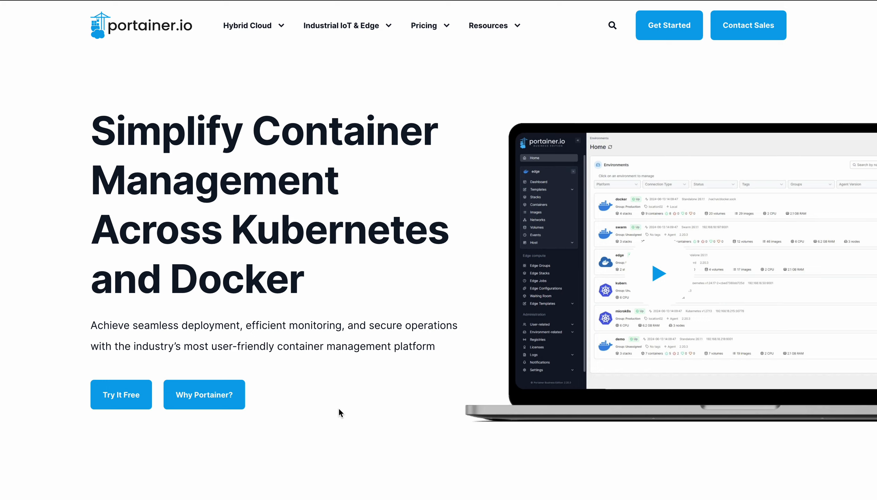
Scroll down the portainer.io homepage to read through its feature cards
scroll(339, 409, down, 8)
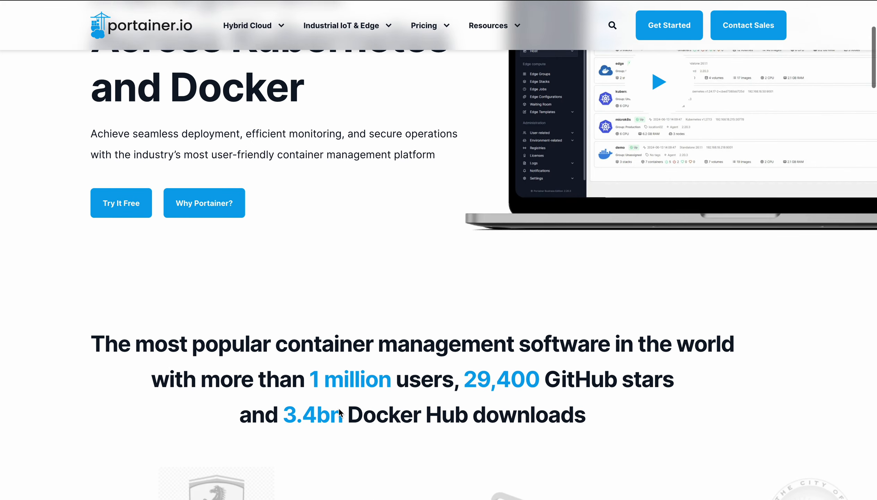
scroll(338, 409, down, 3)
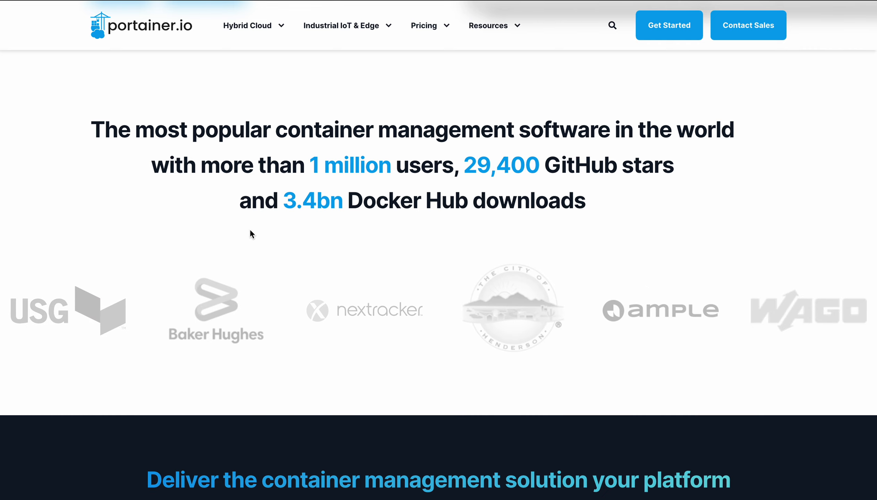
scroll(324, 322, down, 7)
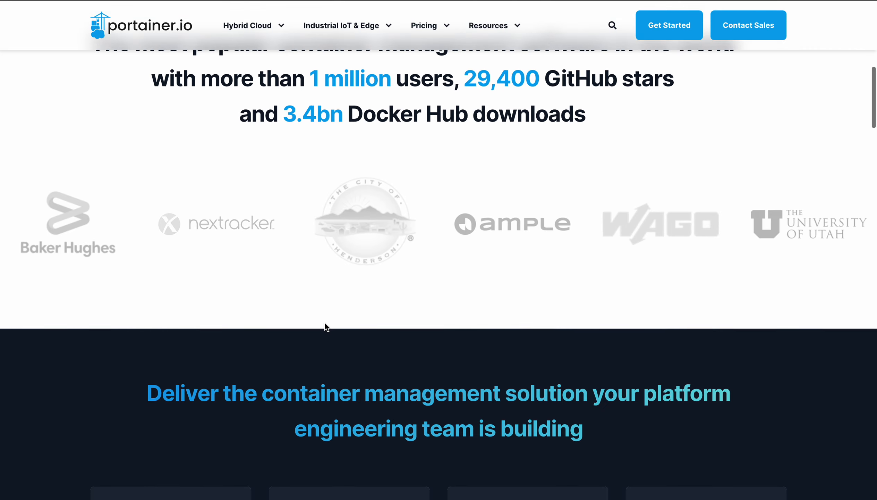
scroll(324, 322, down, 4)
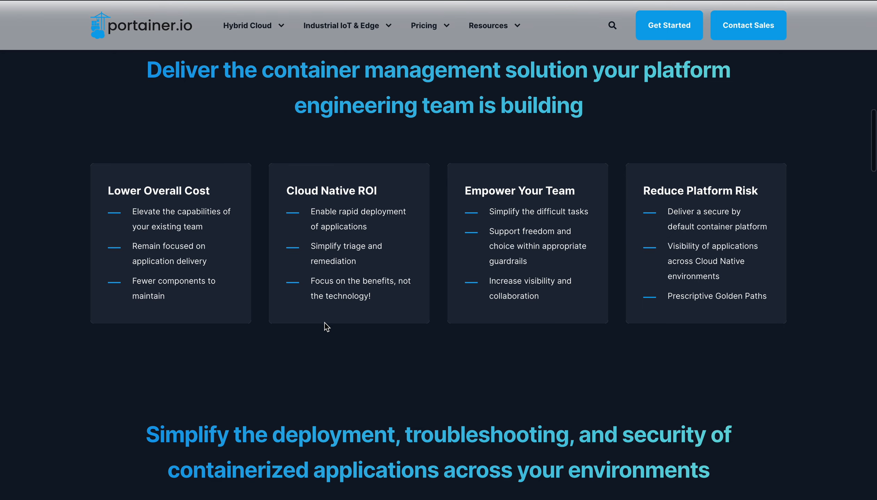
scroll(273, 346, down, 7)
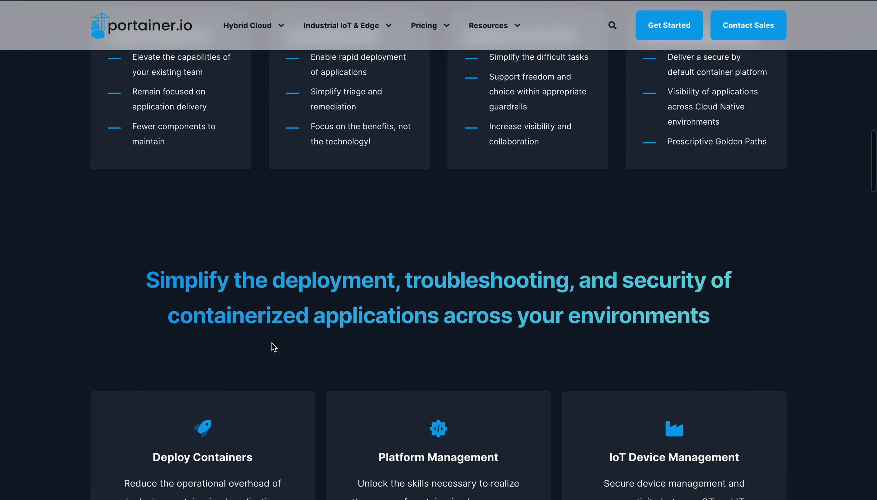
scroll(273, 347, down, 3)
scroll(274, 347, down, 2)
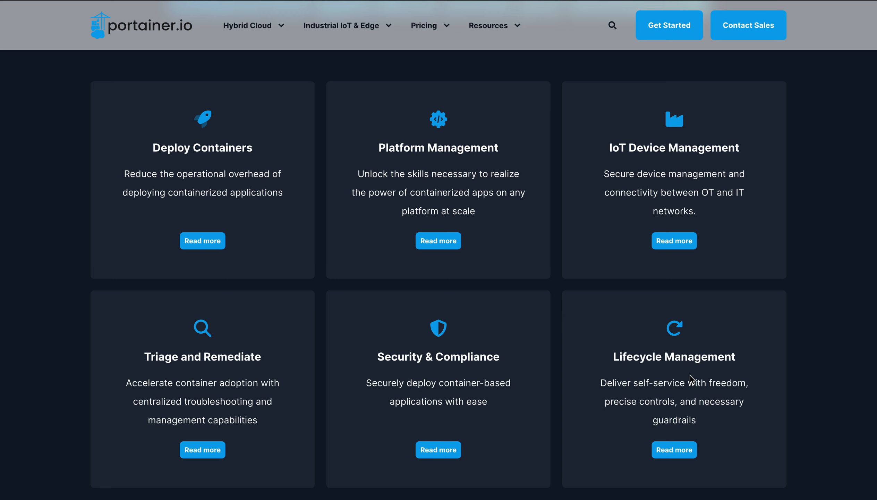
scroll(691, 380, down, 2)
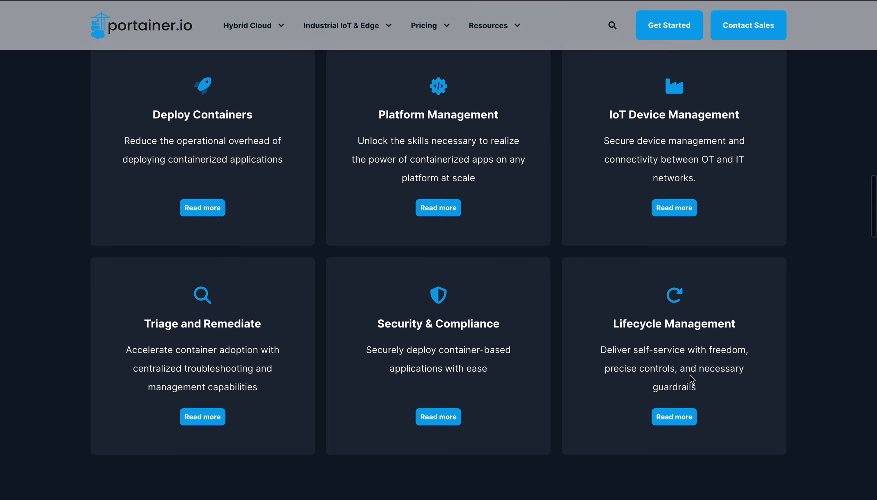
scroll(690, 372, up, 1)
scroll(690, 374, up, 1)
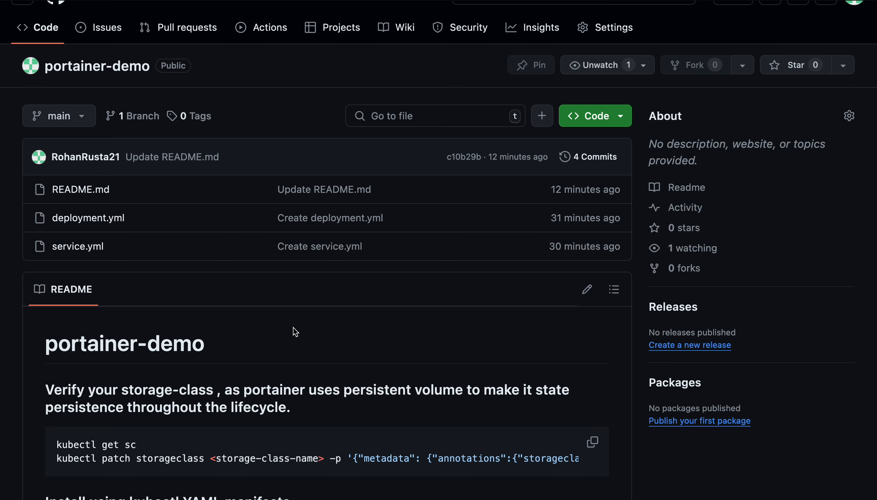
scroll(295, 331, up, 2)
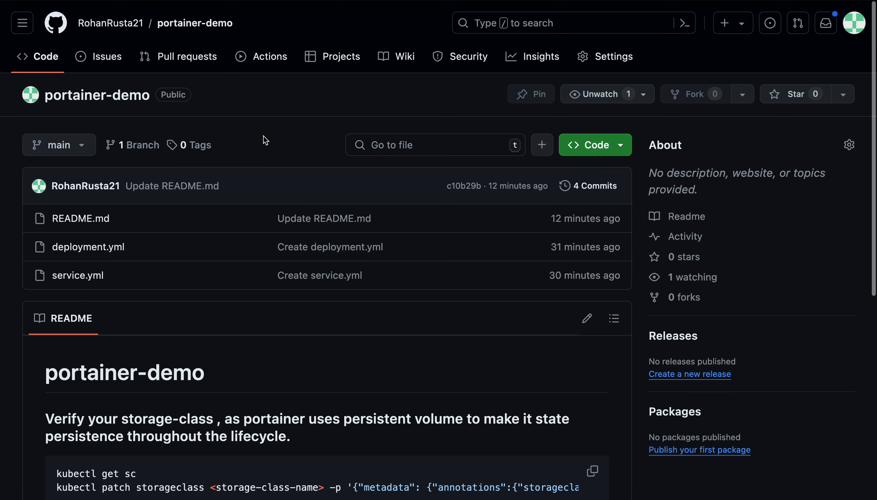
Scroll through the portainer-demo README to review its install commands
scroll(313, 311, down, 5)
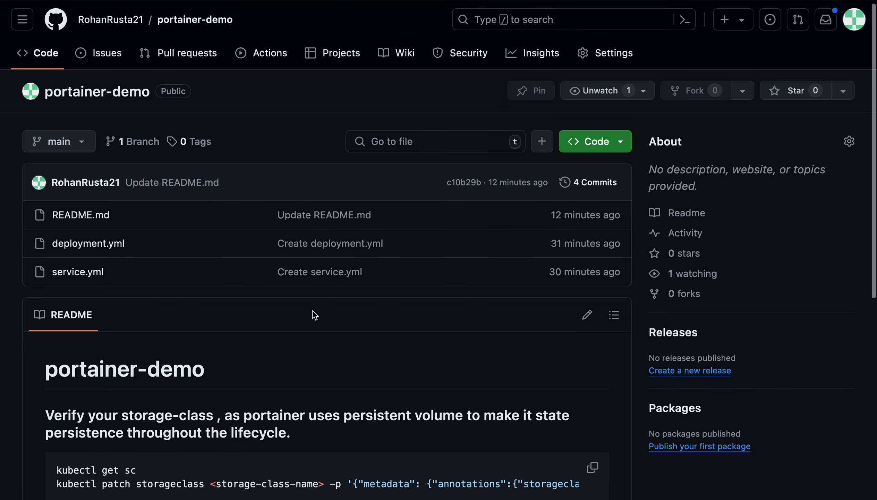
scroll(315, 315, down, 2)
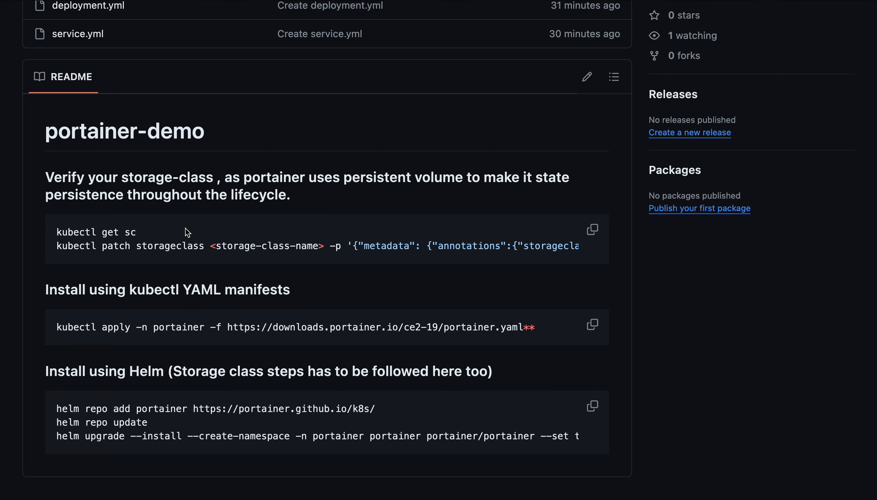
scroll(185, 231, up, 3)
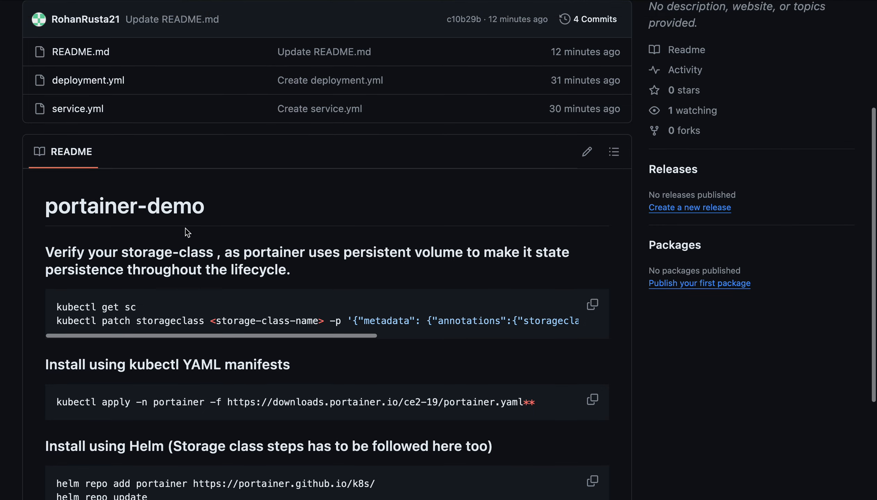
scroll(185, 229, up, 3)
Go to killercoda.com in a new browser tab
key(ctrl+t)
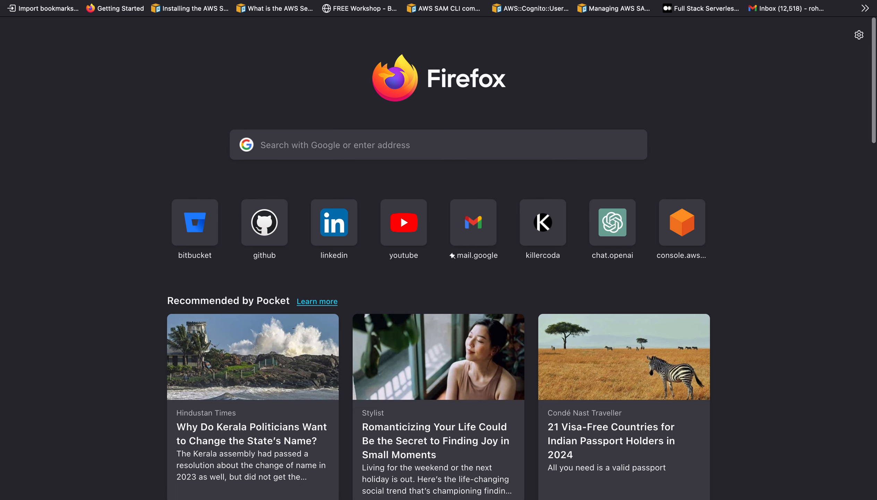
key(super+l)
text(killwe)
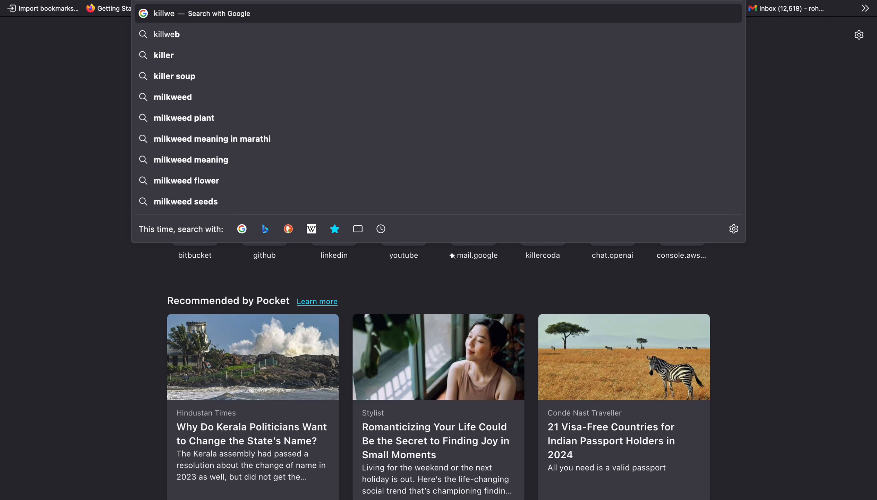
key(BackSpace)
key(BackSpace)
text(er)
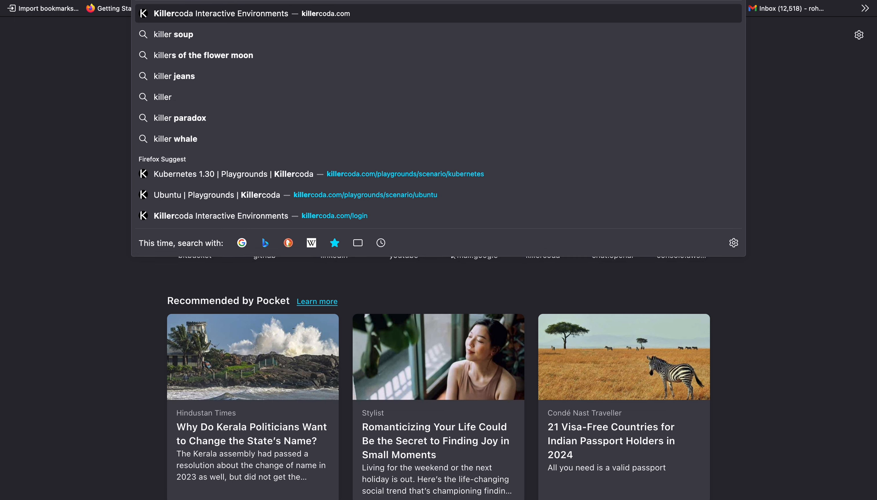
key(Return)
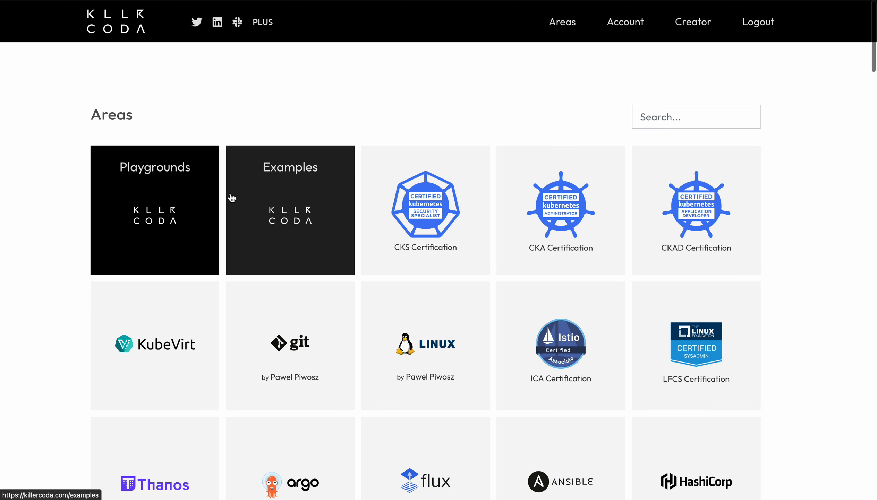
Start the Kubernetes 1.30 playground and collapse the description panel to widen the terminal
click(202, 217)
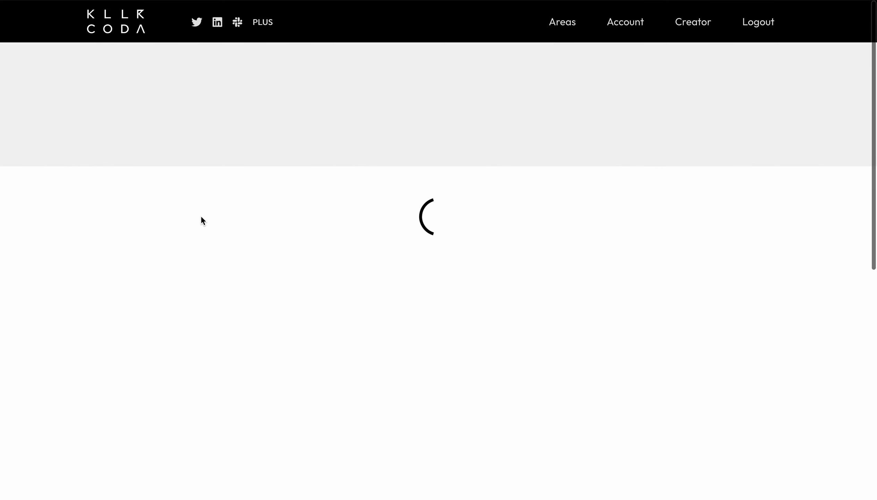
scroll(396, 308, down, 5)
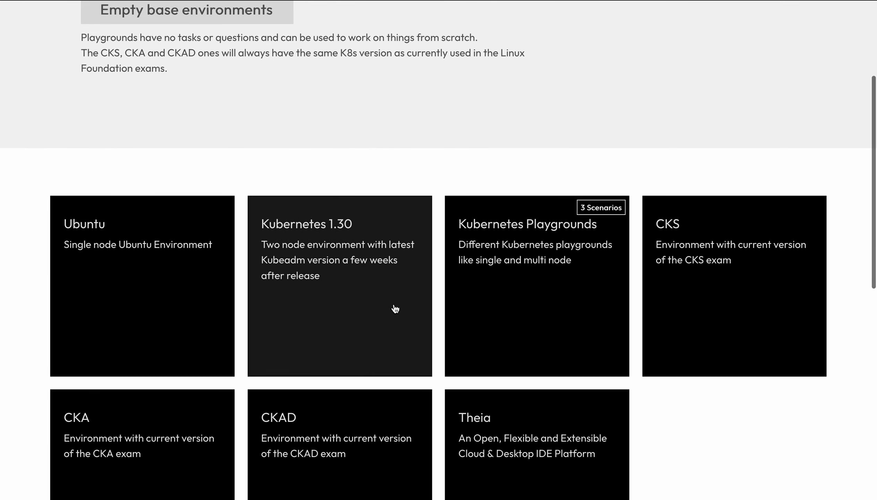
click(328, 273)
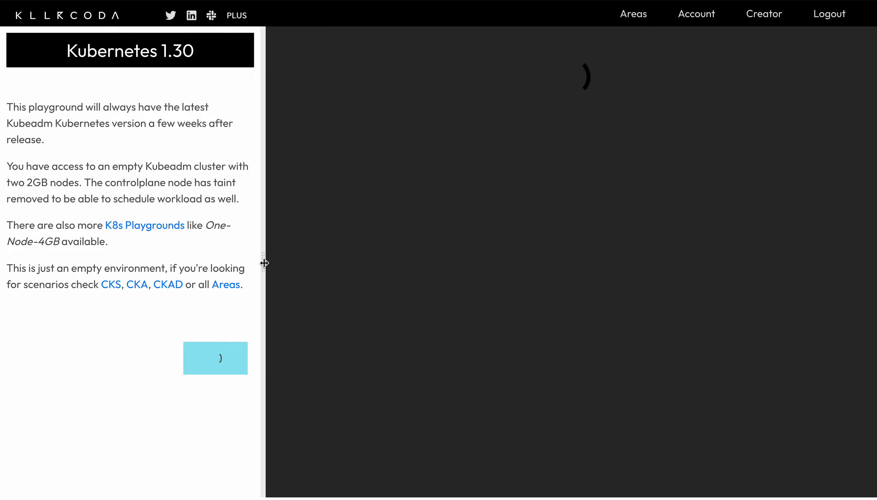
drag(264, 263, 10, 260)
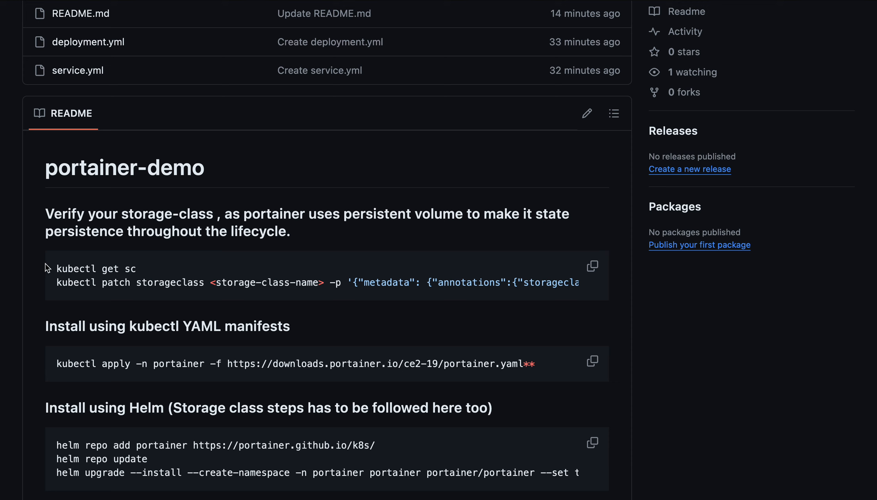
List the cluster's storage classes with kubectl get sc copied from the README
drag(56, 268, 157, 273)
key(ctrl+c)
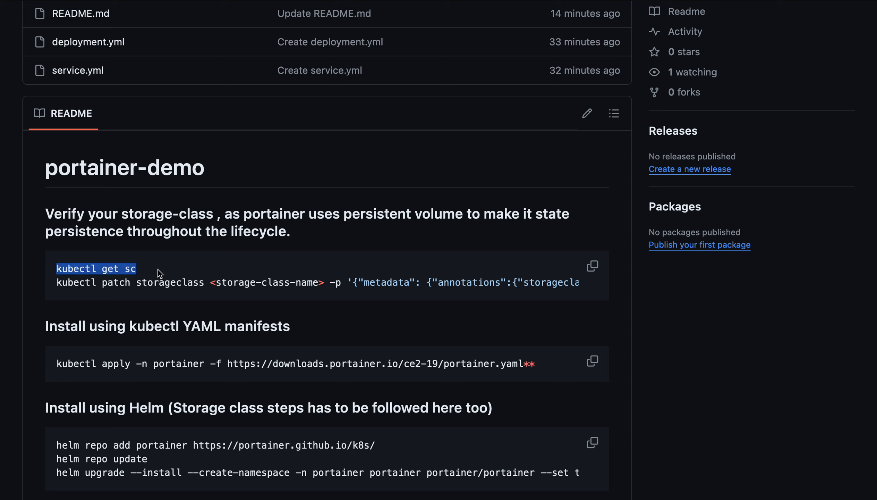
key(alt+Tab)
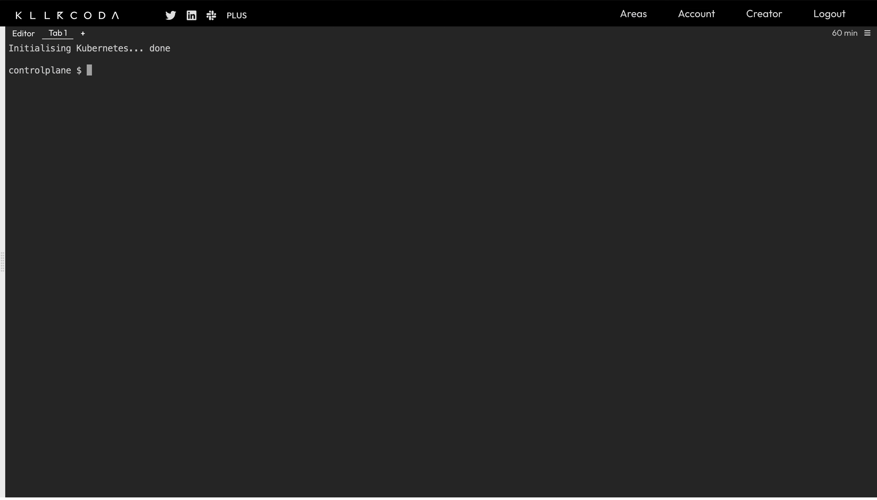
key(ctrl+v)
key(Return)
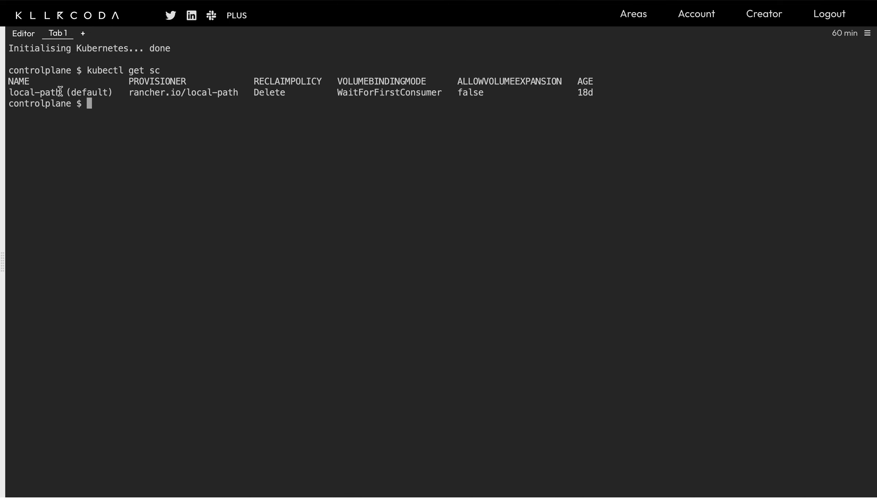
key(alt+Tab)
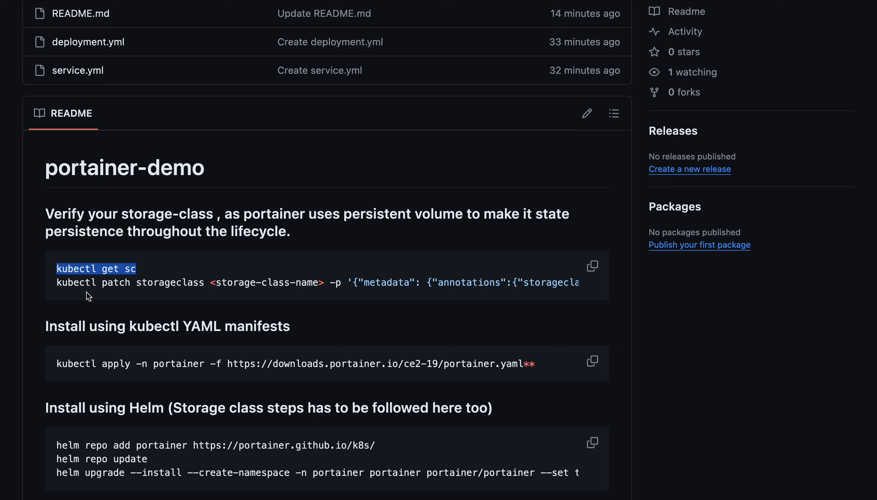
Run the README's kubectl patch storageclass command with its placeholder name
drag(59, 283, 597, 293)
key(ctrl+c)
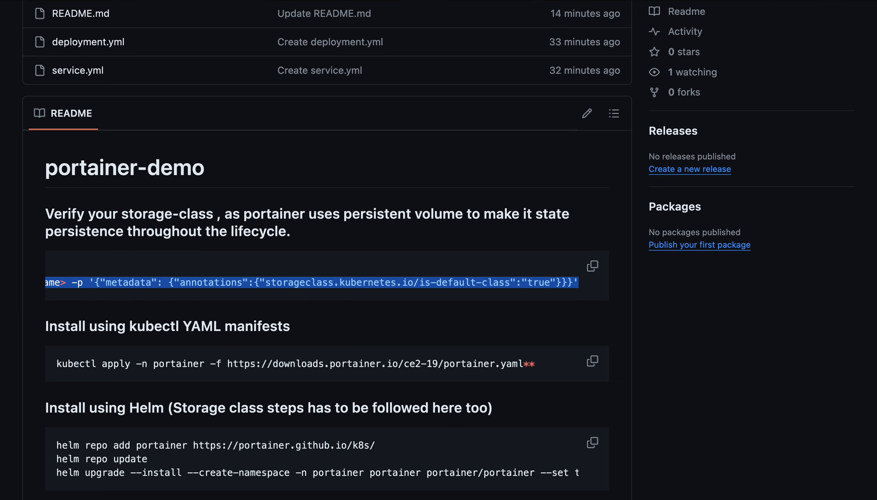
key(alt+Tab)
key(ctrl+v)
key(Return)
key(Return)
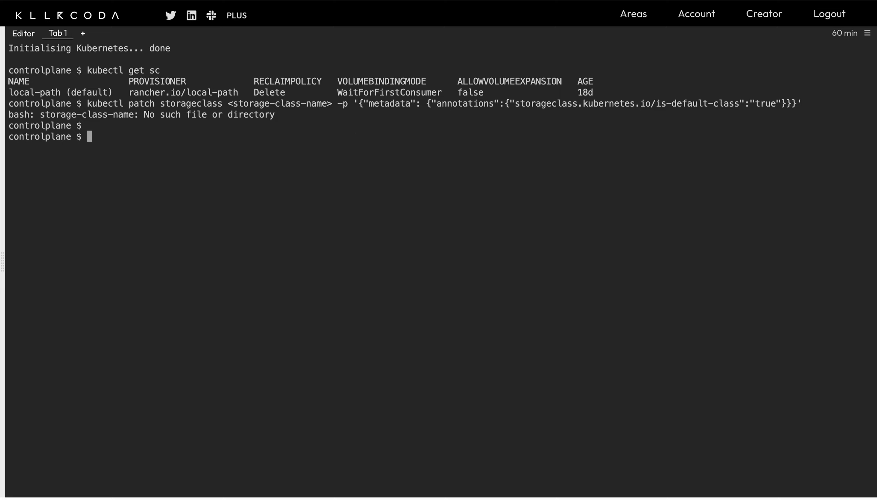
Replace the storage-class-name placeholder with local-path and rerun the patch command
key(Up)
key(Left)
key(Left)
key(Left)
key(Left)
key(Left)
key(Left)
key(Left)
key(Left)
key(Left)
key(Left)
key(Left)
key(Left)
key(Left)
key(Left)
key(Left)
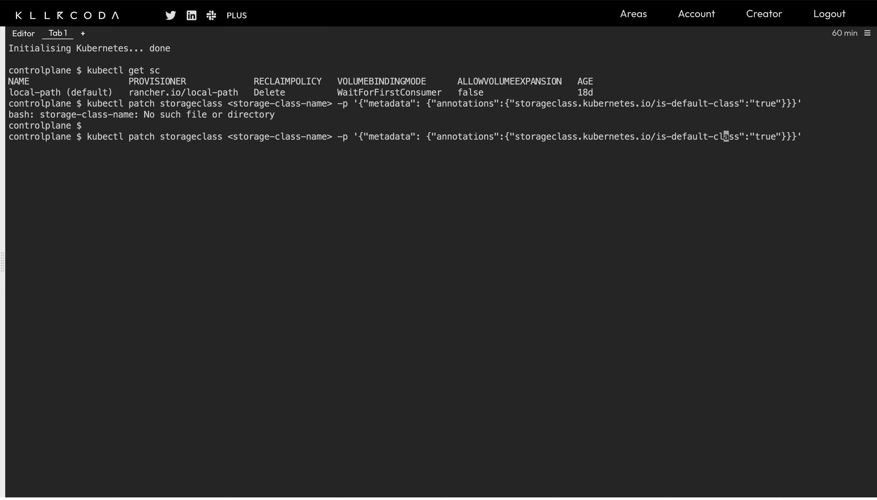
key(Left)
key(Left)
key(Left)
key(Left)
key(Left)
key(Left)
key(Left)
key(Left)
key(Left)
key(Left)
key(Left)
key(Left)
key(Left)
key(Left)
key(Left)
key(Left)
key(Left)
key(Left)
key(Left)
key(Left)
key(Left)
key(Left)
key(Left)
key(Left)
key(Left)
key(Left)
key(Left)
key(Left)
key(Left)
key(Left)
key(Left)
key(Left)
key(Left)
key(Left)
key(Left)
key(Left)
key(Left)
key(Left)
key(Left)
key(Left)
key(Left)
key(Left)
key(Left)
key(Left)
key(Left)
key(Left)
key(Left)
key(Left)
key(Left)
key(Left)
key(Left)
key(Left)
key(Left)
key(Left)
key(Left)
key(Left)
key(Left)
key(Left)
key(Left)
key(Left)
key(Left)
key(Left)
key(Left)
key(BackSpace)
key(BackSpace)
key(BackSpace)
key(BackSpace)
key(BackSpace)
key(BackSpace)
key(BackSpace)
key(BackSpace)
key(BackSpace)
key(BackSpace)
key(BackSpace)
key(BackSpace)
key(BackSpace)
key(BackSpace)
key(BackSpace)
key(BackSpace)
key(BackSpace)
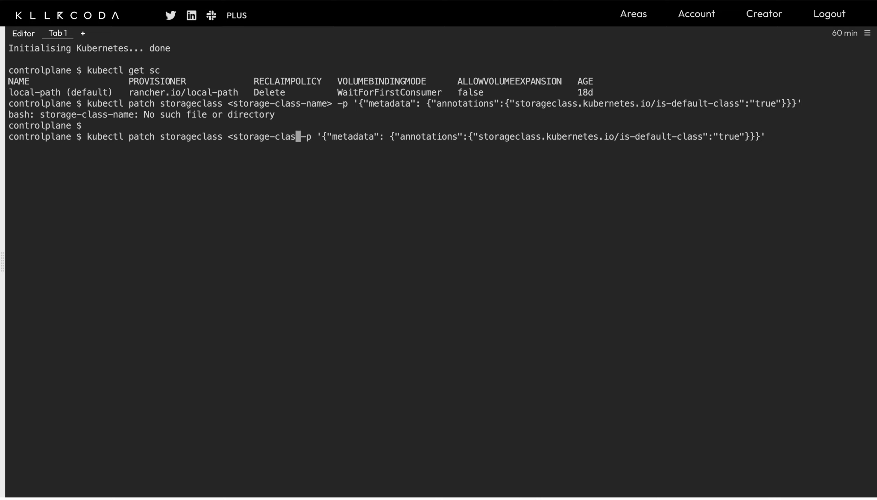
key(BackSpace)
key(BackSpace)
key(BackSpace)
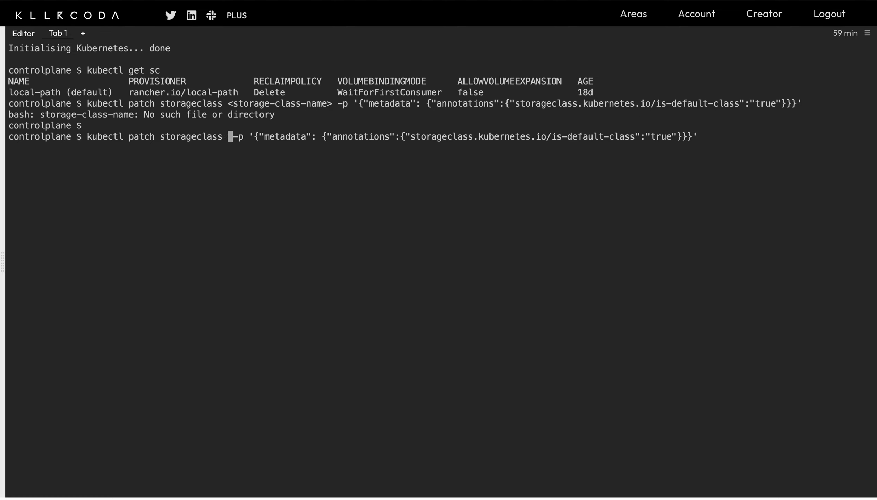
key(Left)
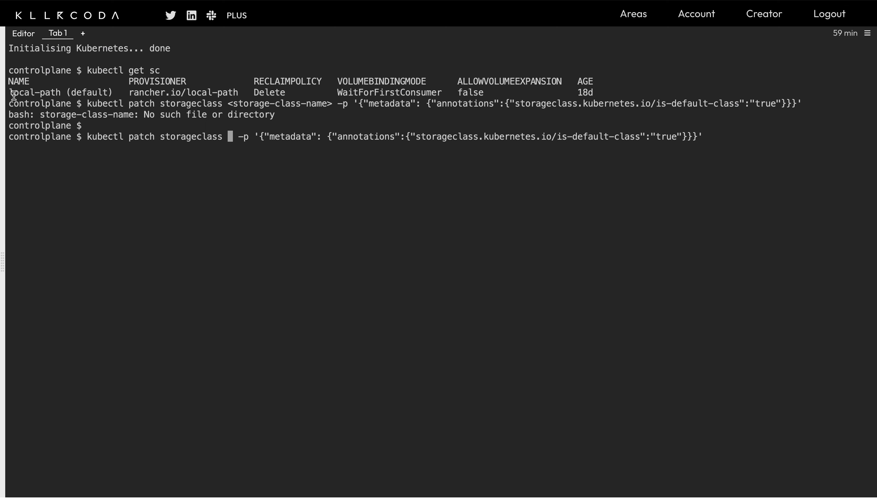
drag(9, 94, 60, 96)
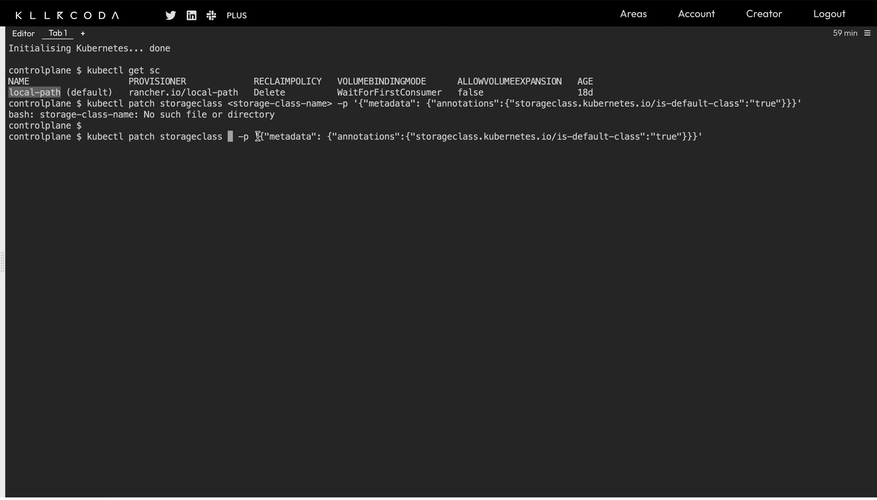
text(local-path)
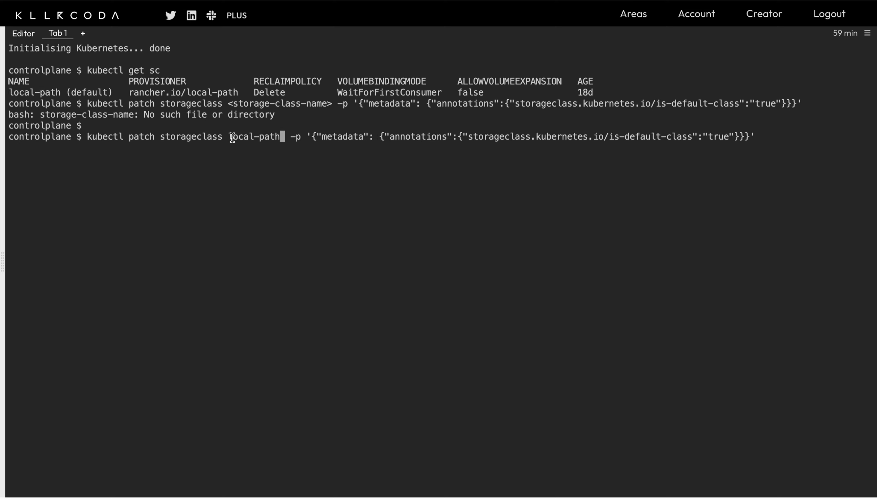
key(Return)
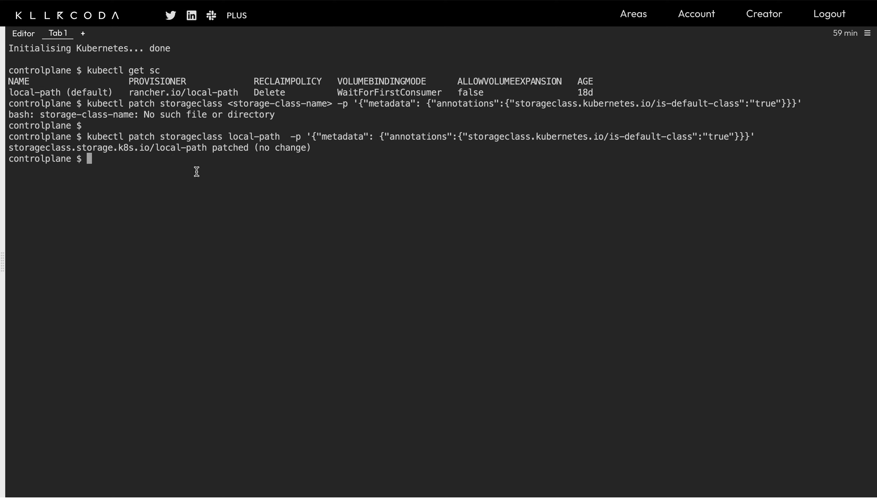
Clear the terminal and run the README's kubectl apply command to install Portainer
text(clear)
key(Return)
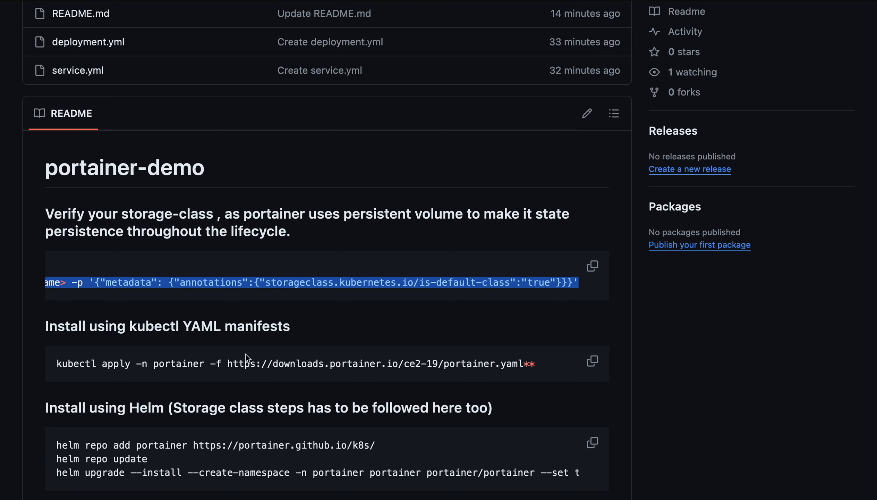
scroll(245, 354, down, 3)
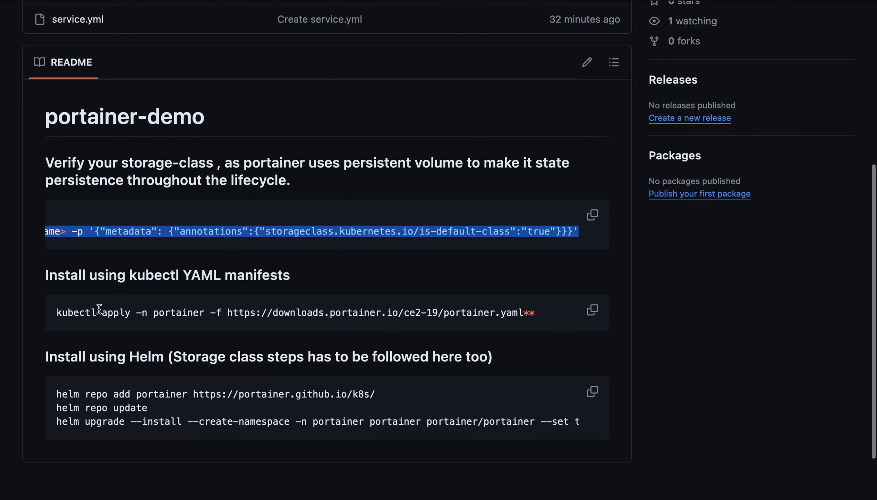
click(601, 308)
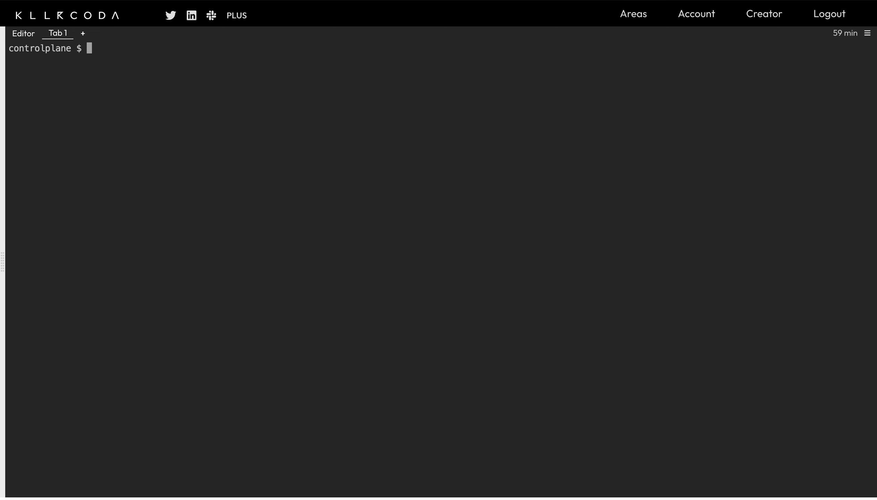
key(ctrl+v)
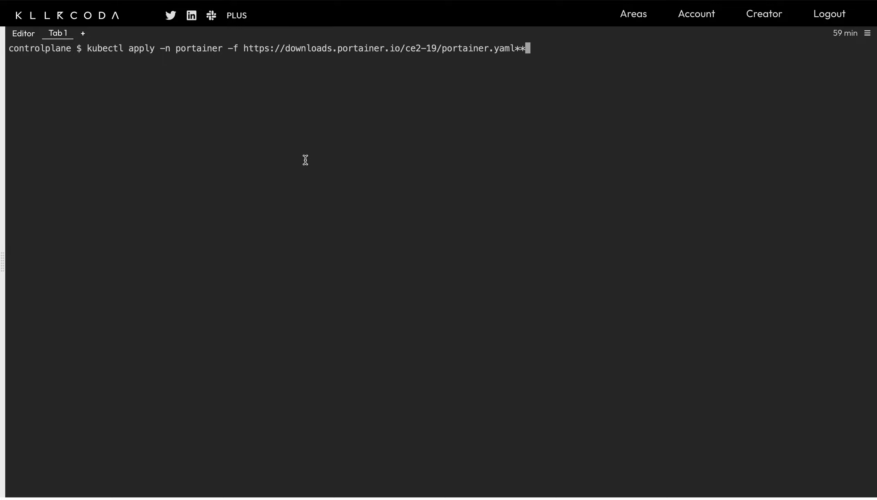
key(Return)
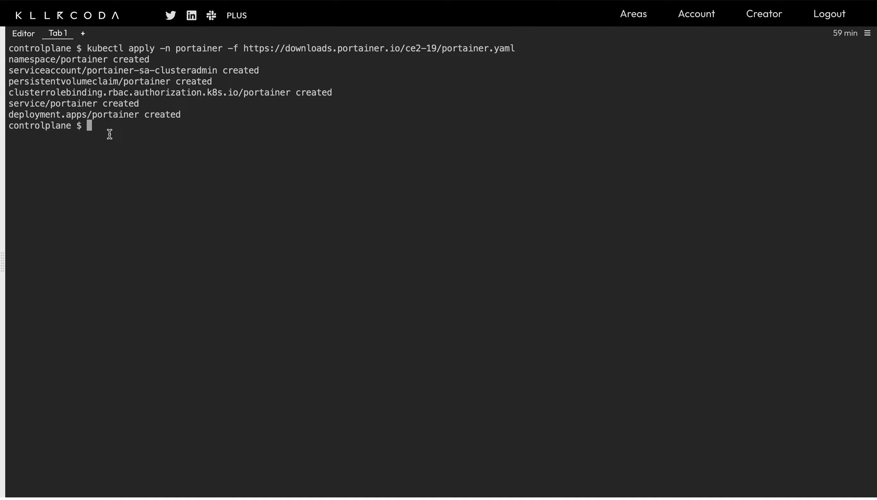
Run kubectl get ns and kubectl get all -n portainer, selecting NodePort 30777
text(clear)
key(Return)
text(kubec)
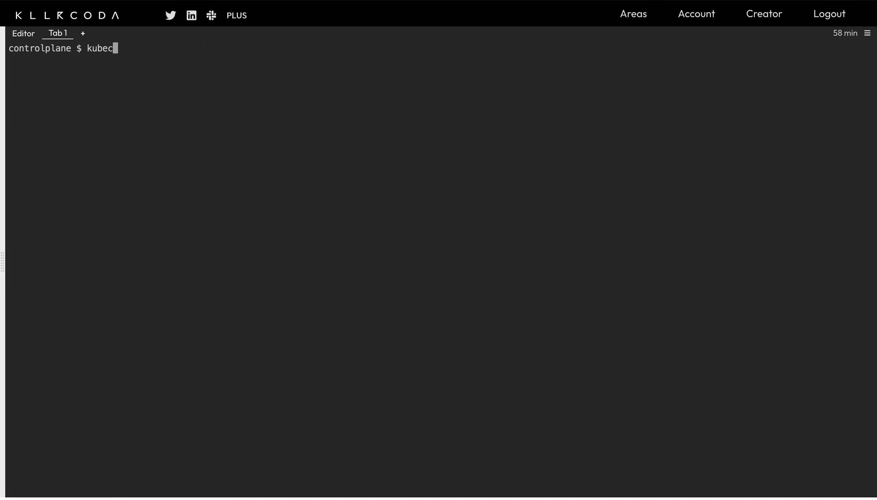
text(tl get ns)
key(Return)
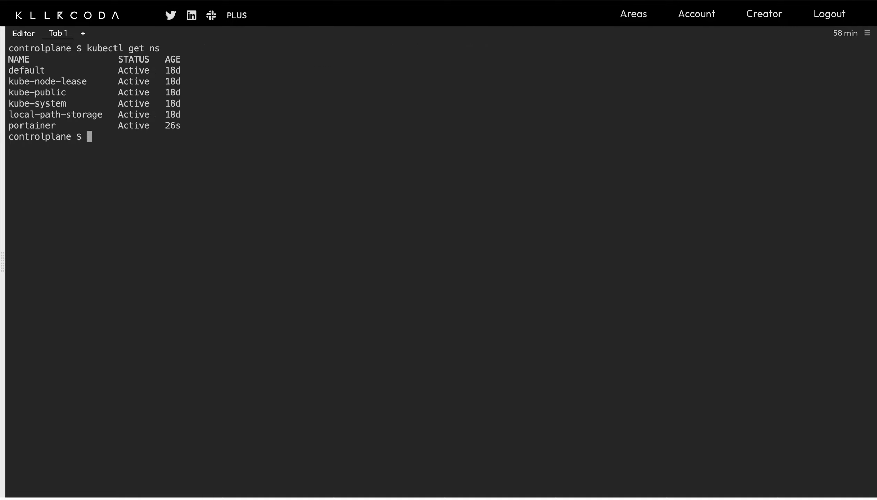
text(kubectl get all)
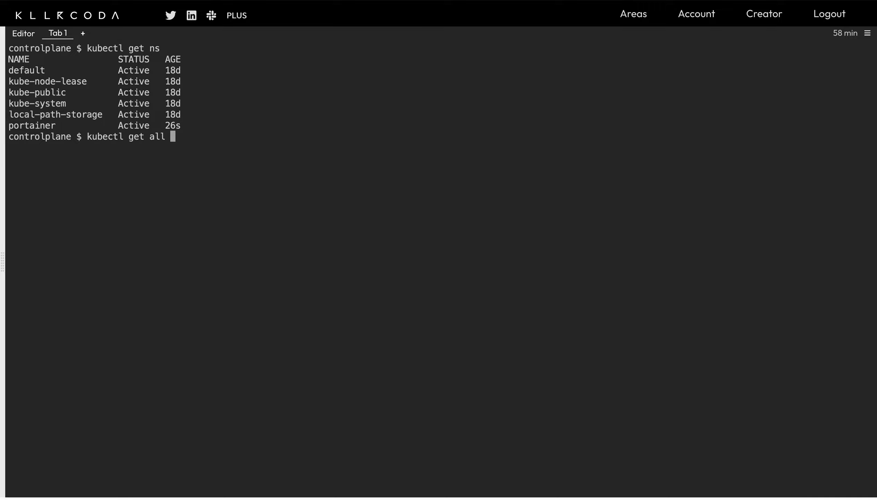
text( -n portainer)
key(Return)
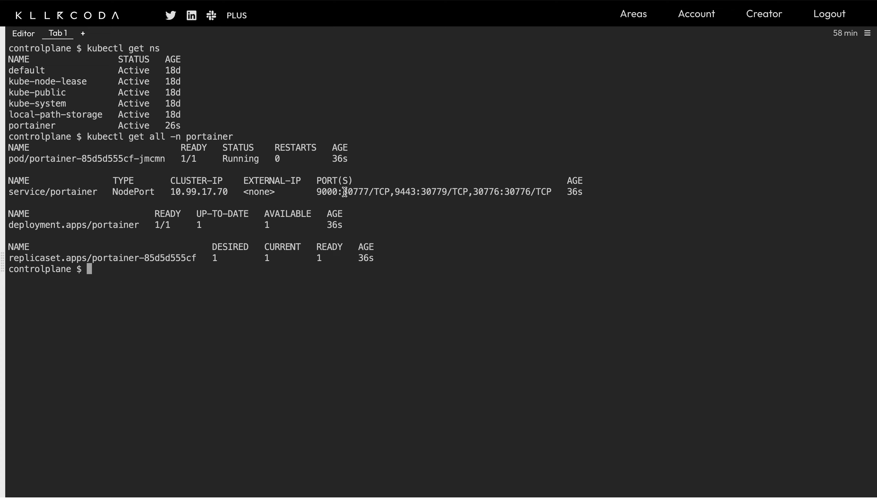
drag(343, 192, 367, 194)
Access Portainer through Traffic / Ports using custom port 30777
click(869, 34)
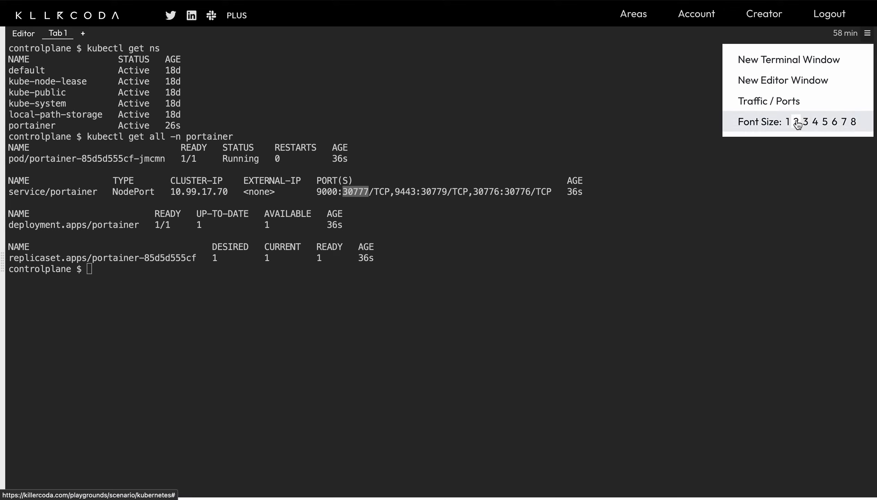
click(771, 103)
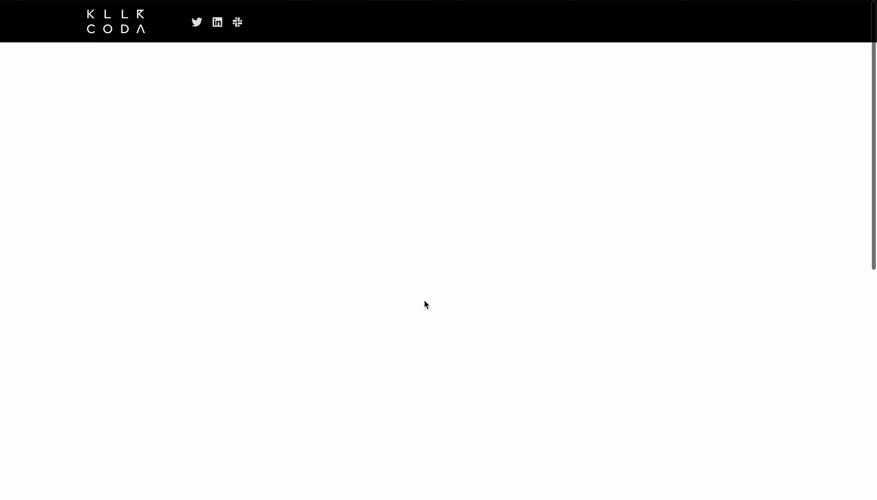
click(480, 365)
drag(480, 365, 430, 367)
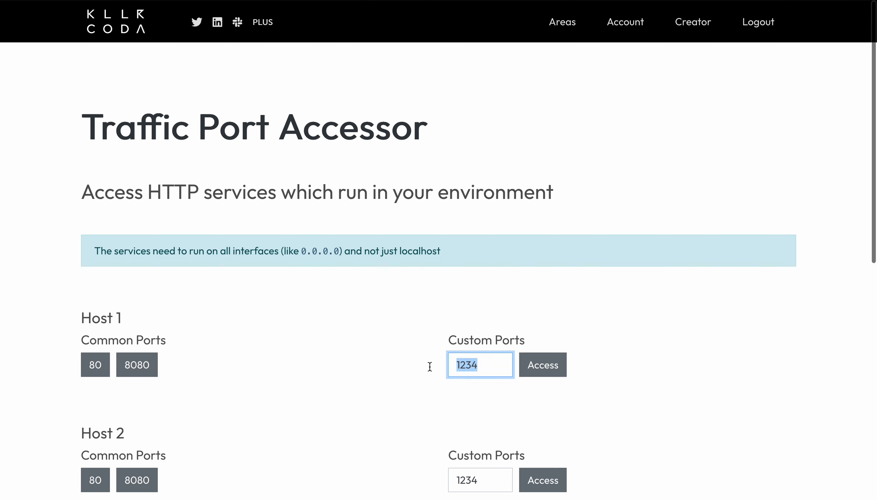
text(30777)
click(543, 364)
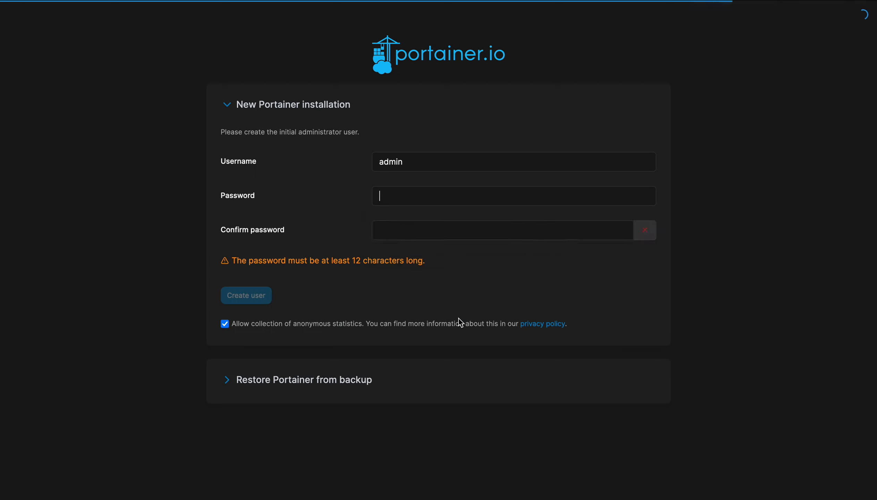
Create the initial administrator user, entering the chosen password in both password fields
click(140, 218)
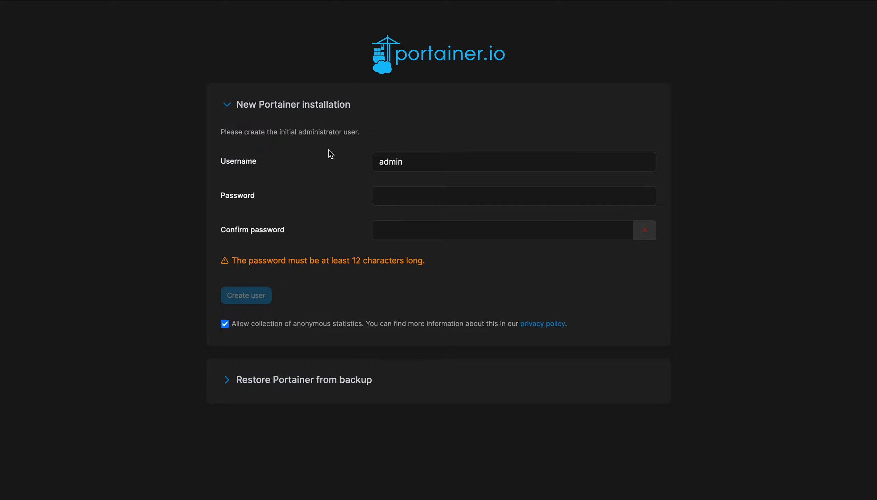
click(388, 191)
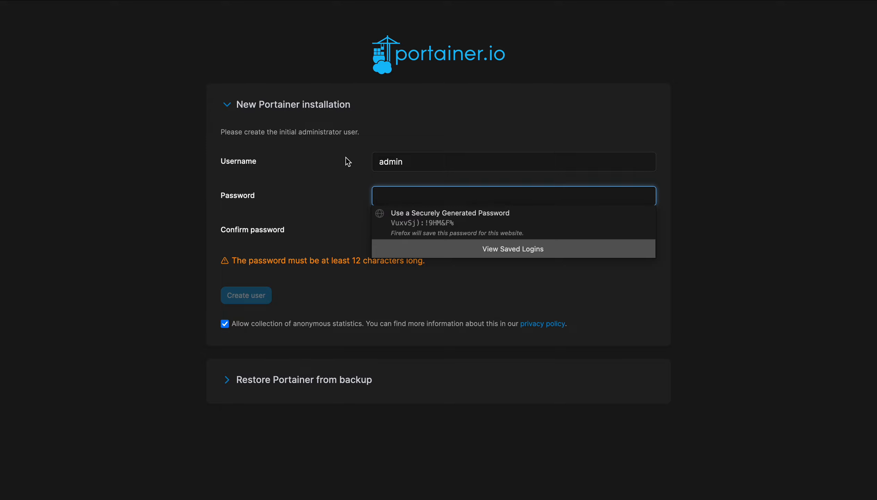
key(shift+Tab)
key(Tab)
click(388, 111)
click(393, 197)
text(a)
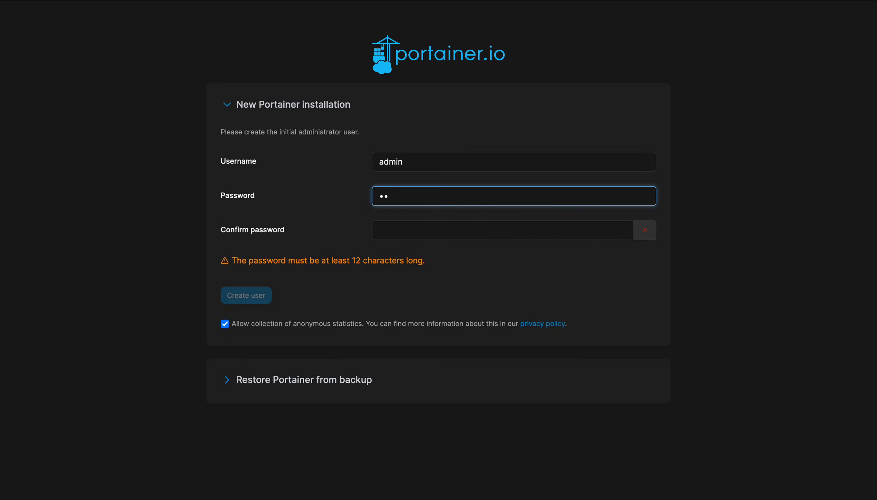
text(bcdefghijklmn)
click(411, 239)
text(abcde)
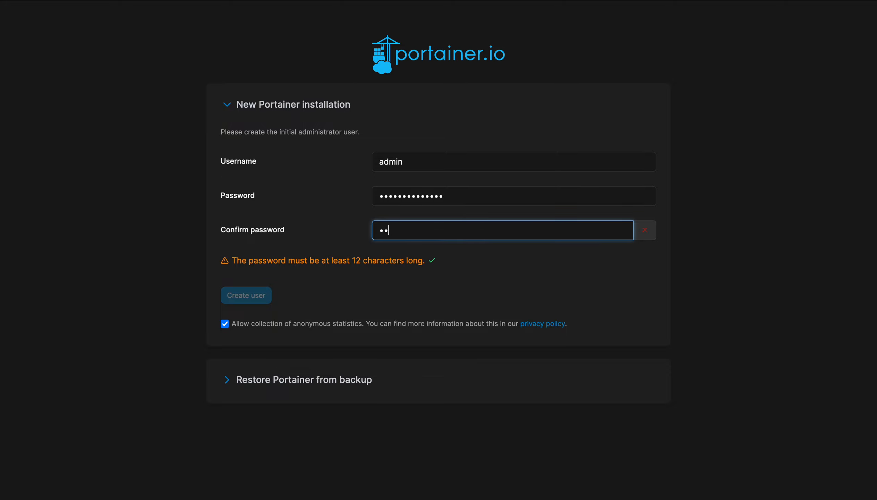
text(fghijklmn)
click(436, 308)
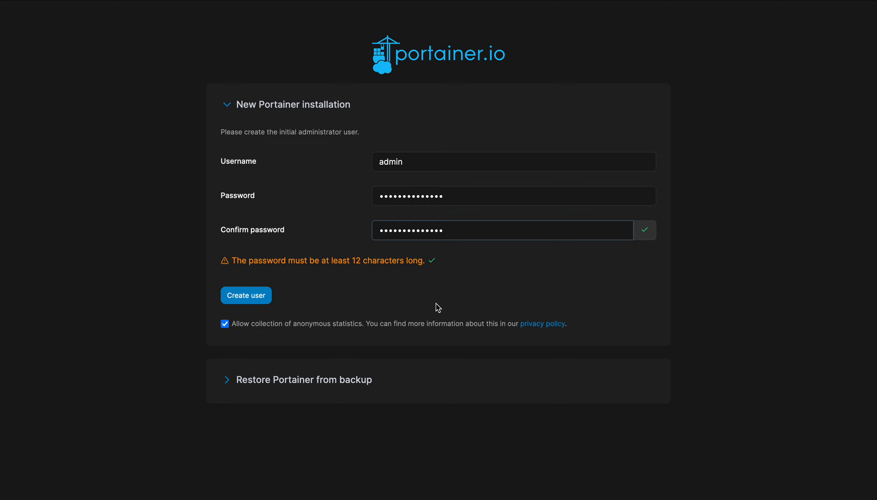
click(264, 295)
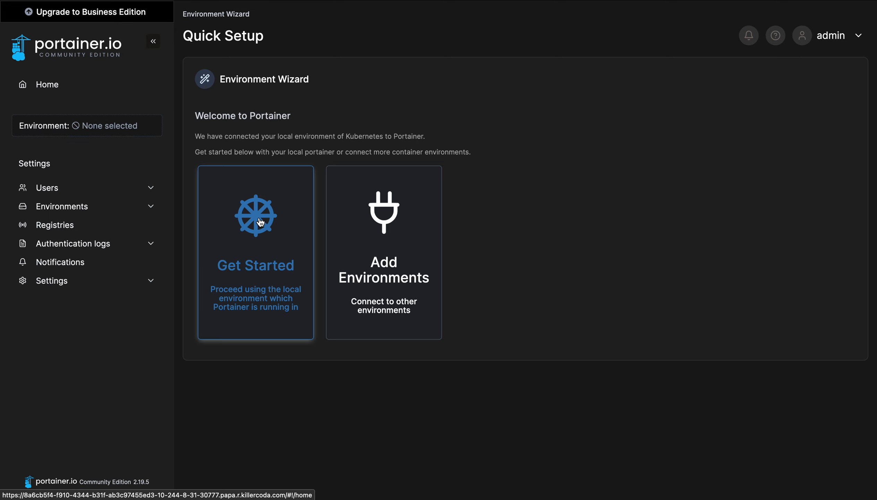
Choose Get Started and live-connect to the local Kubernetes environment
click(270, 241)
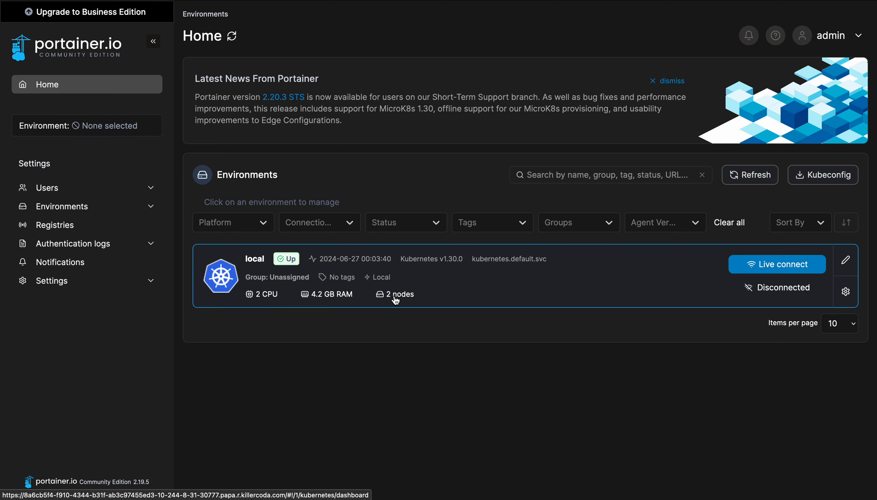
click(779, 266)
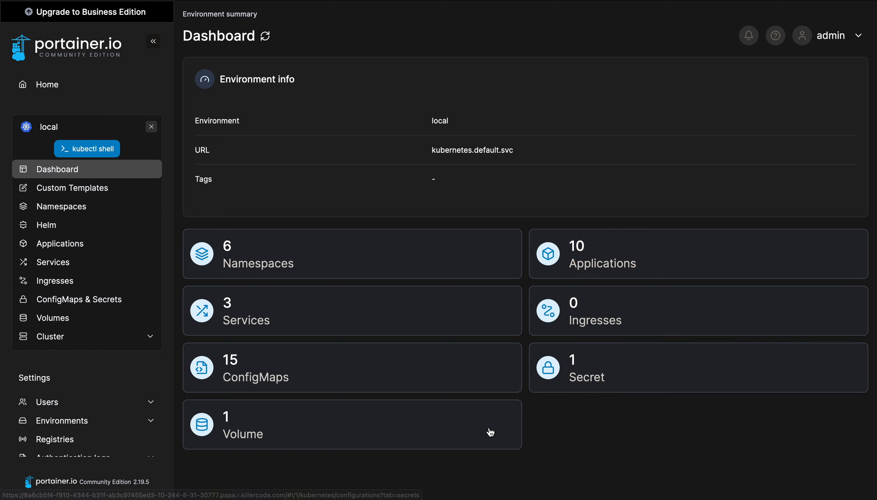
Browse Custom Templates, Dashboard and Namespaces, ending on the Helm charts catalogue
click(79, 194)
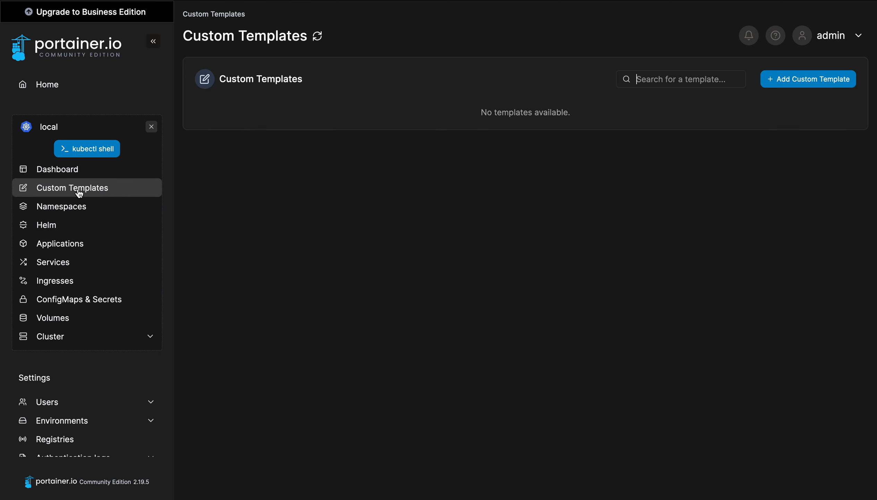
click(75, 172)
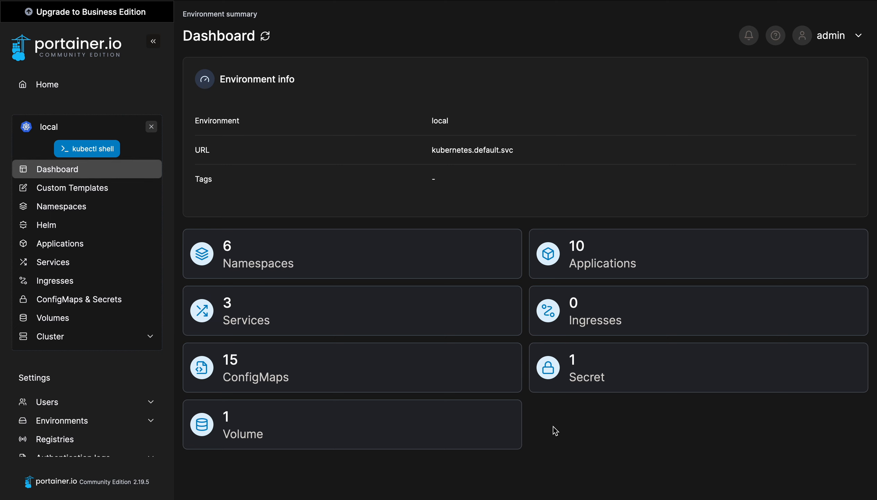
click(88, 196)
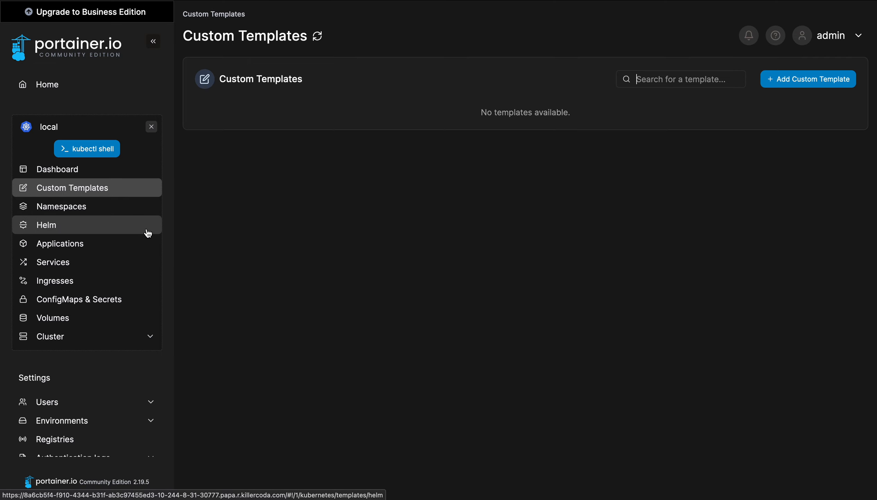
click(103, 214)
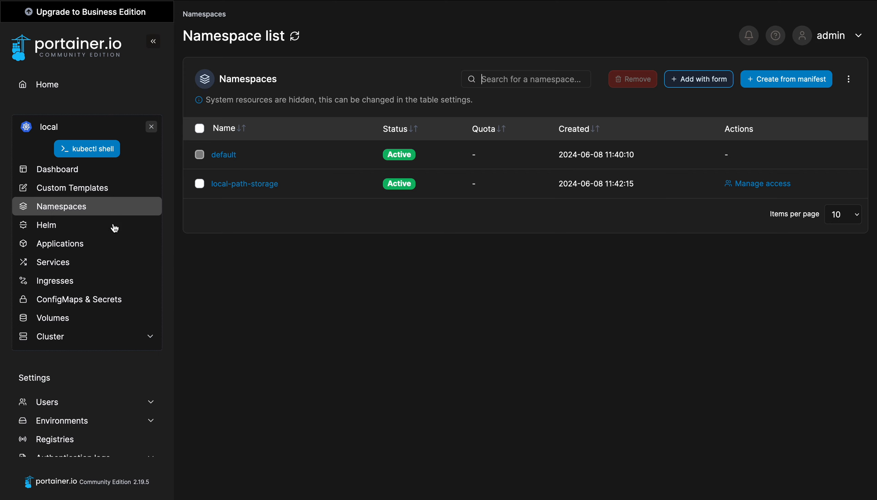
click(60, 229)
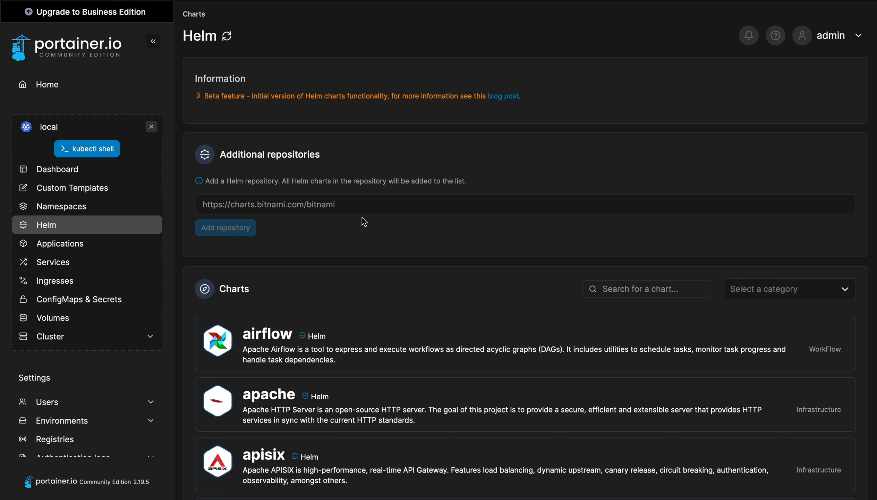
Browse the Applications, Services, Ingresses, ConfigMaps & Secrets, Volumes and Cluster pages
click(314, 204)
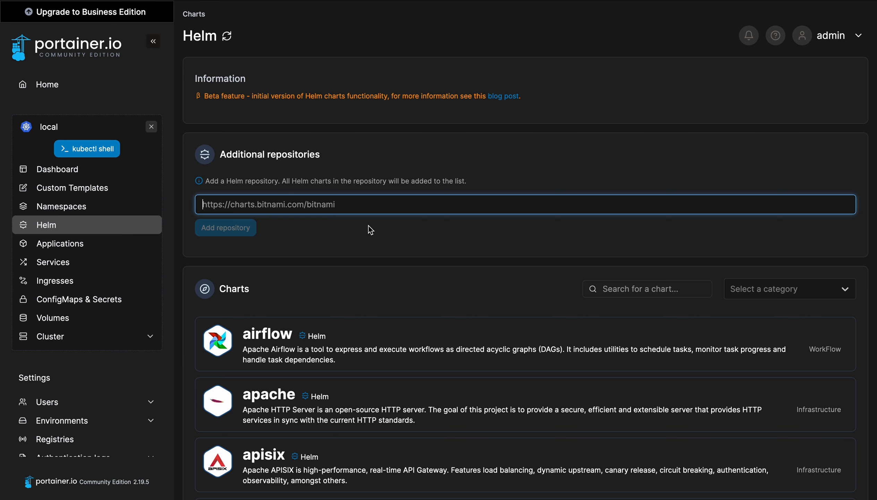
click(60, 250)
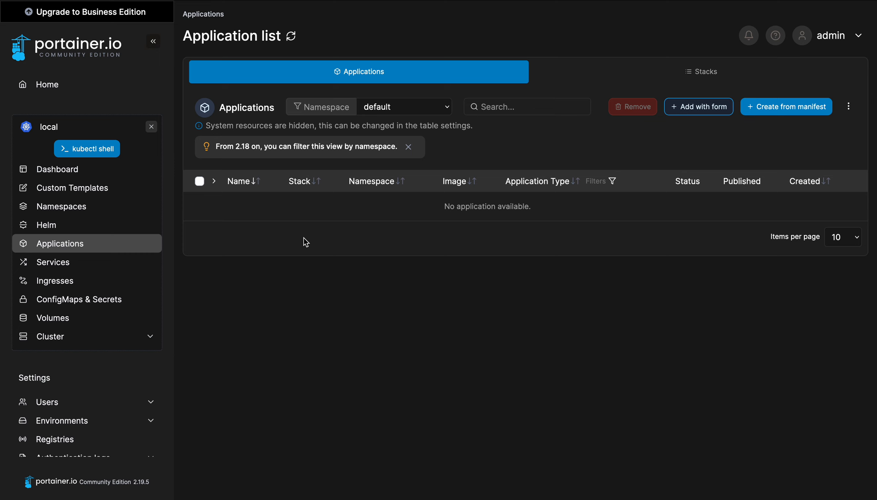
click(86, 266)
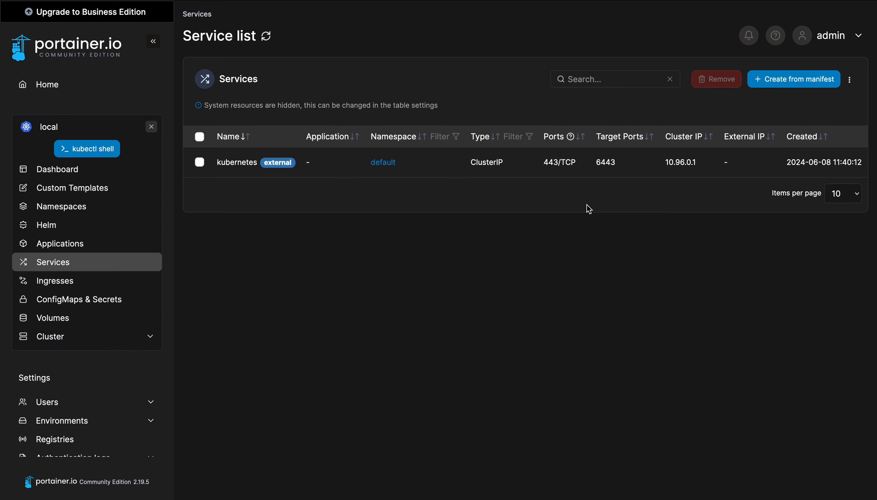
click(81, 287)
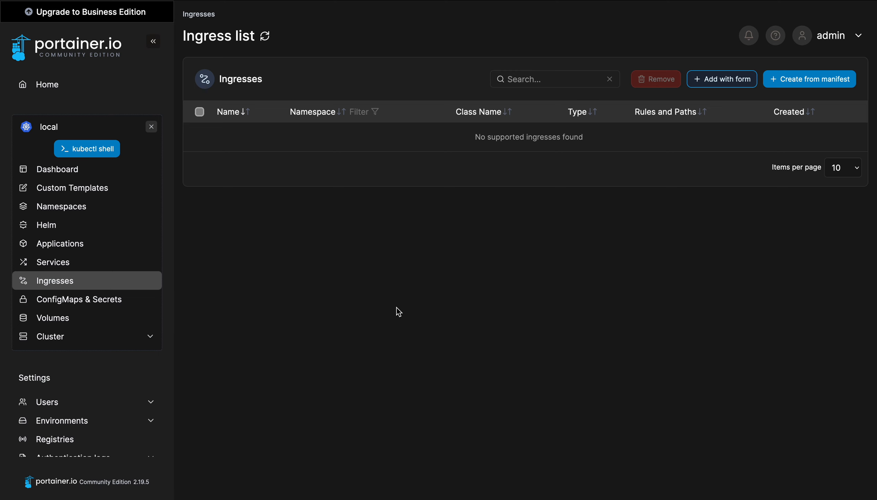
click(78, 300)
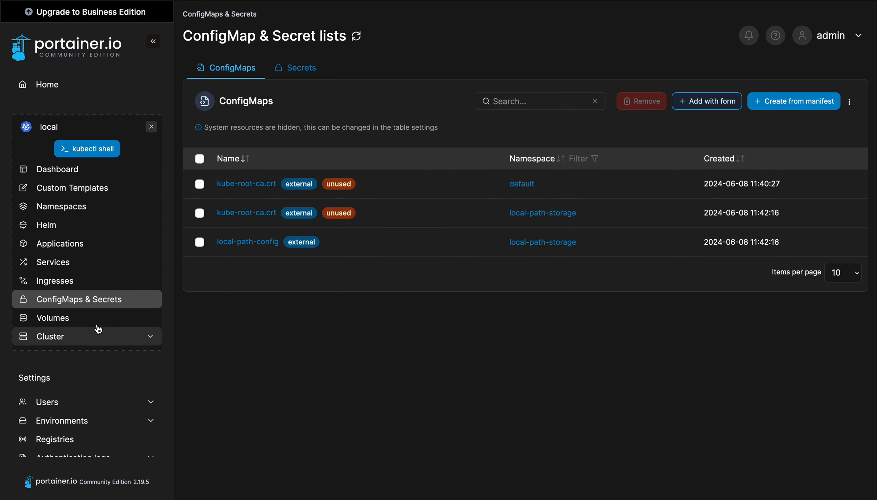
click(85, 321)
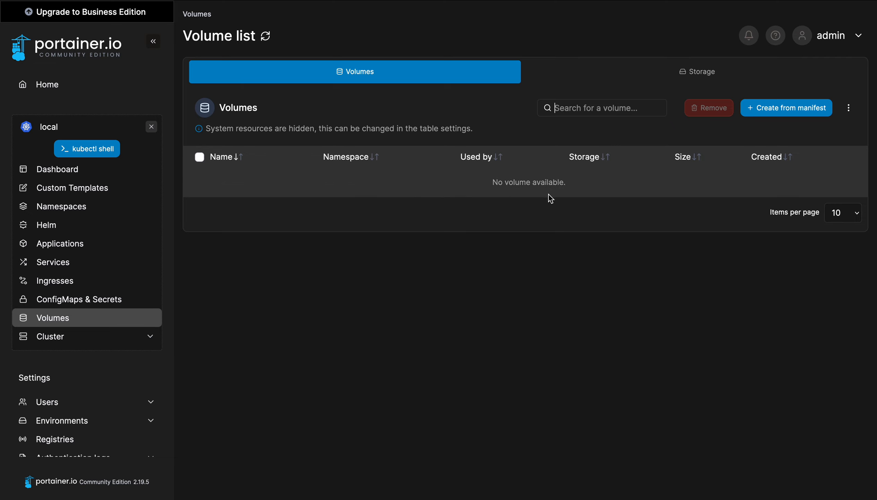
click(60, 340)
Visit the cluster Setup, Security constraints and Registries pages, then return to the nodes overview
scroll(131, 400, down, 2)
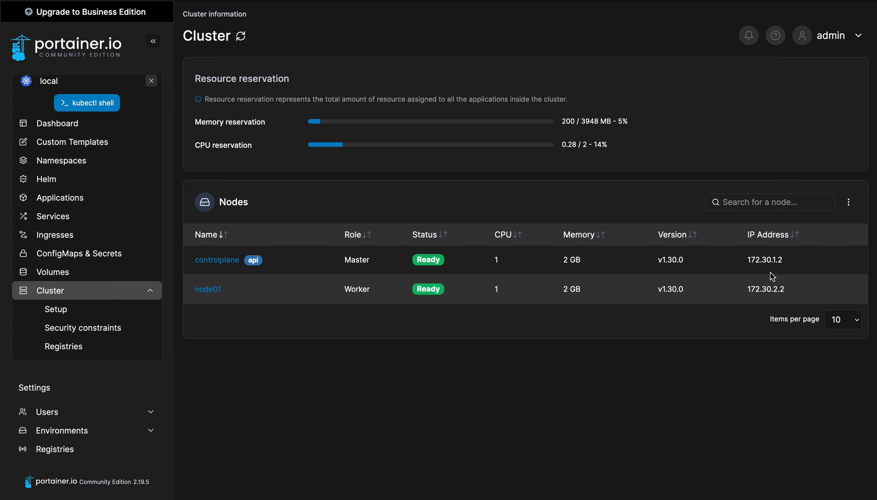
click(72, 315)
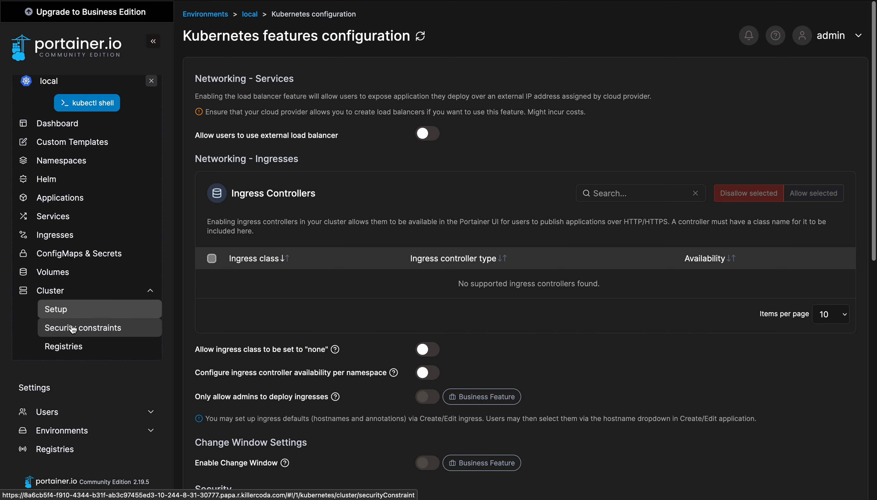
click(73, 329)
click(73, 346)
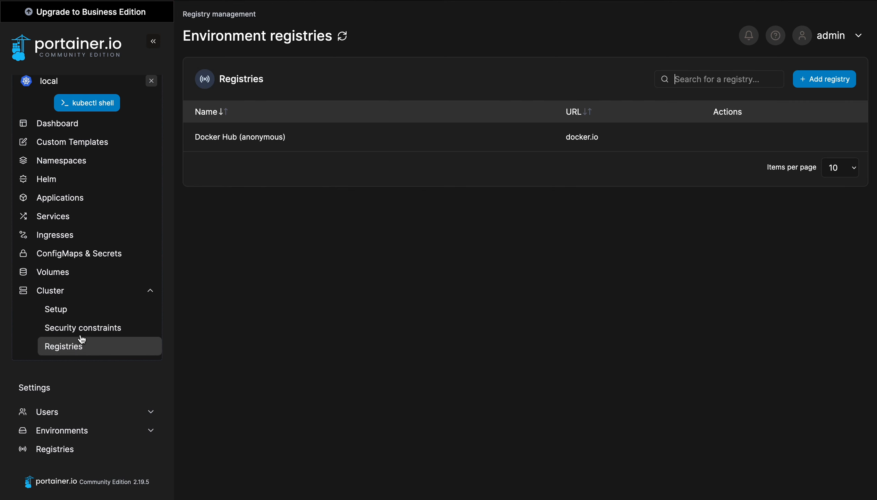
click(79, 328)
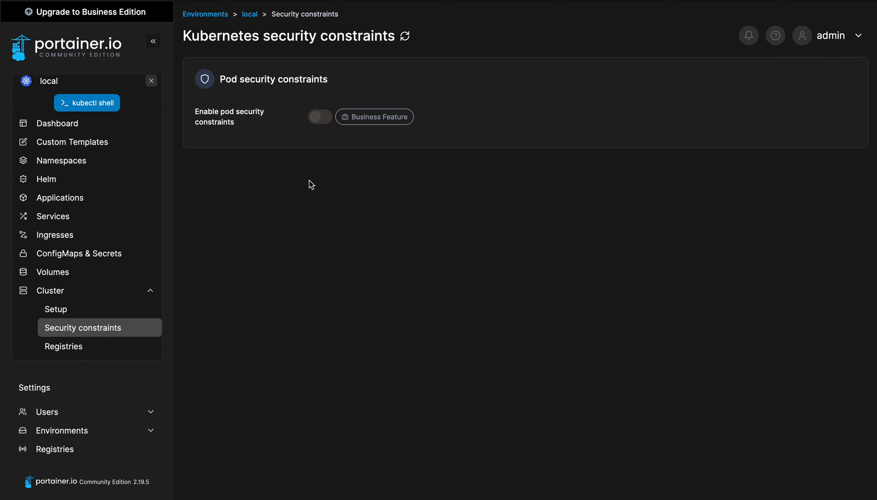
click(69, 294)
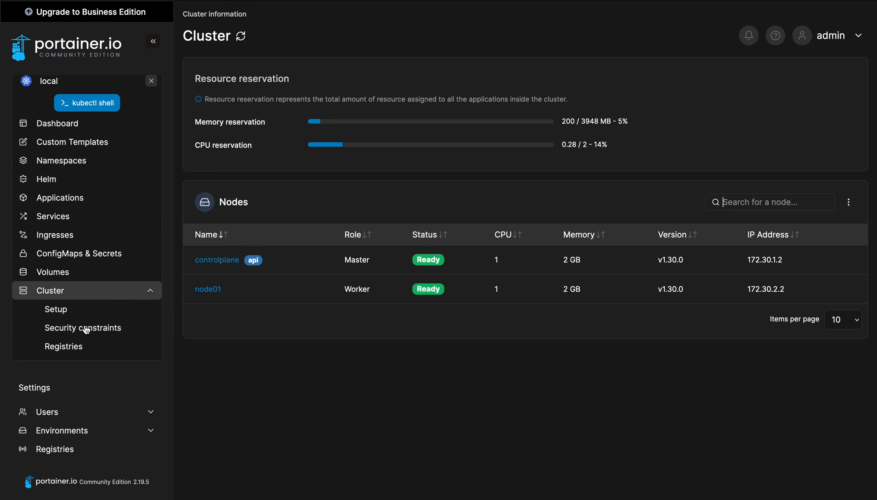
scroll(113, 389, down, 3)
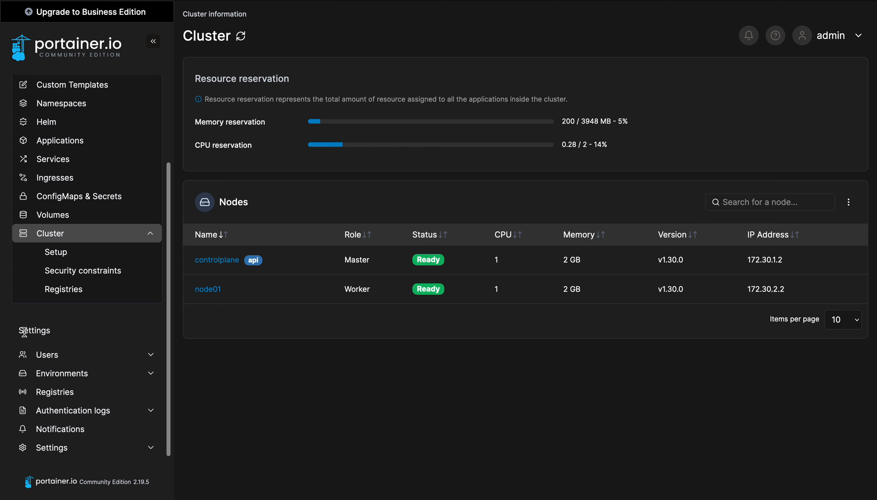
Browse the Users, Teams and Roles pages
click(53, 355)
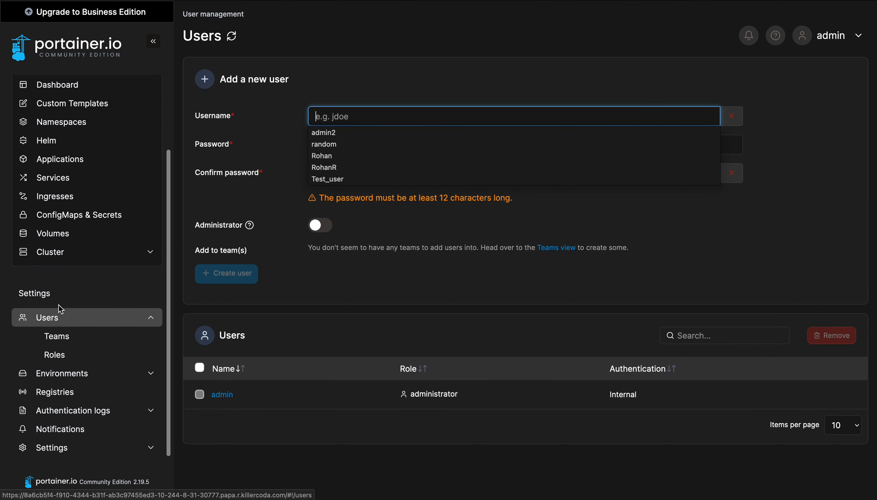
click(370, 279)
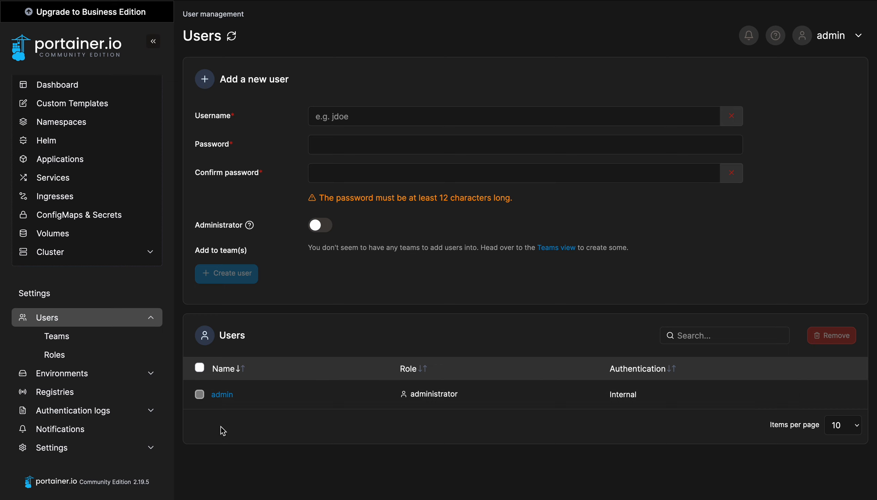
click(84, 344)
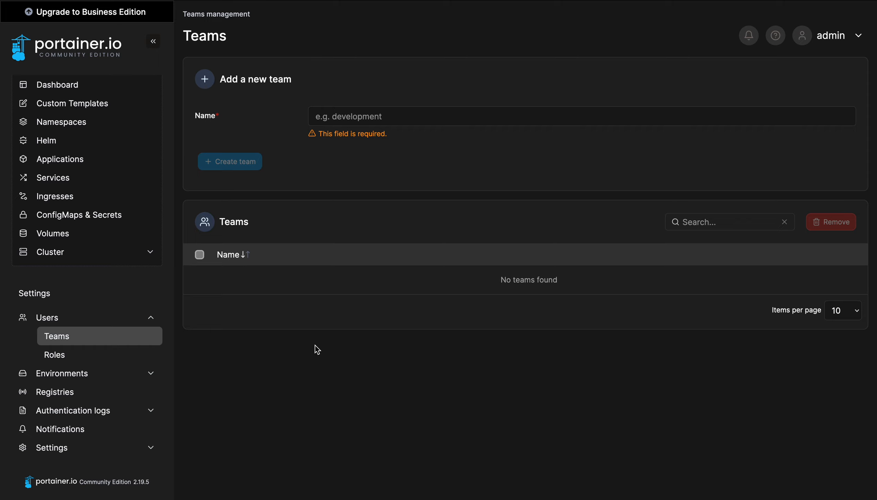
click(72, 358)
scroll(304, 424, down, 1)
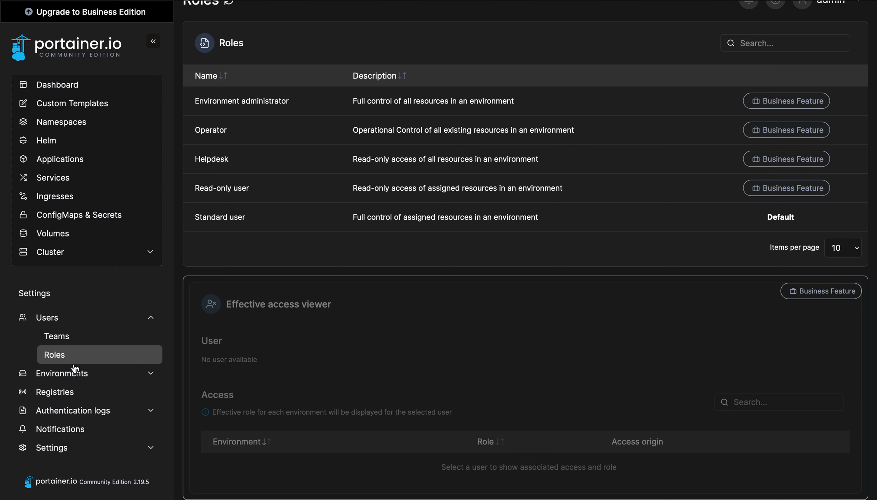
Look through Environments, Groups, Tags, Registries, Authentication logs and Notifications
click(87, 373)
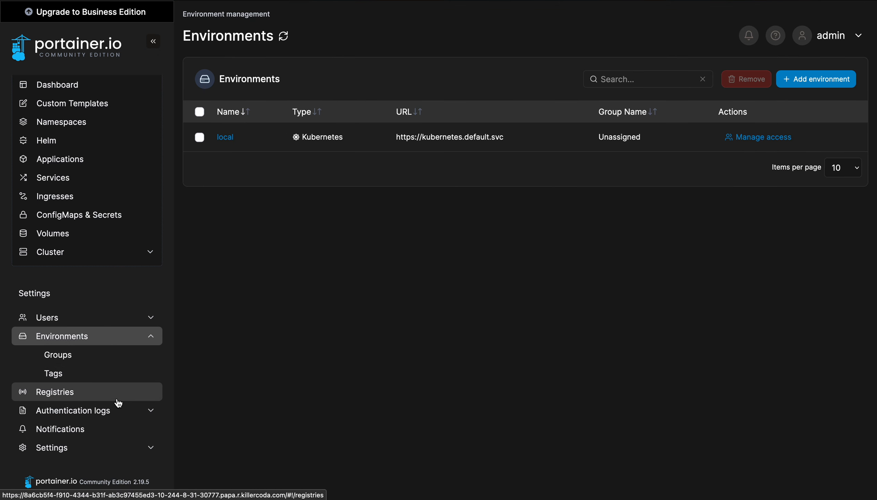
click(84, 356)
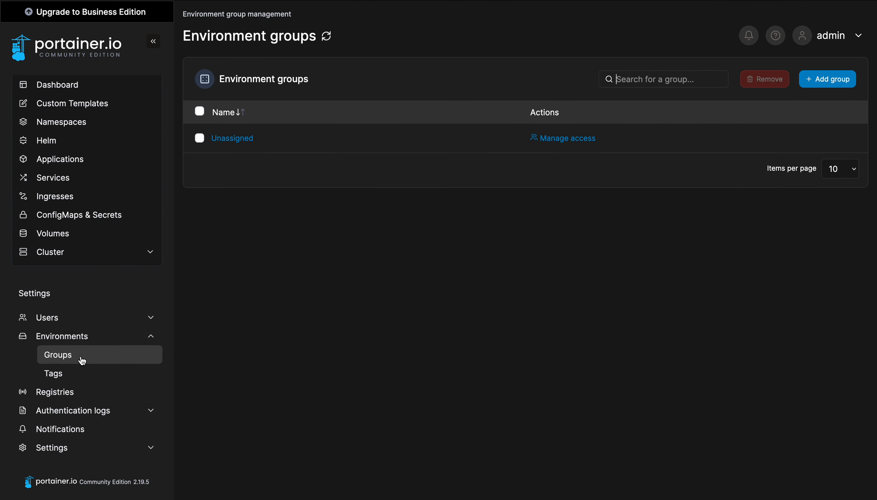
click(89, 376)
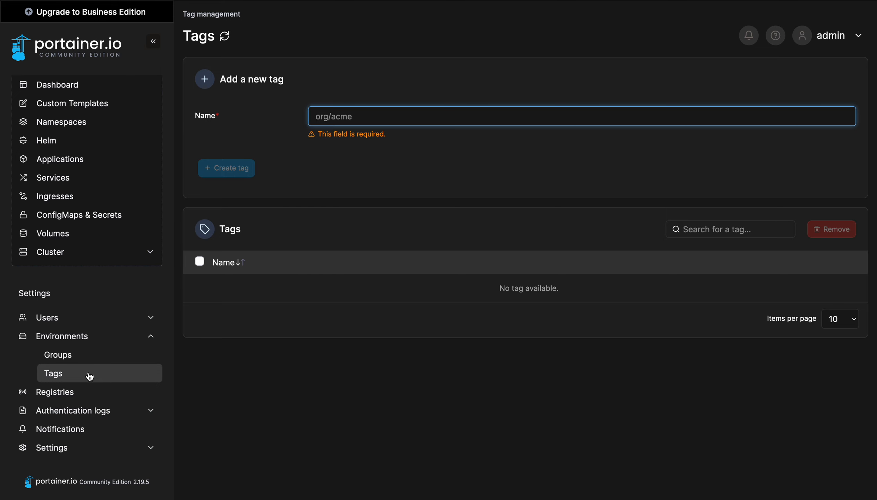
click(74, 397)
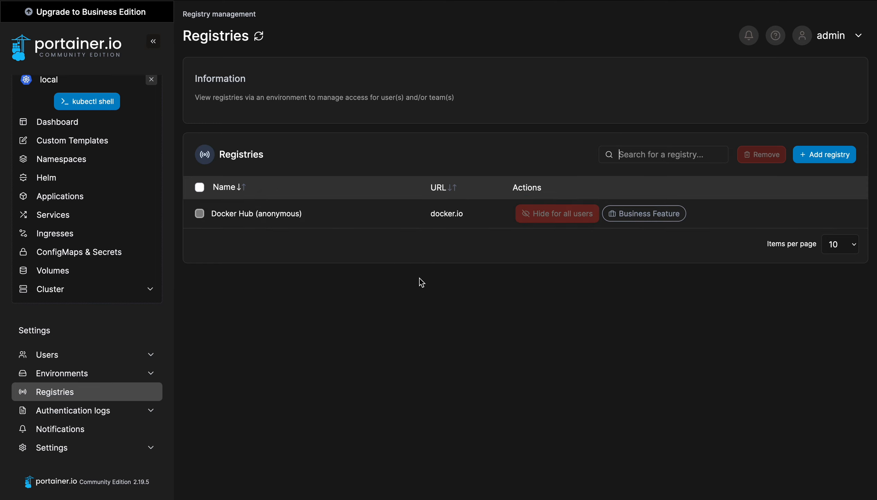
click(86, 416)
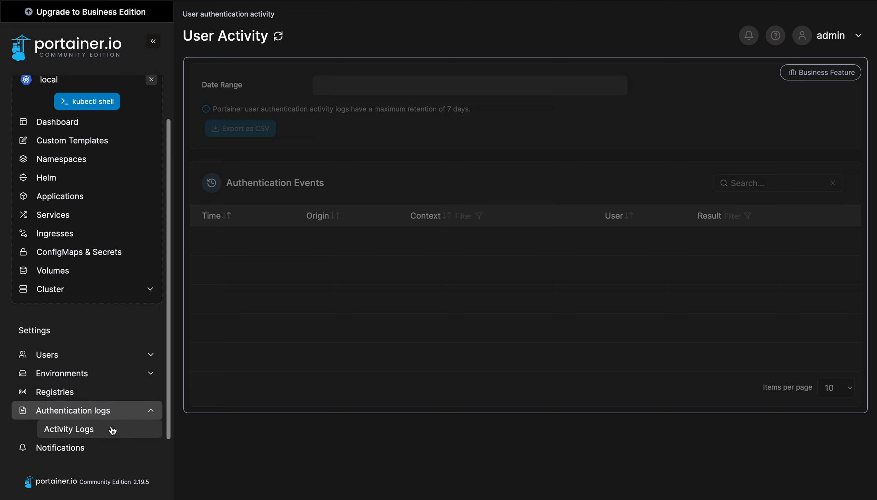
scroll(112, 430, down, 1)
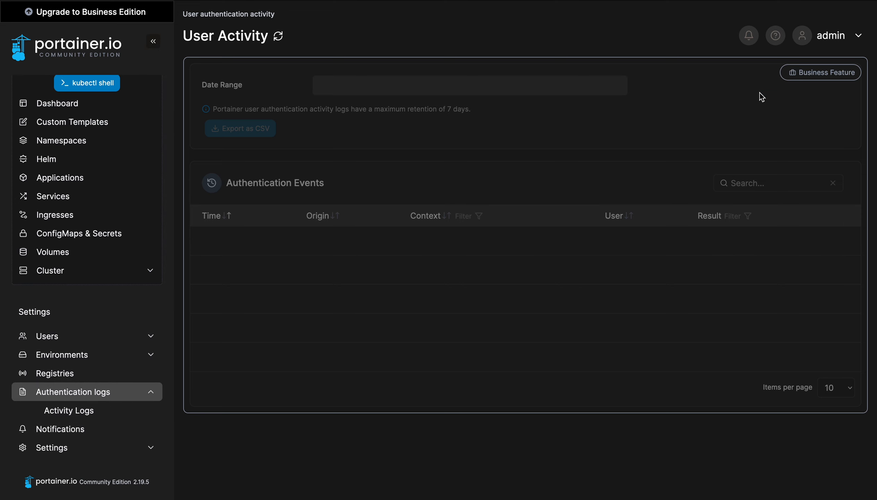
click(86, 430)
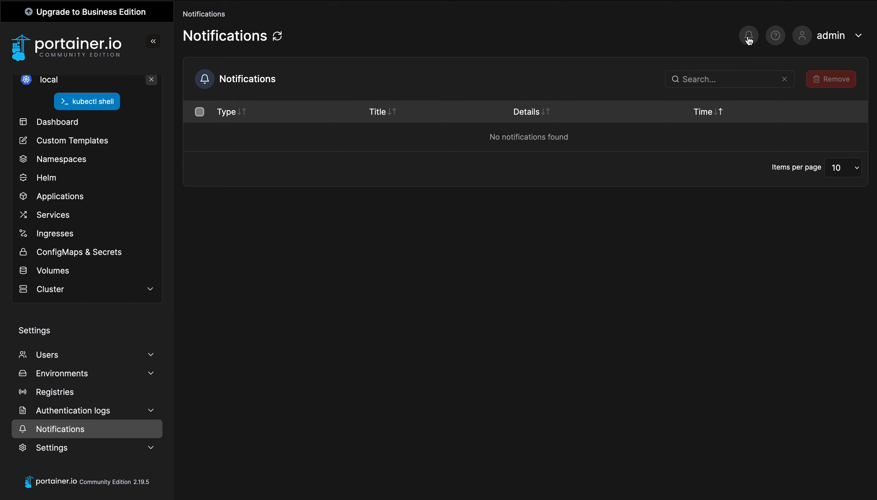
Review global Settings: 5m snapshot interval, 5-second edge poll and Bitnami Helm repository
click(50, 450)
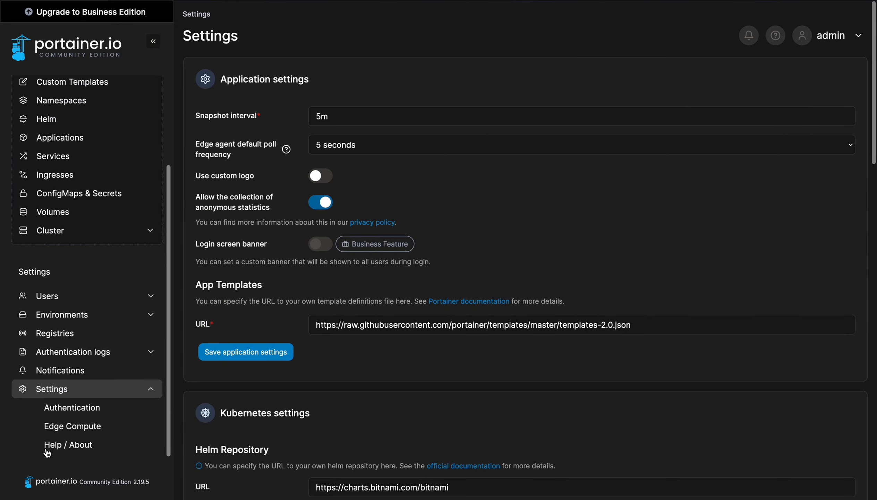
scroll(383, 314, down, 3)
scroll(413, 324, down, 10)
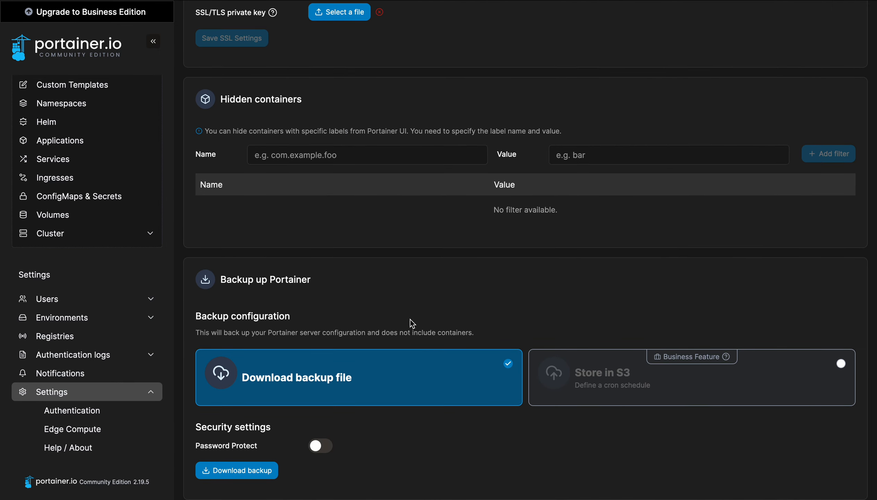
scroll(412, 324, up, 10)
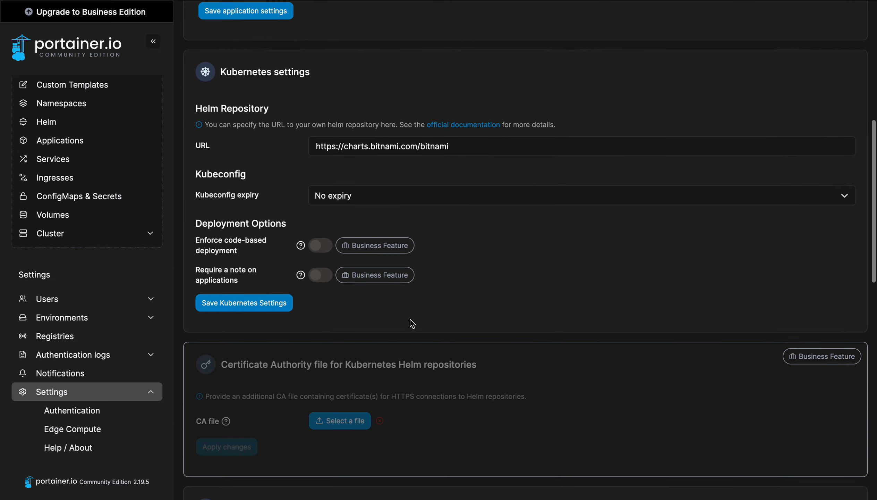
scroll(411, 320, down, 3)
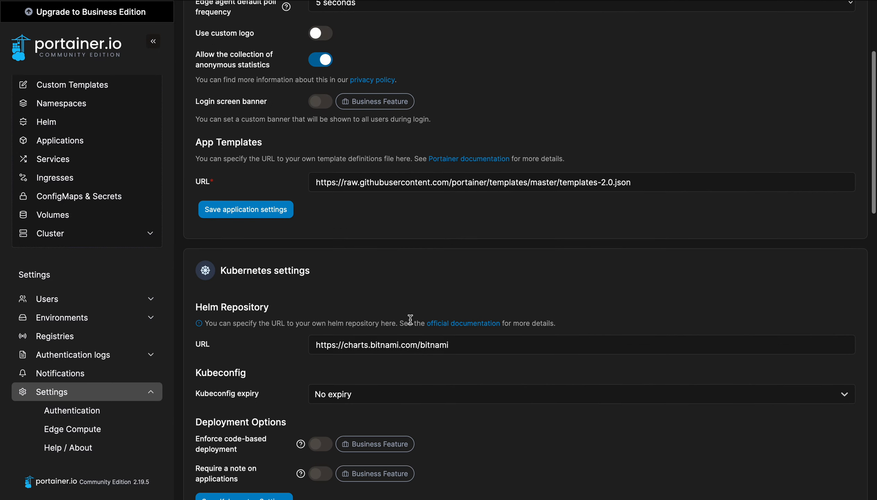
scroll(460, 244, up, 4)
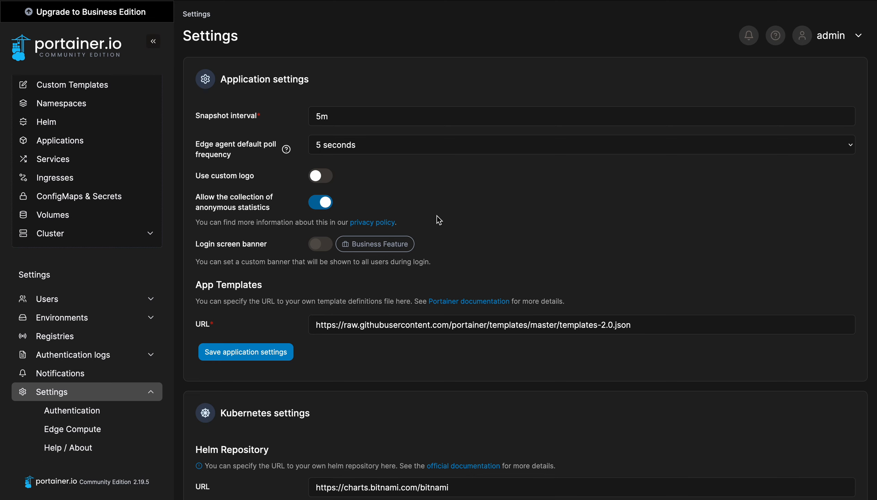
scroll(70, 411, down, 13)
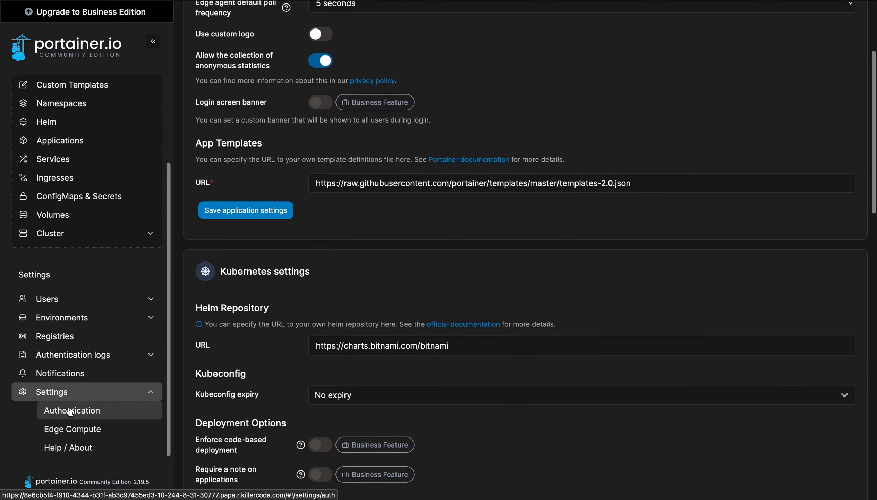
scroll(480, 295, down, 1)
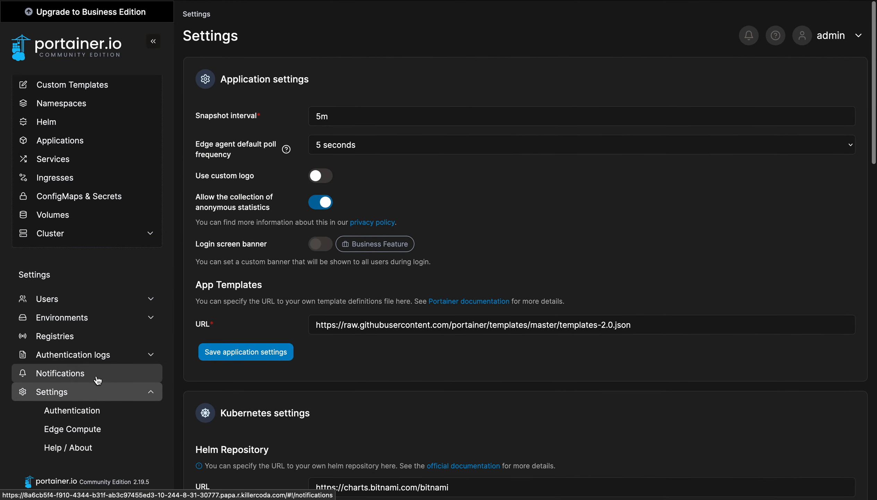
scroll(64, 187, up, 3)
scroll(64, 187, up, 1)
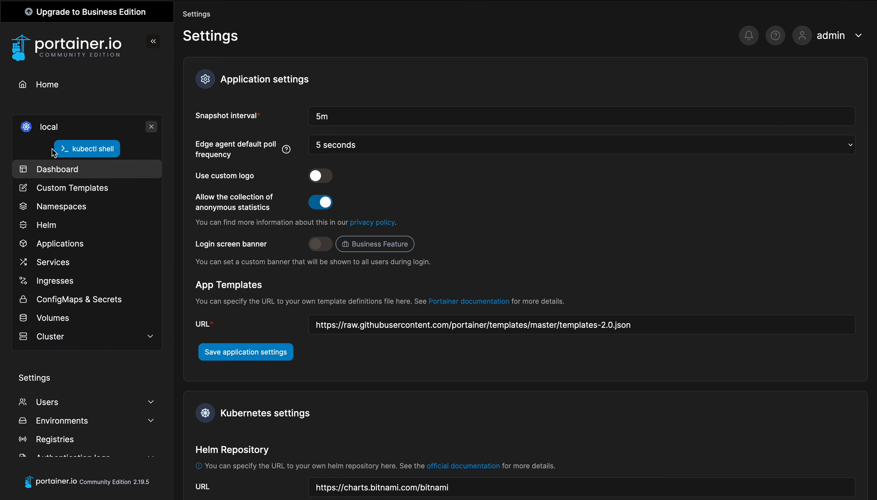
After viewing the Namespace list, clear the Killercoda terminal and run kubectl create ns test
click(61, 209)
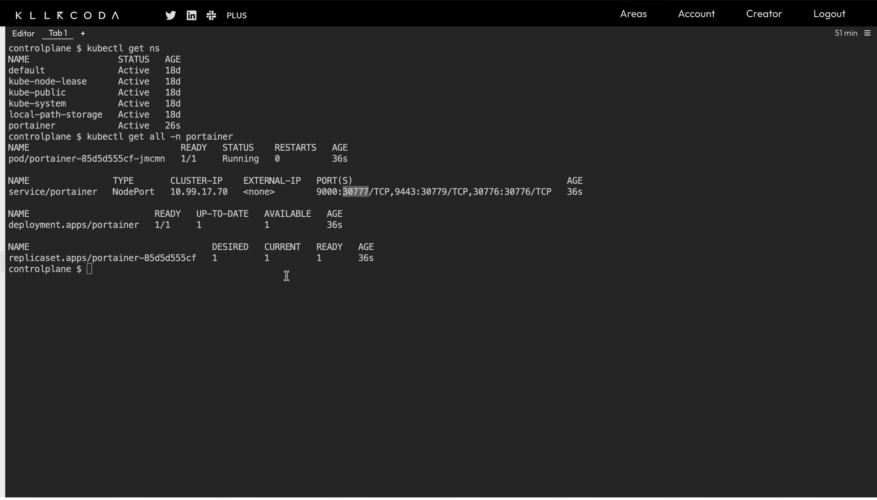
click(146, 301)
text(clear)
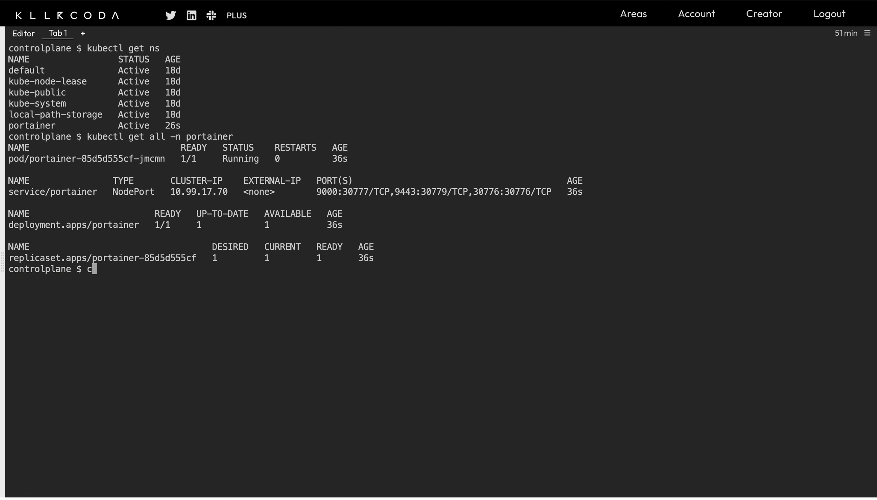
key(Return)
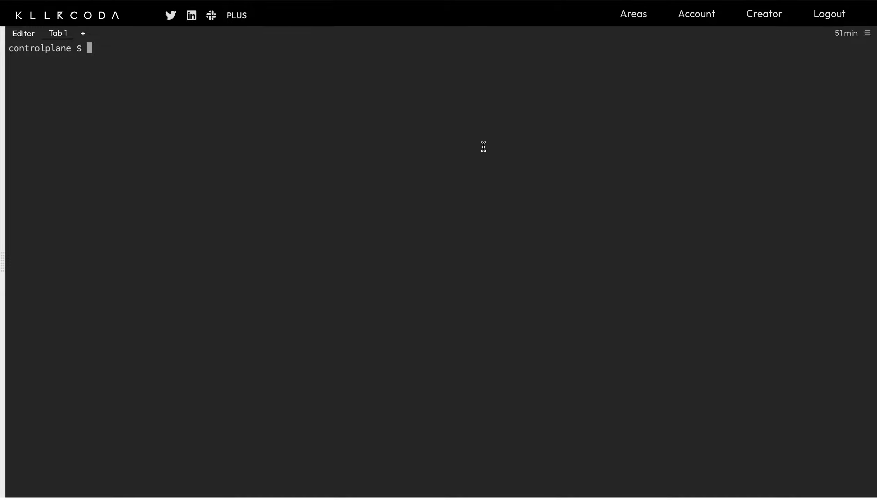
text(kubectl create ns test)
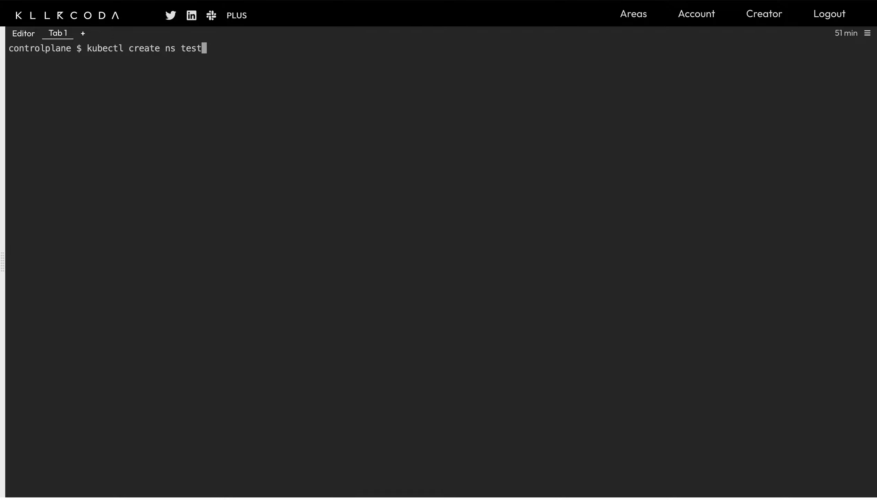
key(Return)
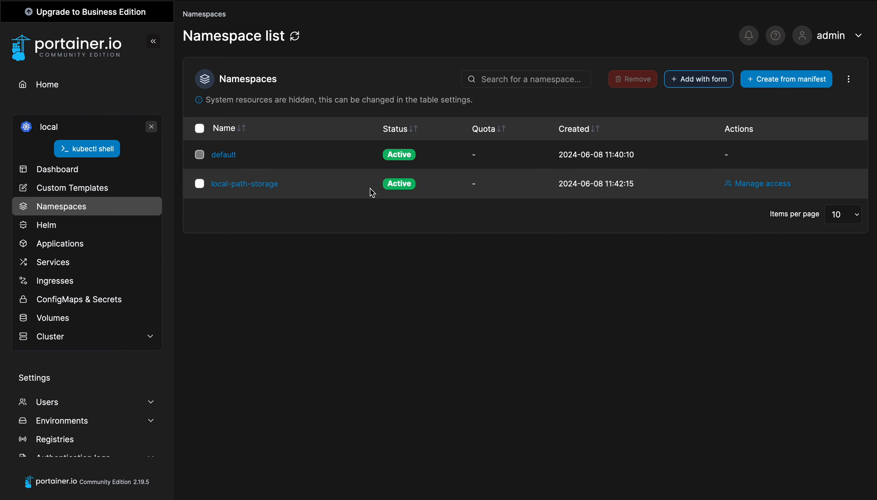
Confirm the Active test namespace appears in the Namespace list, then view Applications
click(55, 177)
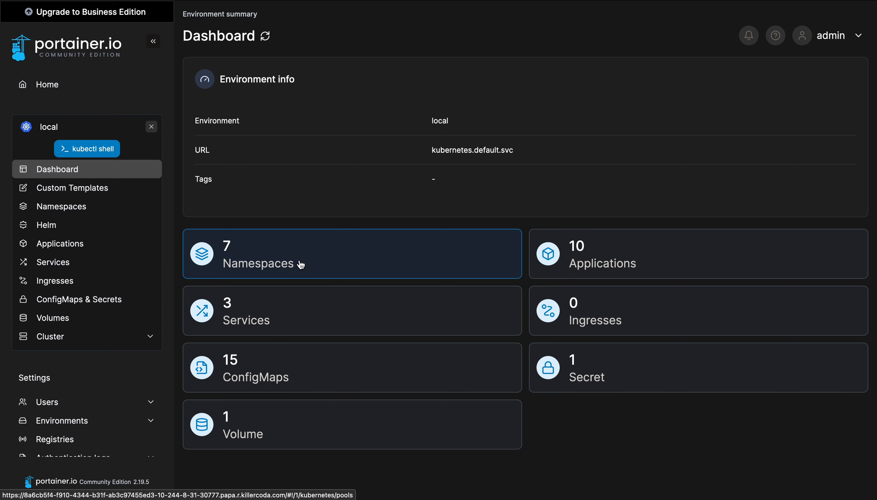
click(269, 250)
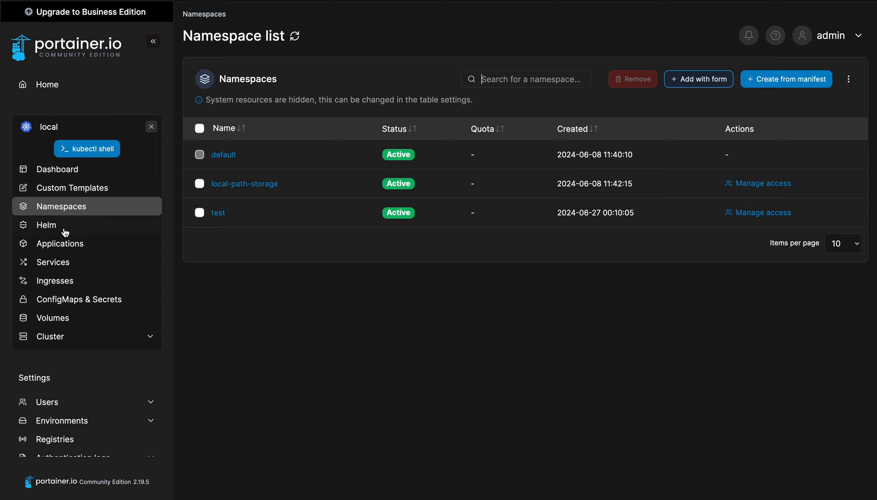
click(71, 245)
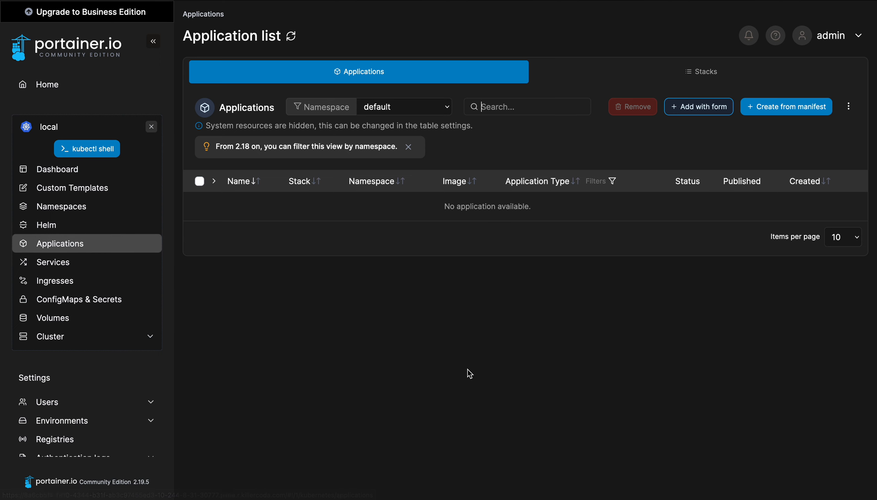
Start a manifest deployment into namespace test named weather-deploy
click(764, 116)
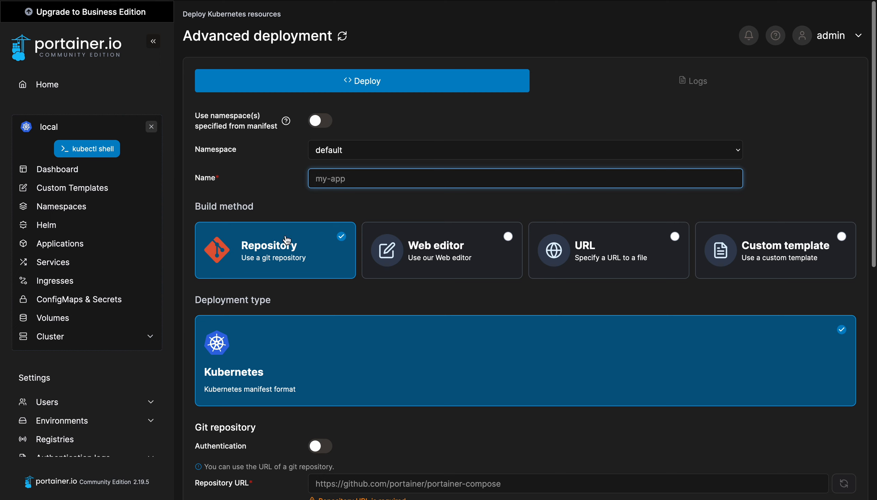
click(365, 150)
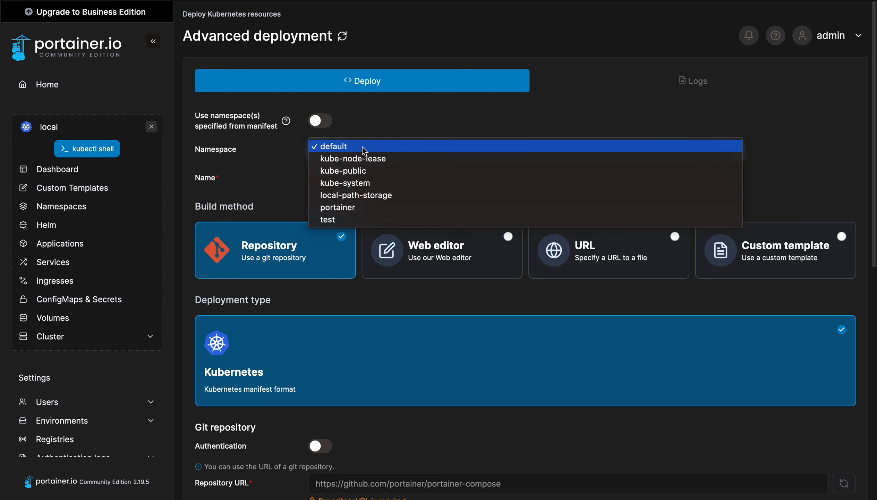
click(335, 220)
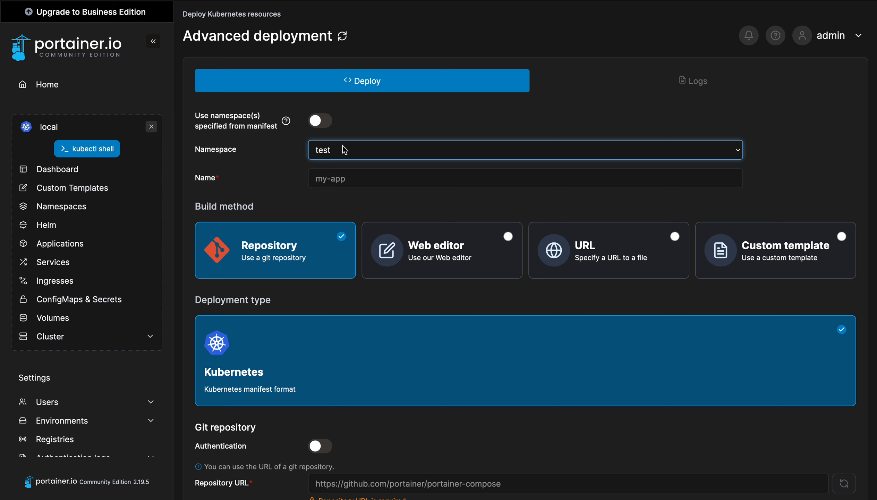
click(345, 176)
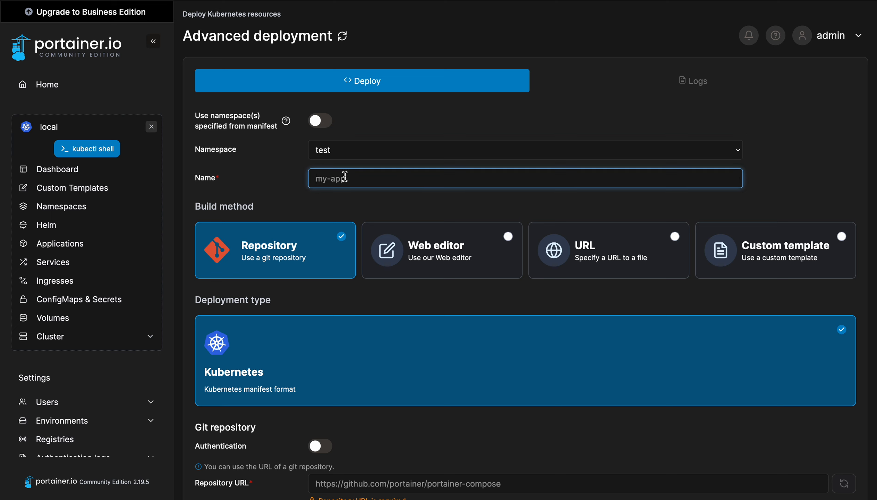
text(we)
text(ather-deploy)
Move down the form to the git Repository URL field, ready for input
scroll(351, 334, down, 1)
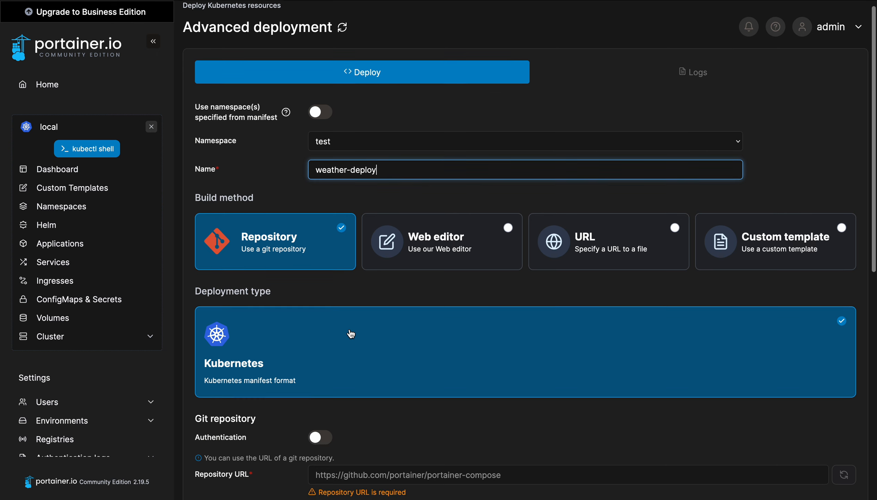
scroll(350, 333, down, 5)
scroll(366, 349, down, 1)
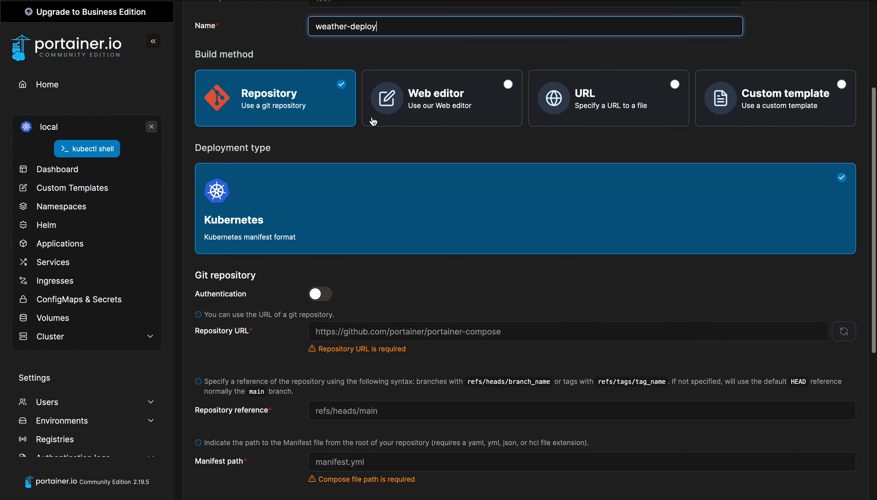
scroll(373, 122, up, 1)
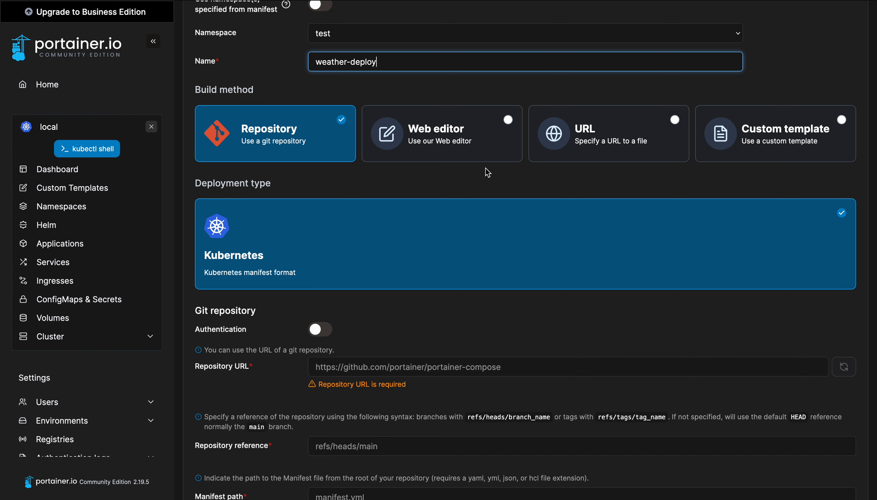
scroll(486, 167, up, 3)
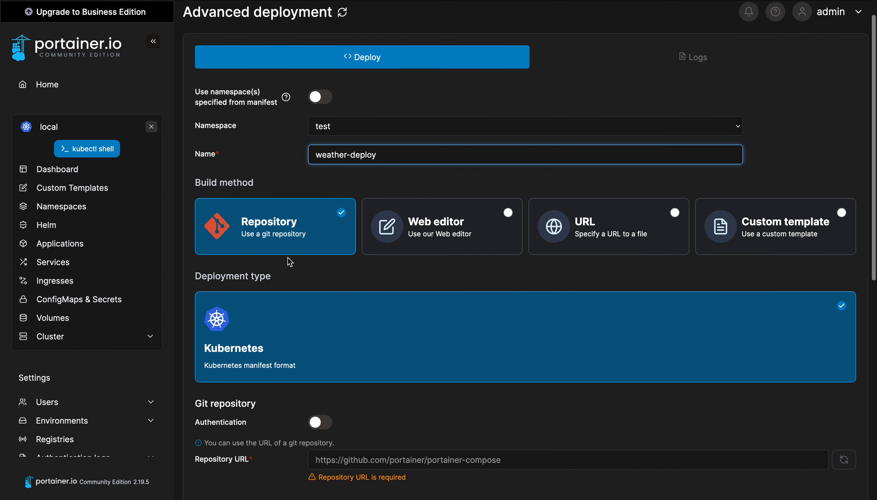
scroll(293, 272, down, 1)
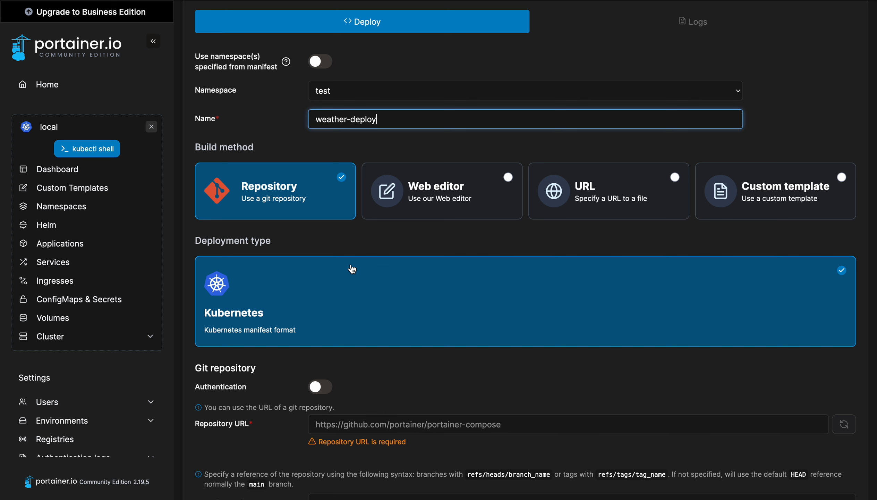
scroll(385, 360, down, 4)
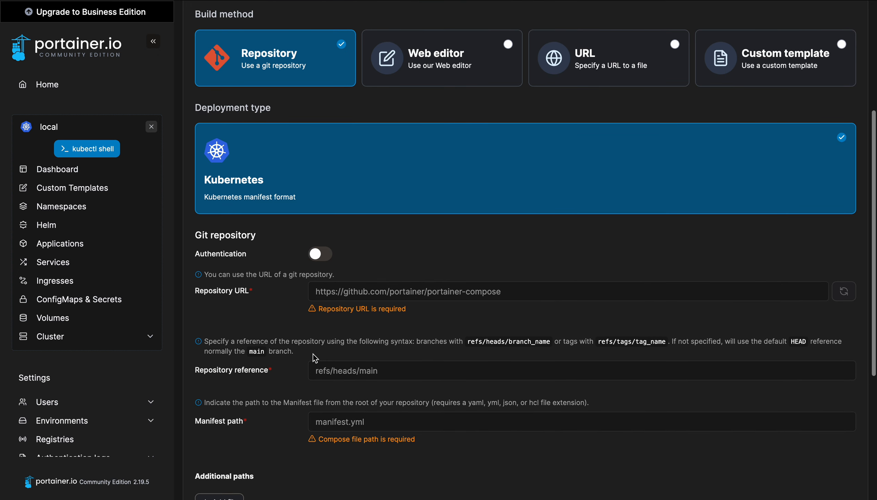
scroll(314, 354, down, 2)
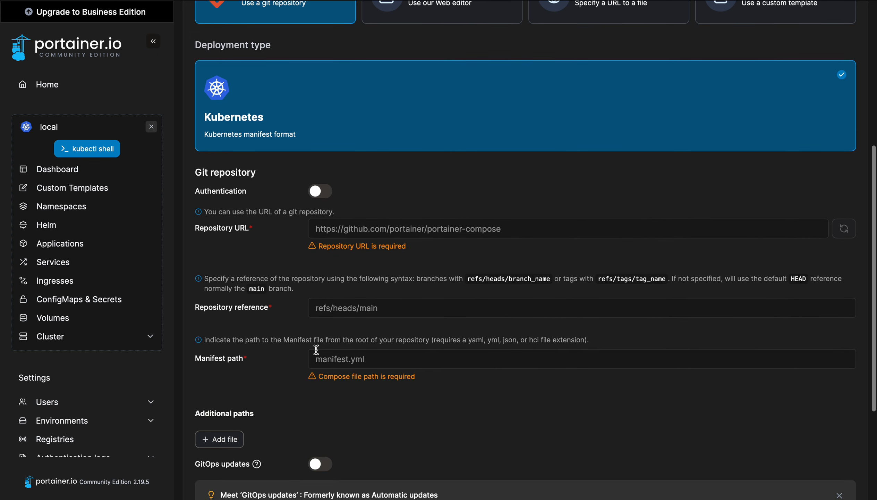
click(368, 220)
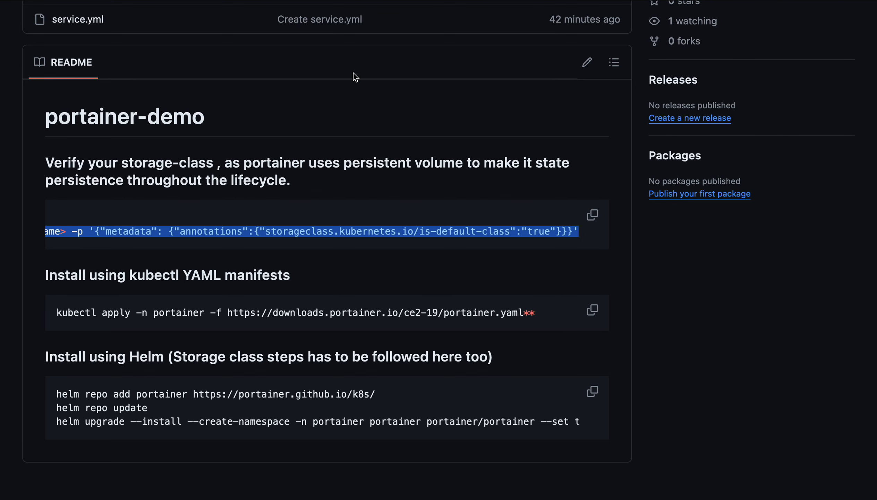
Copy the portainer-demo repository's HTTPS clone URL from GitHub's Code menu
scroll(353, 73, up, 8)
click(596, 144)
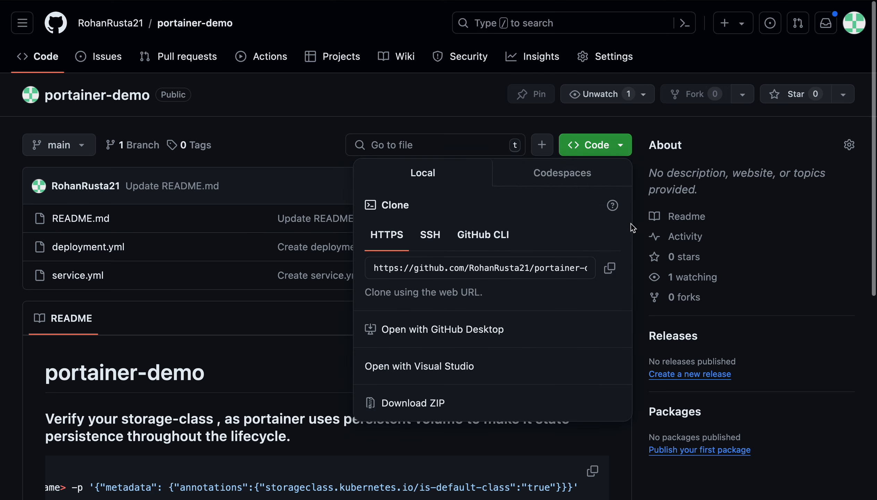
click(610, 267)
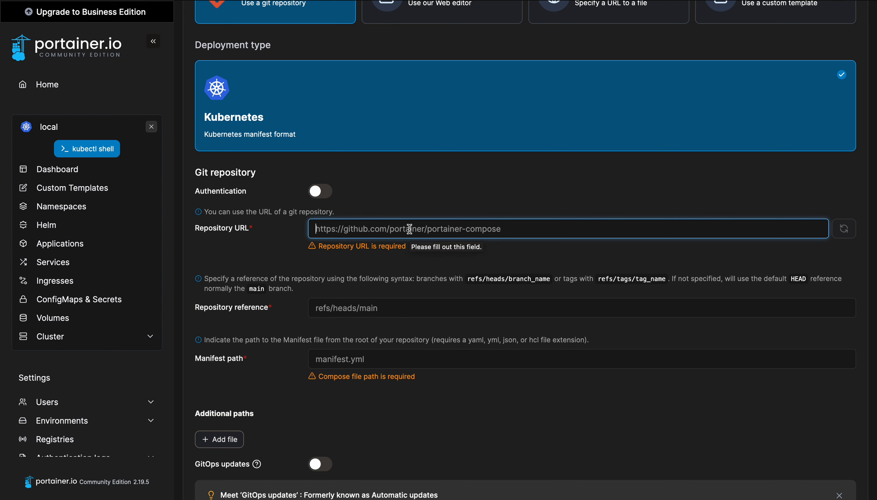
Enter the portainer-demo repository URL and manifest path deployment.yml in the deployment form
key(ctrl+v)
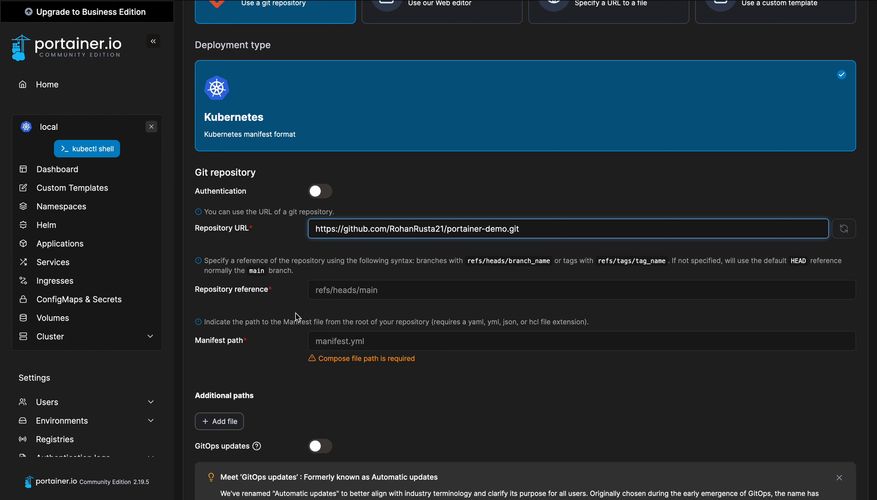
click(343, 288)
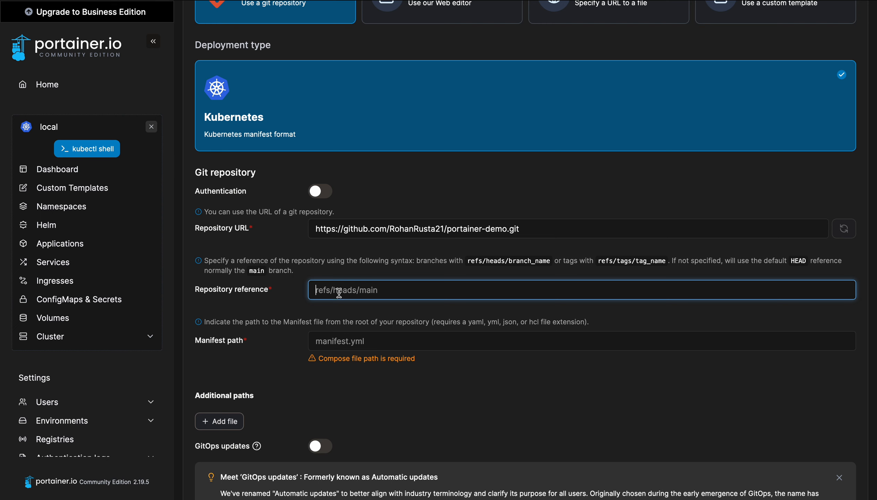
click(330, 337)
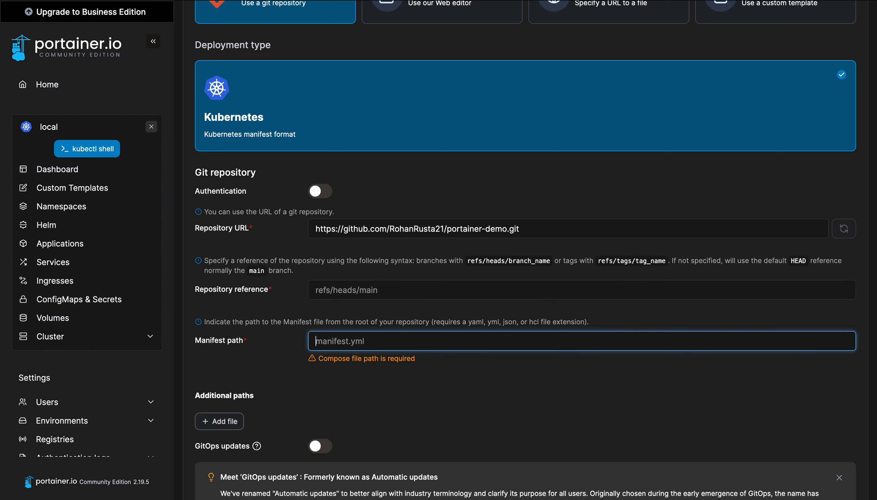
click(226, 20)
text(deploymen)
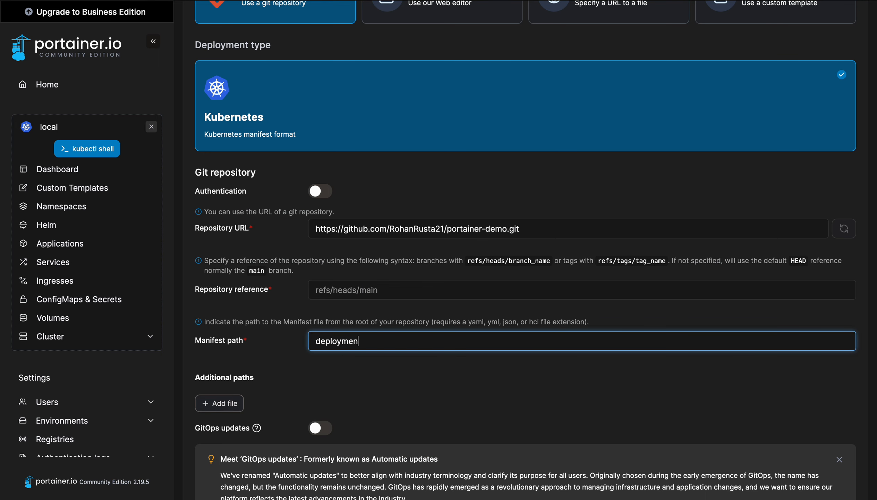
text(t.yml)
click(392, 385)
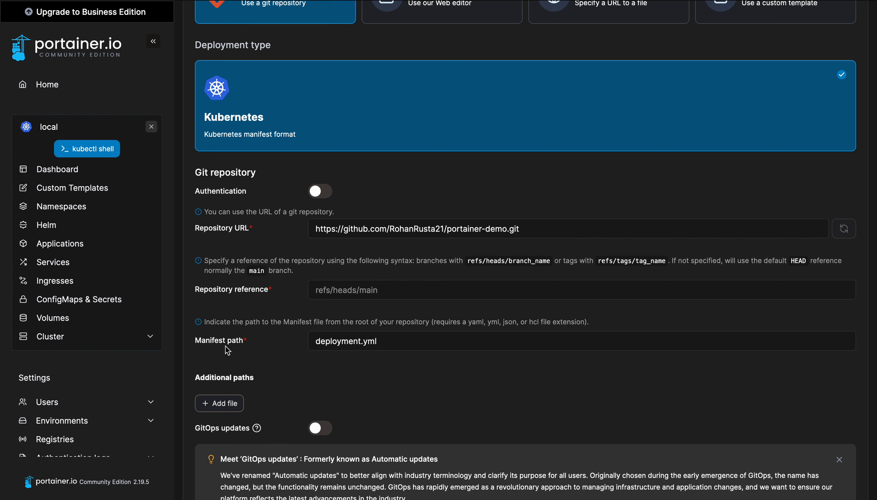
scroll(362, 363, down, 2)
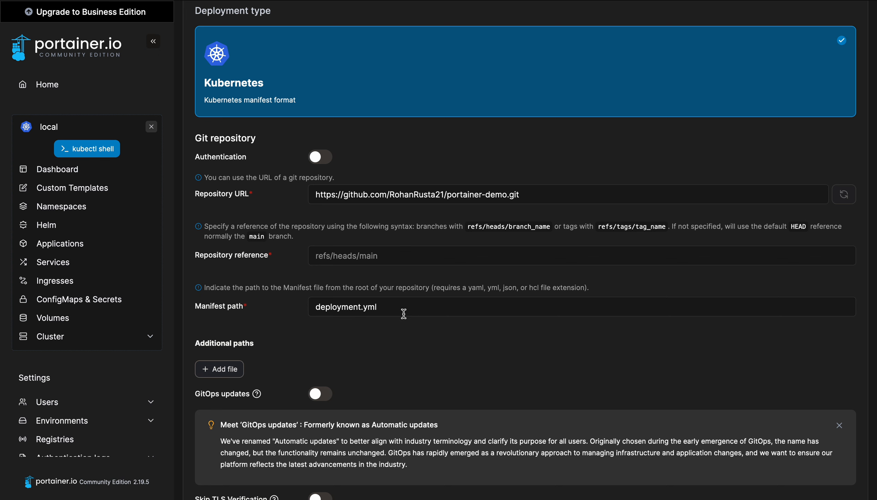
scroll(388, 379, down, 5)
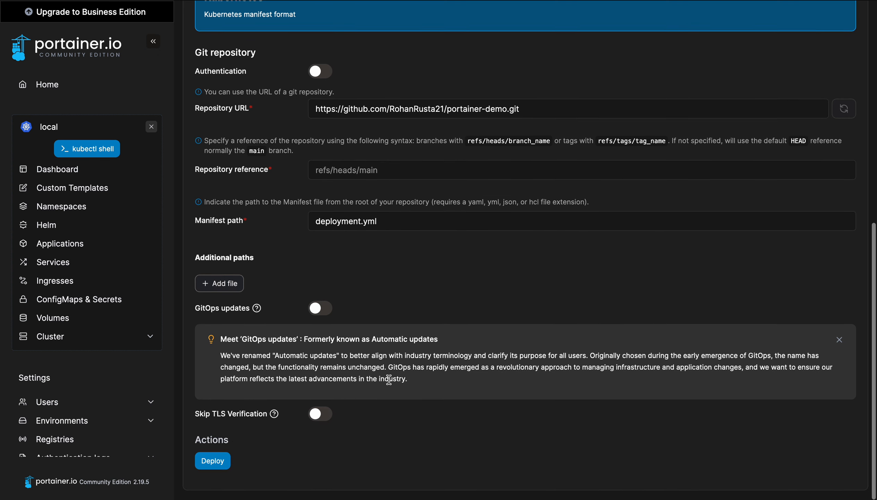
Deploy weather-app, filter Applications to namespace test, and open weather-app's details
click(212, 467)
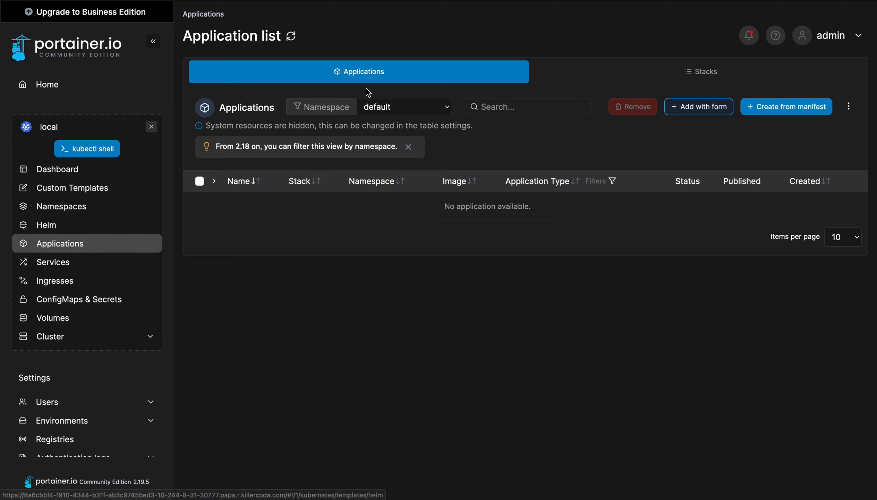
click(407, 114)
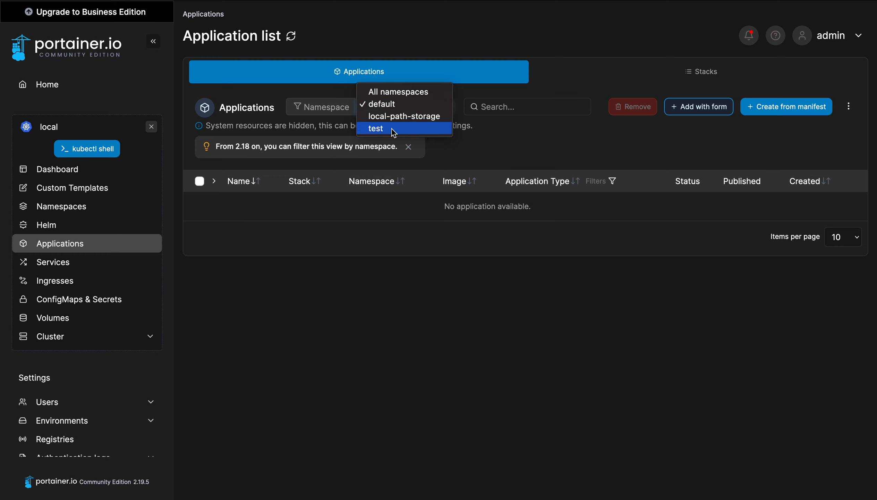
click(394, 129)
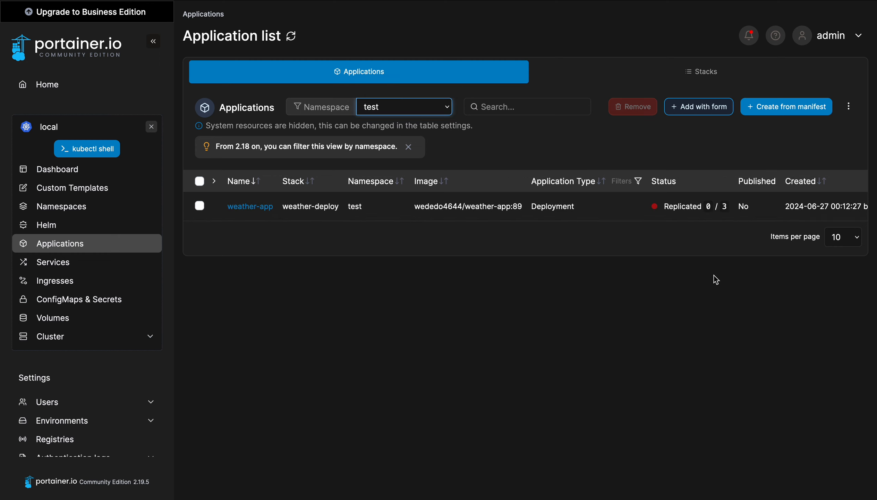
click(251, 207)
scroll(411, 360, down, 1)
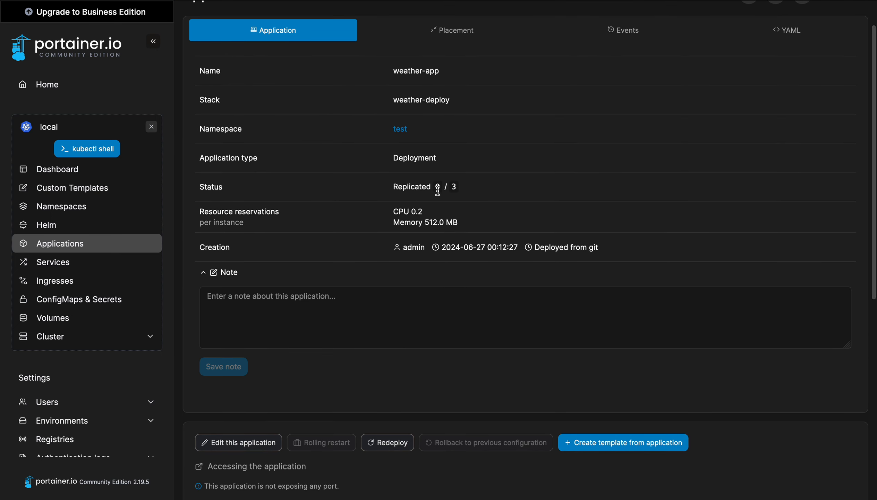
Scroll to weather-app's Application containers table, showing three Waiting pods
scroll(470, 309, down, 10)
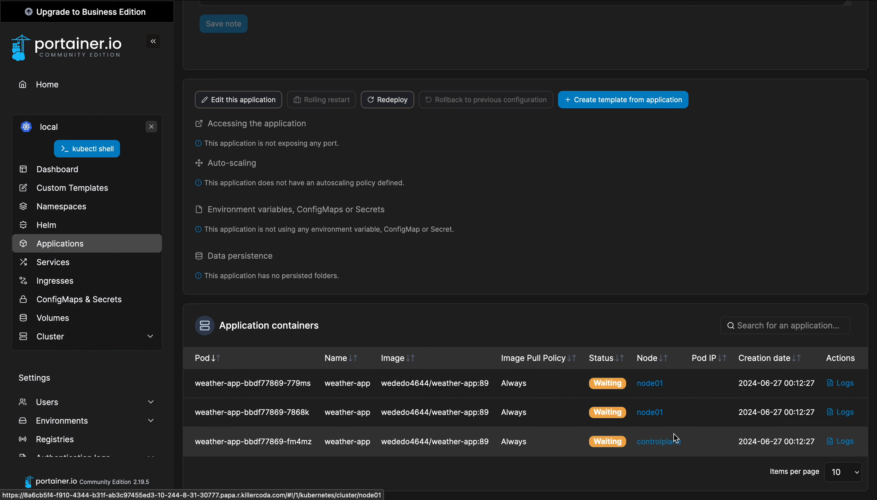
Open the first weather-app pod's container logs
click(849, 384)
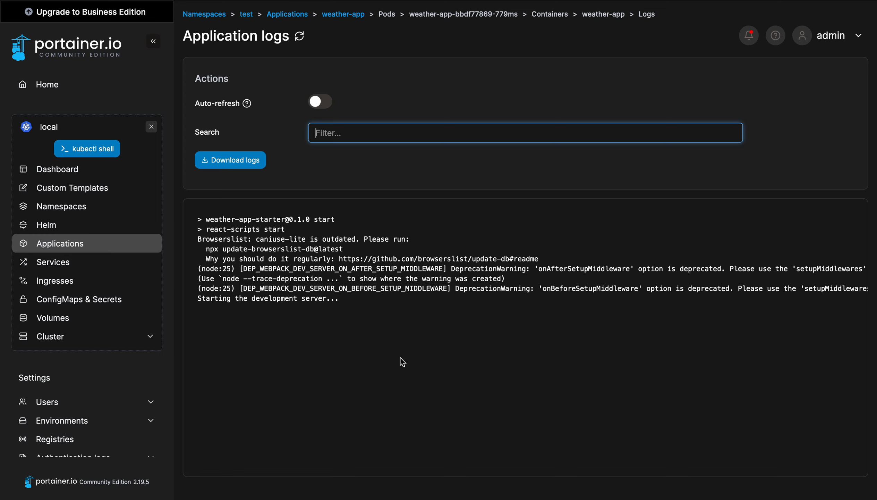
click(340, 344)
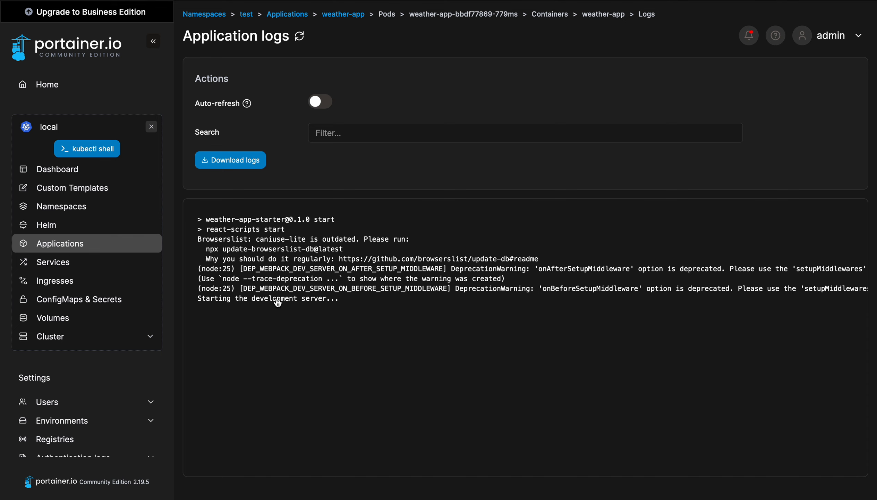
Reopen weather-app's details and confirm all three pods are Running, 3 / 3 replicated
click(77, 179)
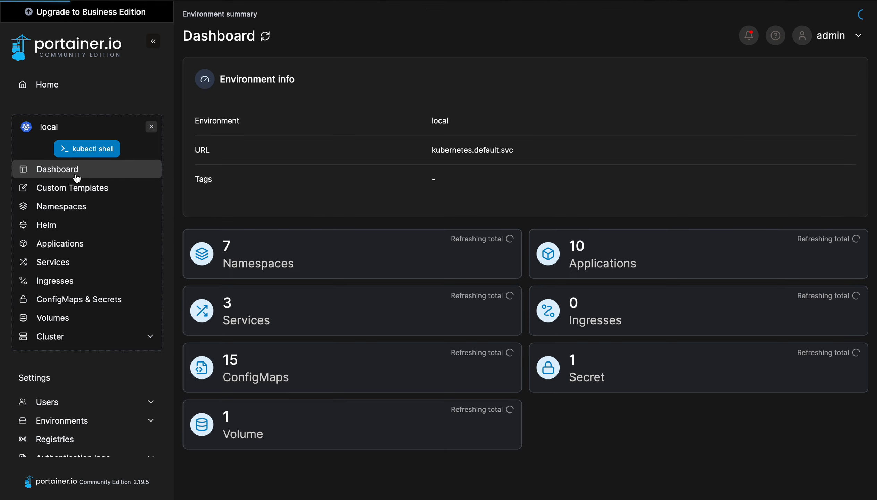
click(68, 245)
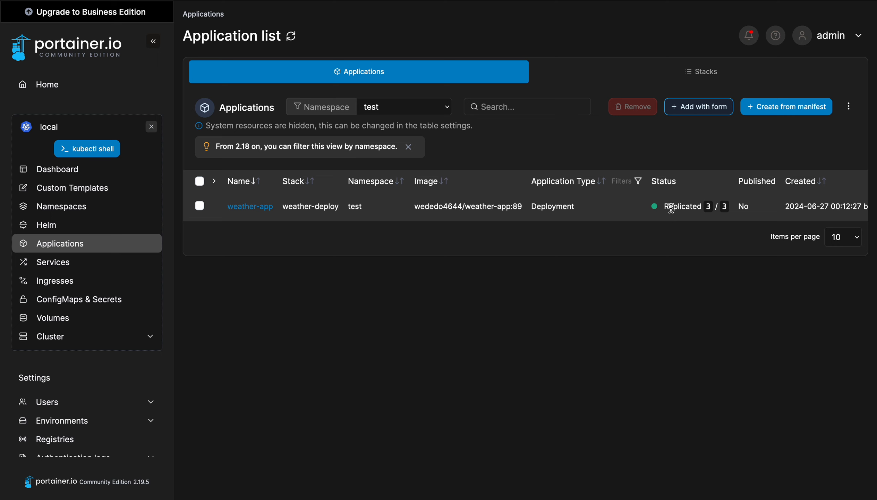
scroll(671, 207, right, 2)
scroll(627, 209, left, 2)
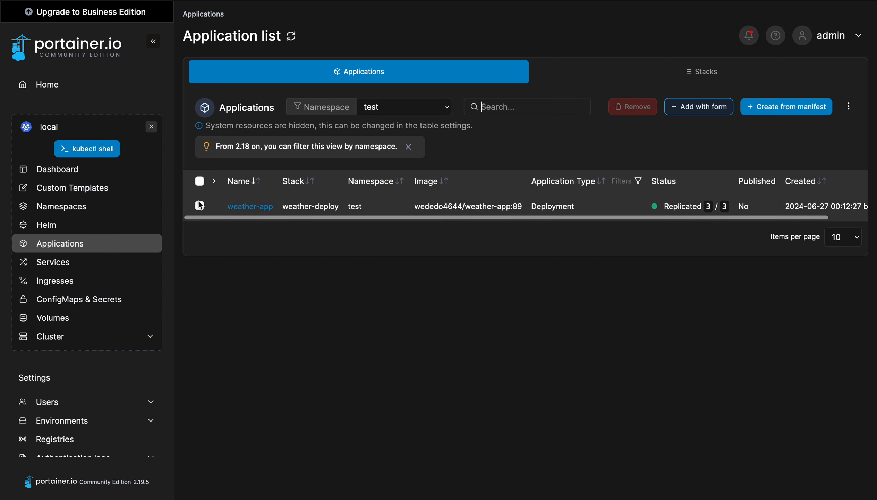
click(200, 208)
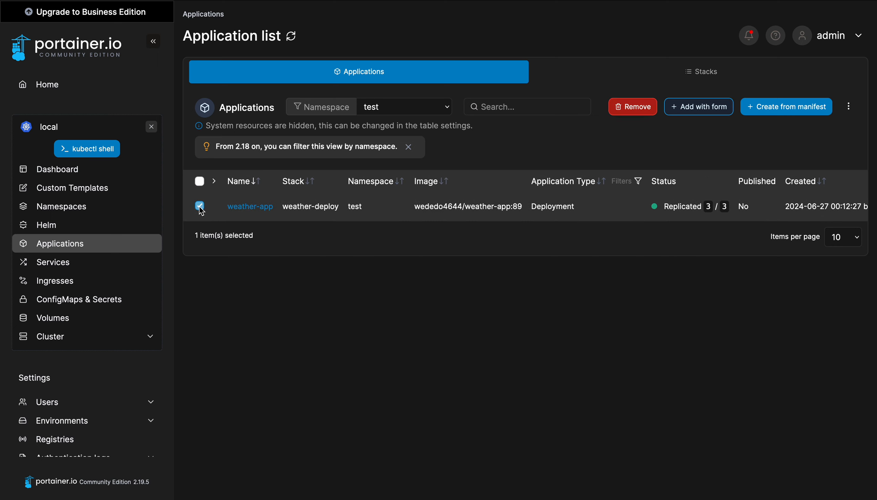
click(254, 207)
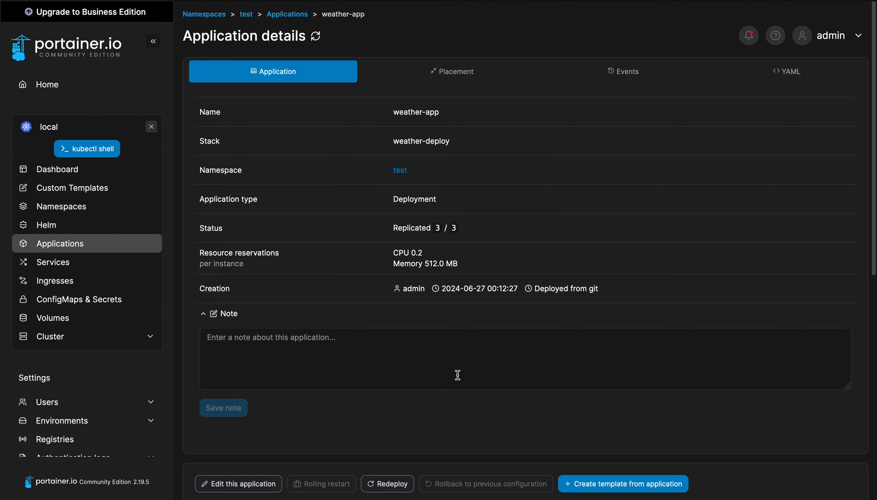
scroll(458, 375, down, 10)
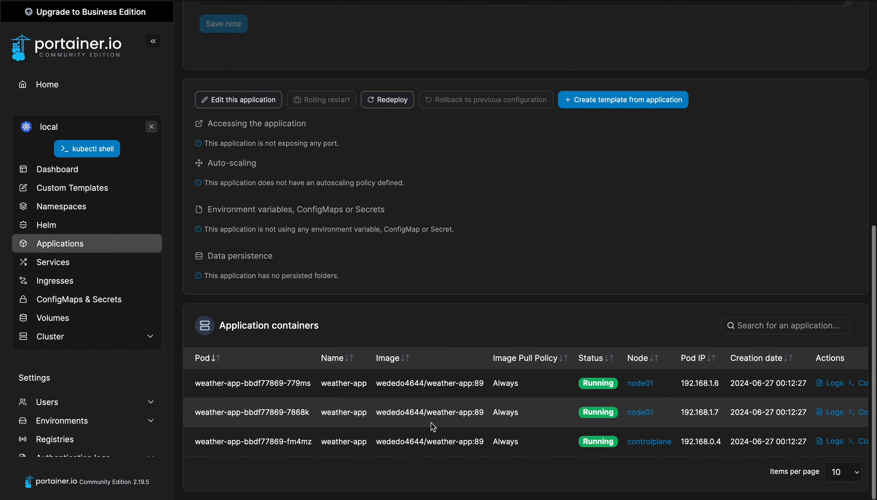
scroll(431, 422, right, 2)
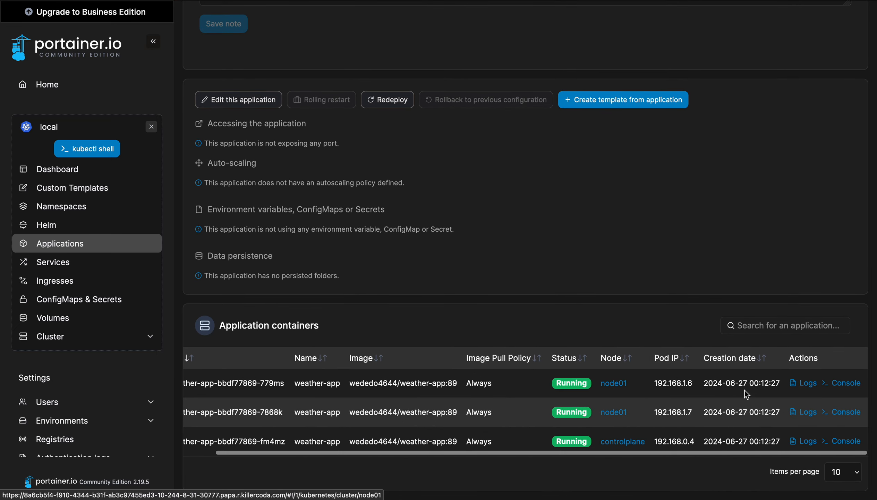
View the first weather-app pod's logs, which report 'Compiled successfully!' and serving on port 3000
click(850, 387)
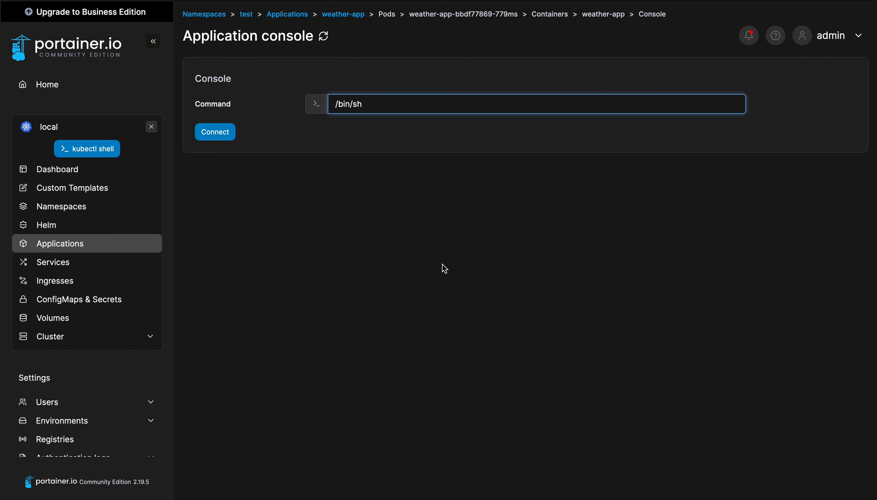
click(79, 248)
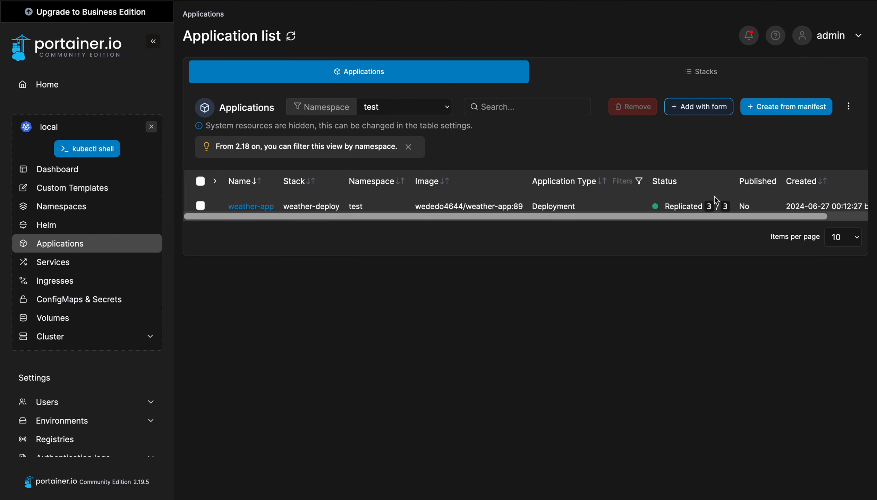
click(247, 207)
scroll(776, 414, down, 10)
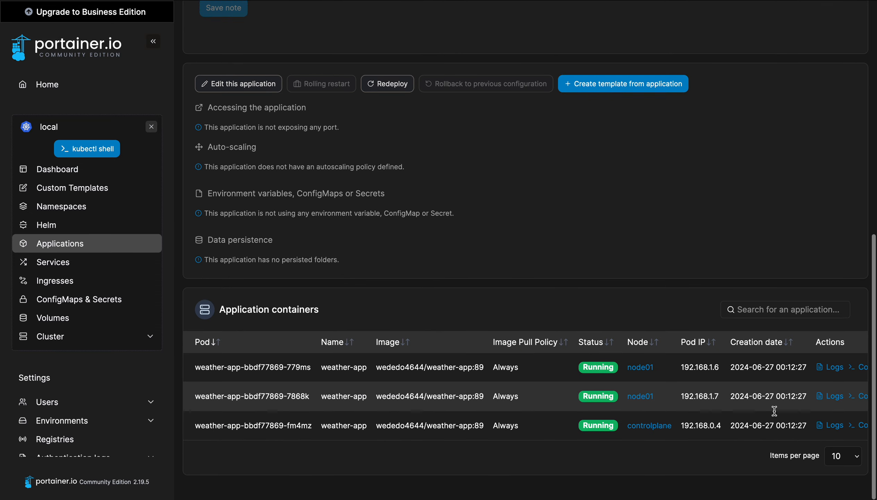
click(780, 370)
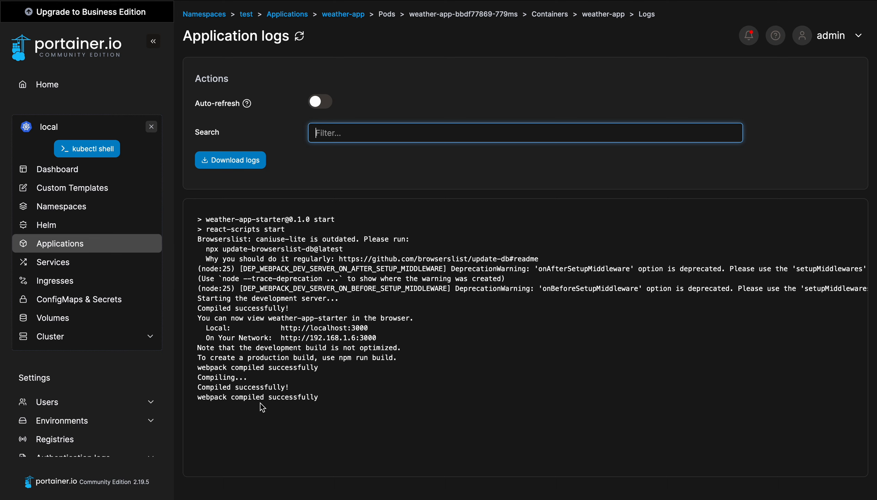
Start a Services manifest deployment into namespace test, named weather-service
click(73, 265)
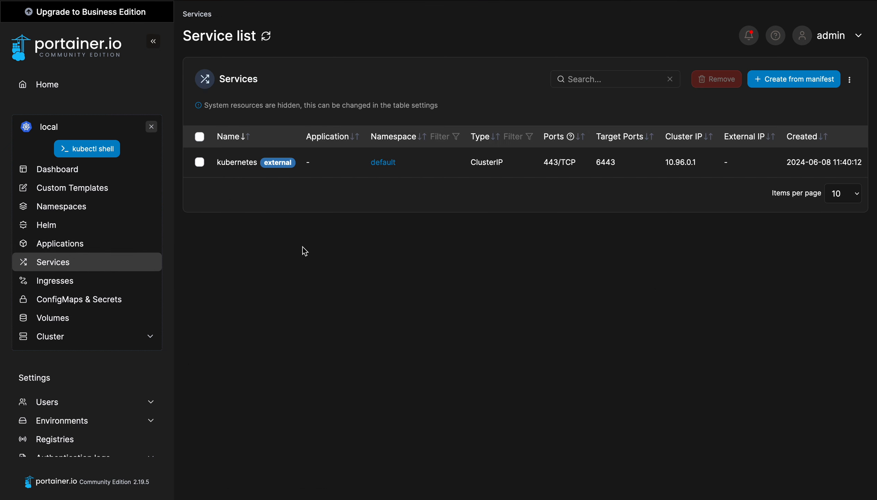
click(787, 82)
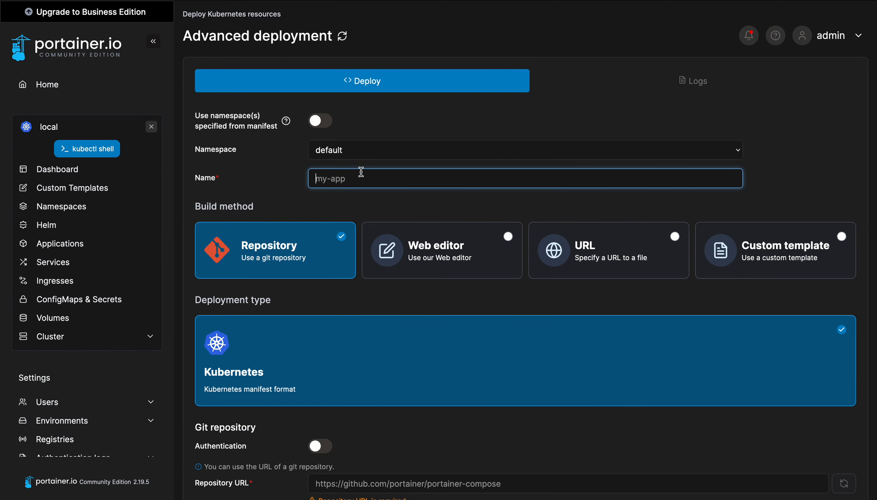
click(358, 151)
click(329, 220)
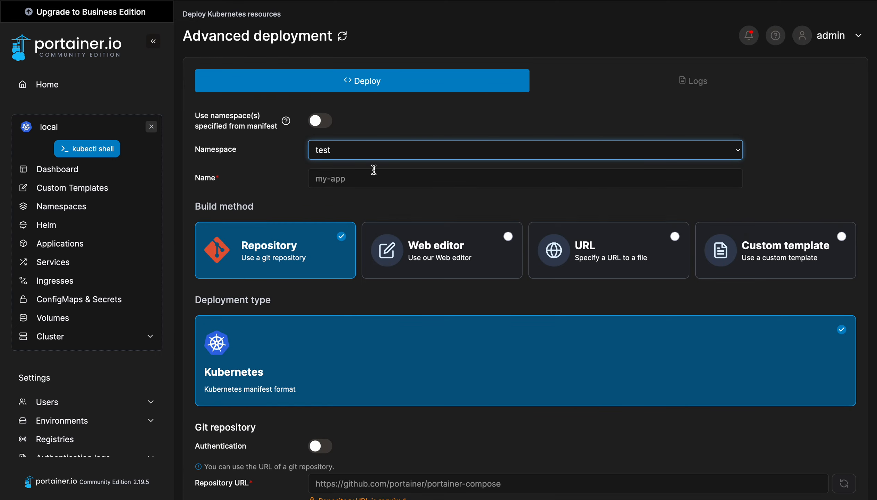
click(346, 175)
text(weather-service)
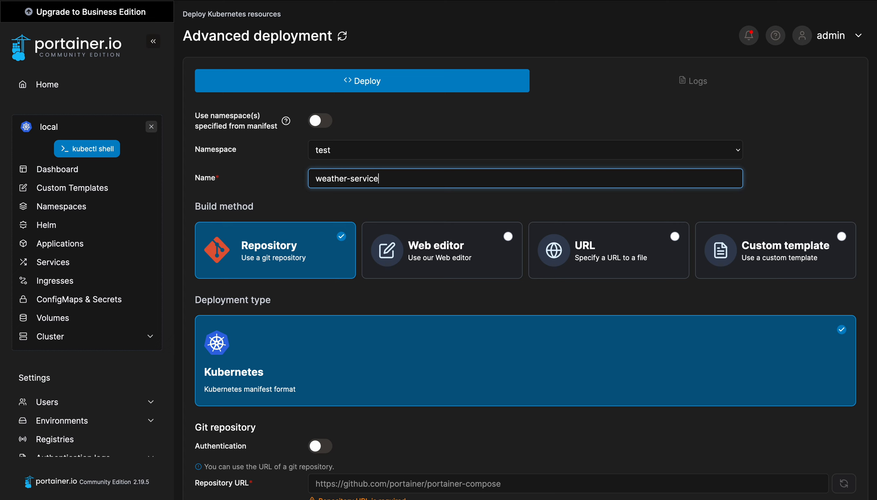
Use the portainer-demo repository URL with manifest path service.yml, and deploy
scroll(289, 294, down, 3)
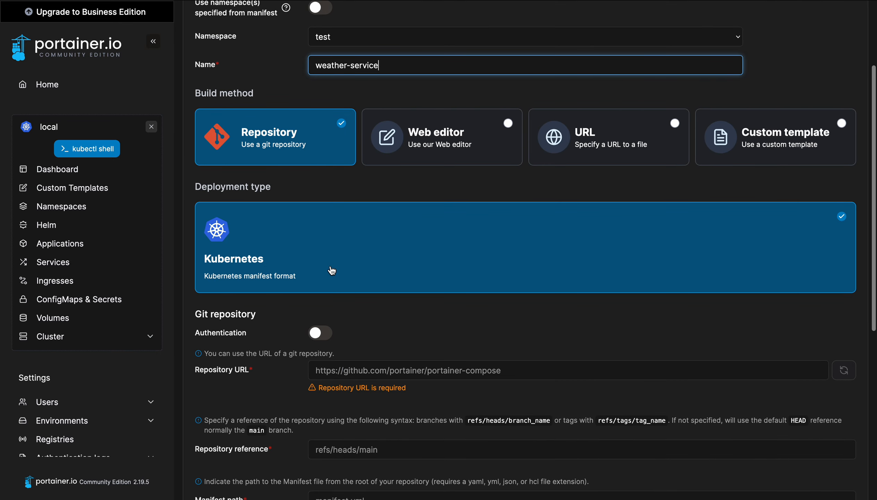
scroll(332, 271, down, 1)
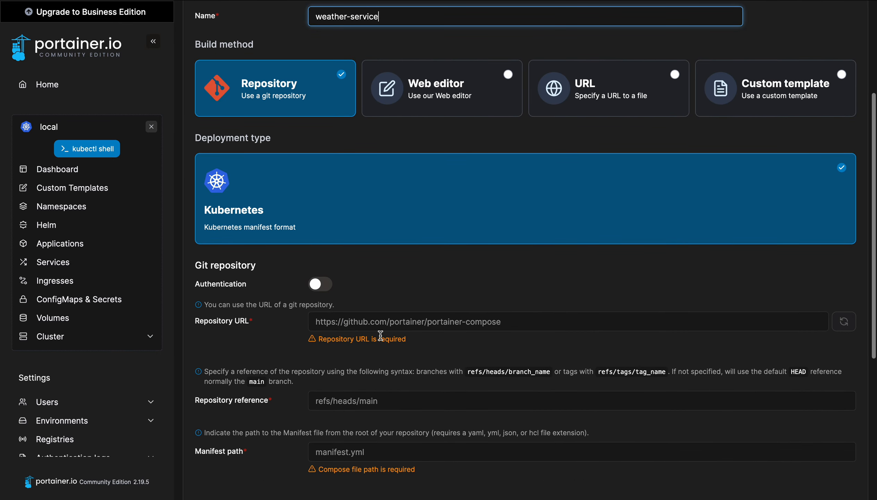
scroll(276, 127, down, 3)
click(375, 211)
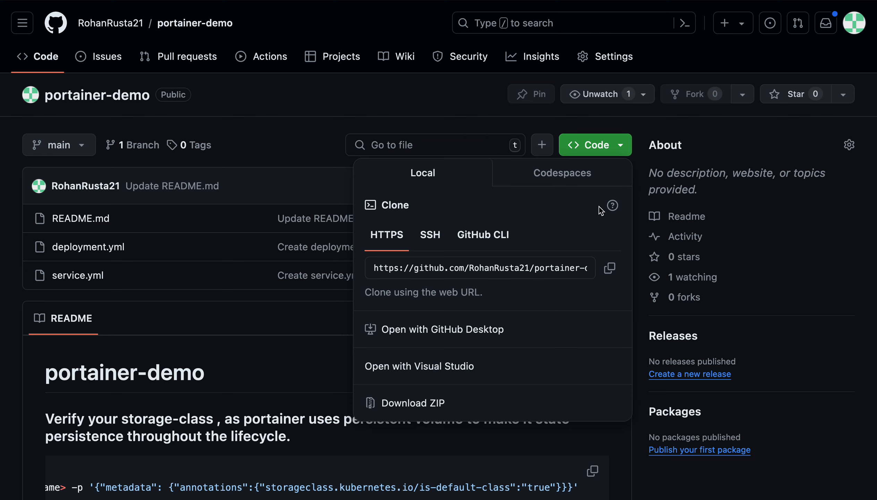
click(610, 267)
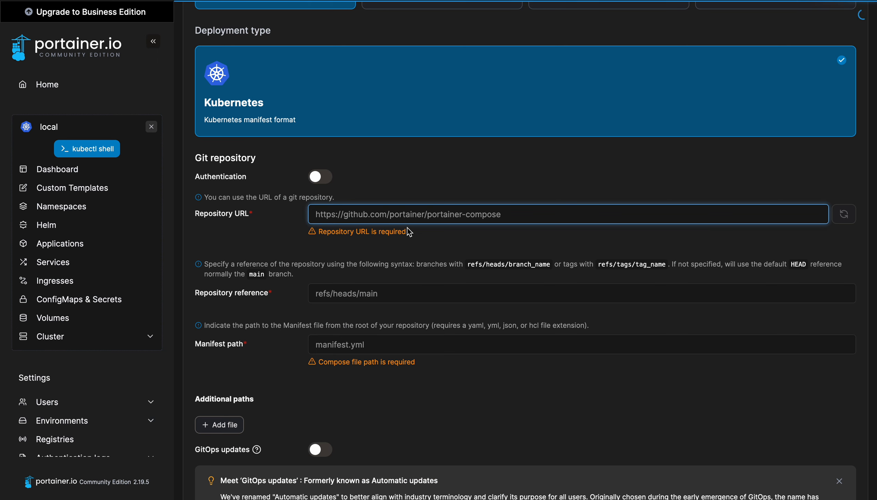
key(ctrl+v)
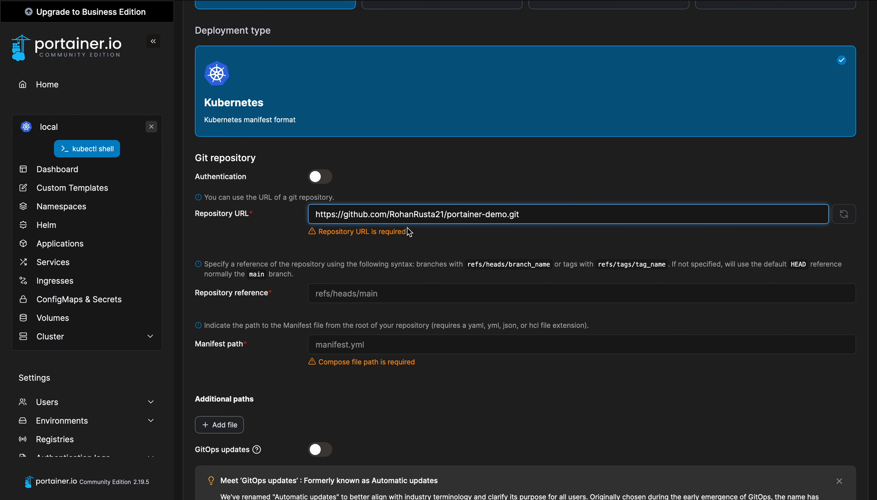
click(347, 271)
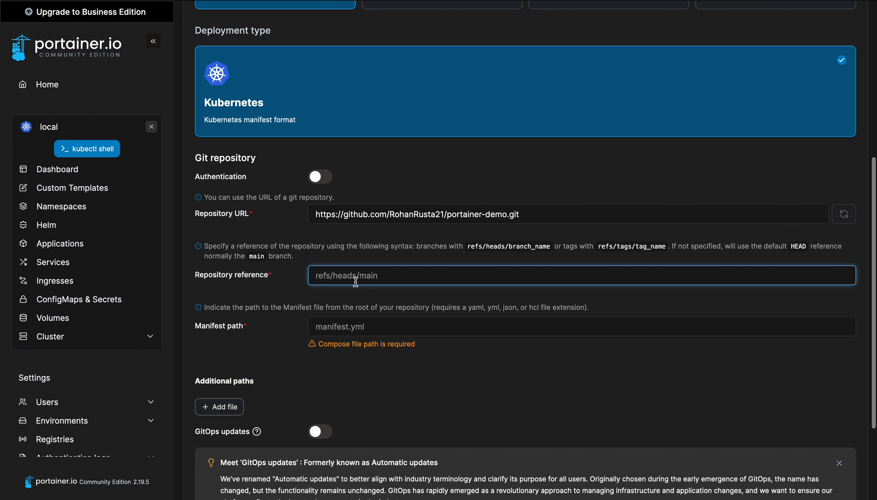
click(359, 325)
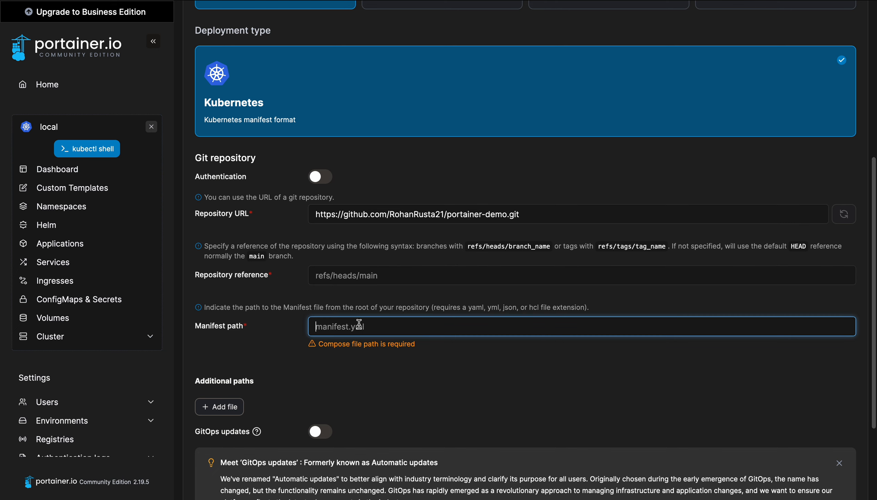
text(service.y)
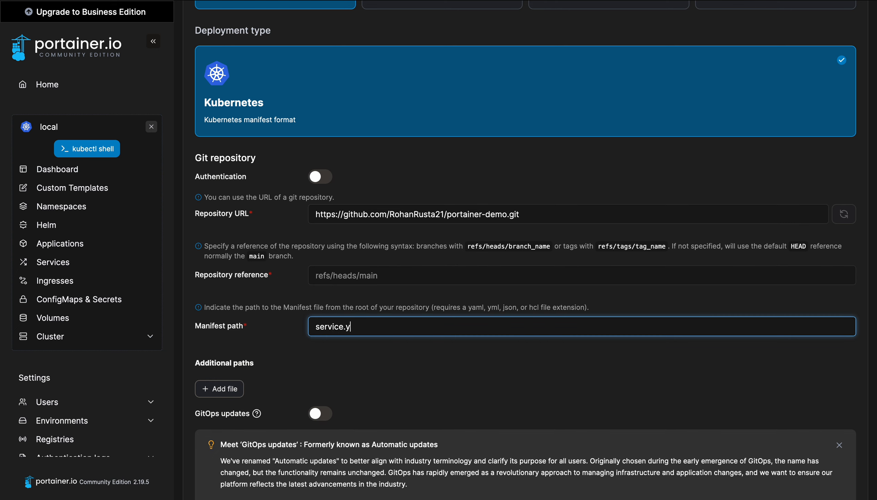
text(ml)
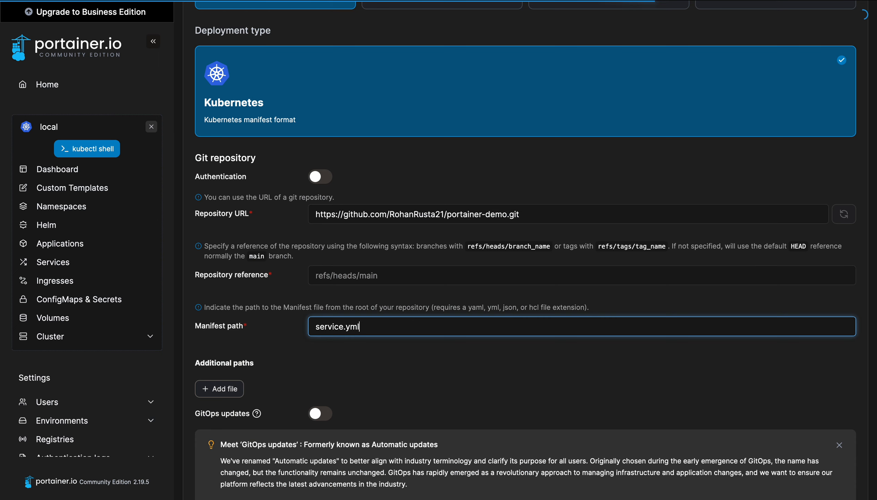
scroll(417, 345, down, 1)
scroll(418, 355, down, 3)
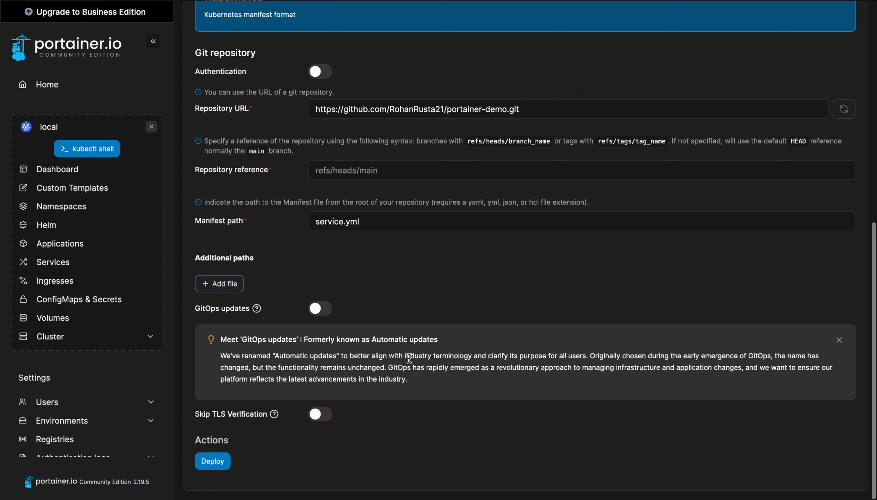
click(209, 463)
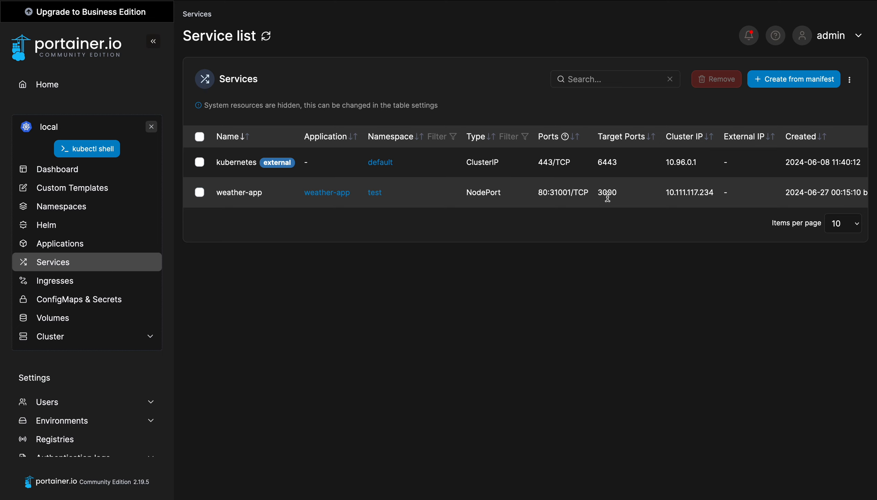
Check the deployment notifications from the bell dropdown, then close the list
scroll(687, 194, right, 2)
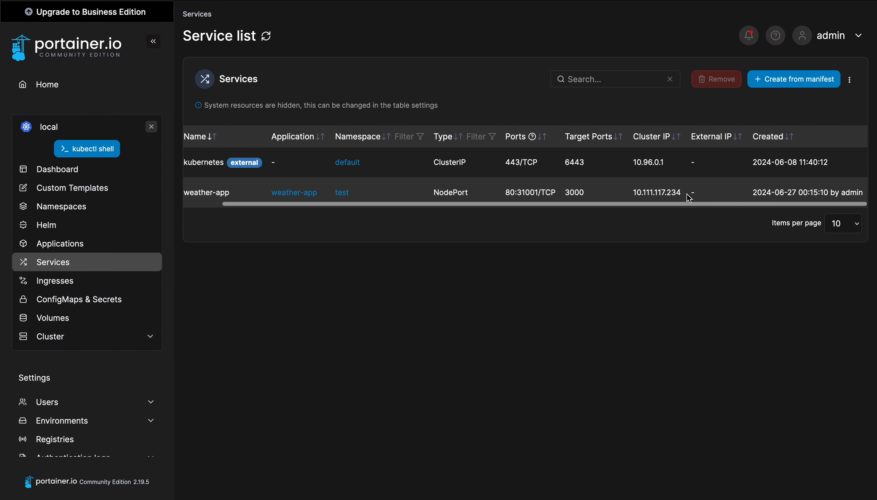
scroll(689, 196, left, 2)
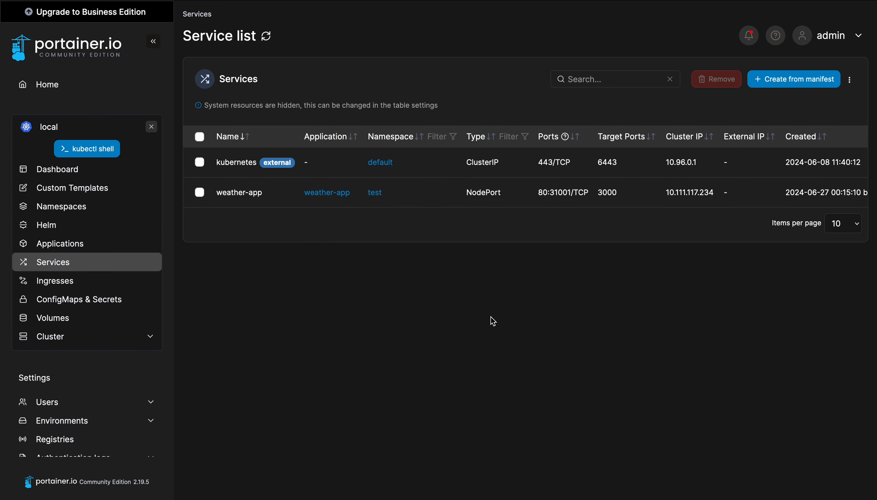
click(748, 47)
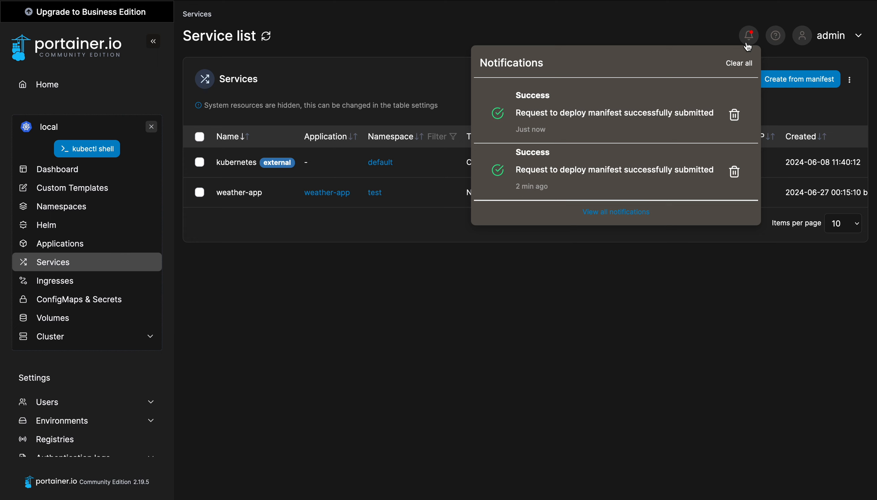
click(562, 379)
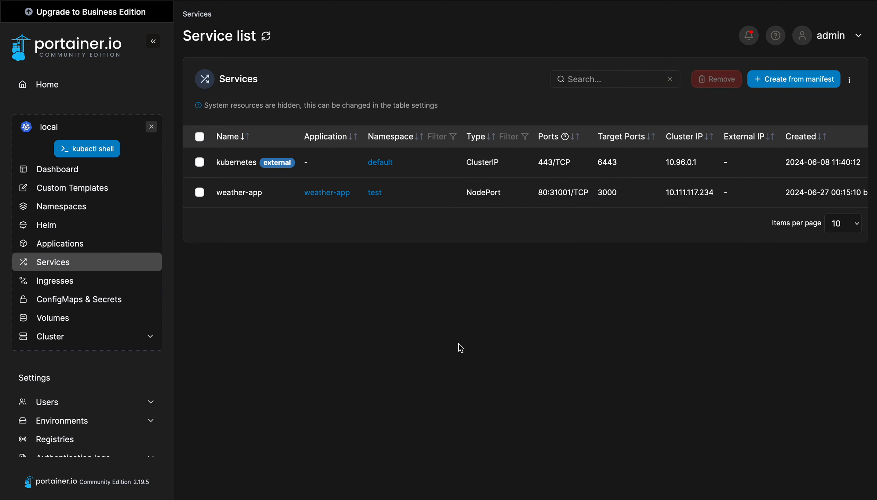
click(750, 34)
click(253, 380)
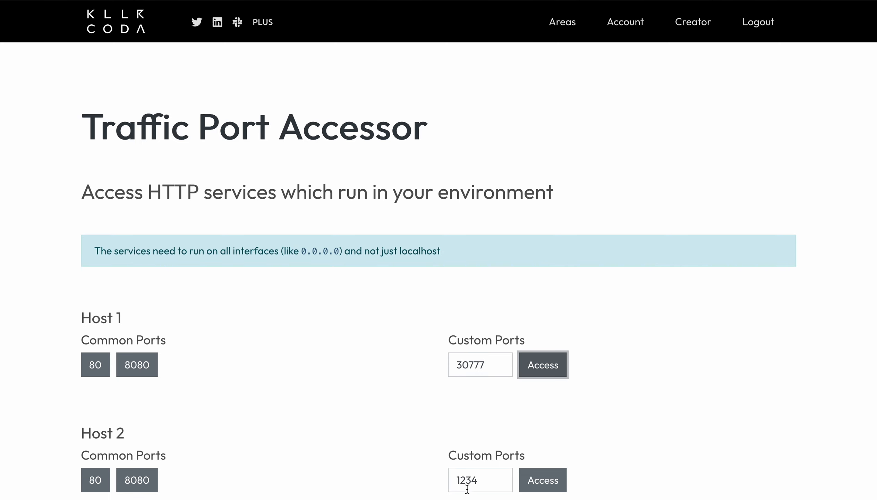
Access Host 2 on custom port 31001 to load the weather app
drag(481, 483, 407, 482)
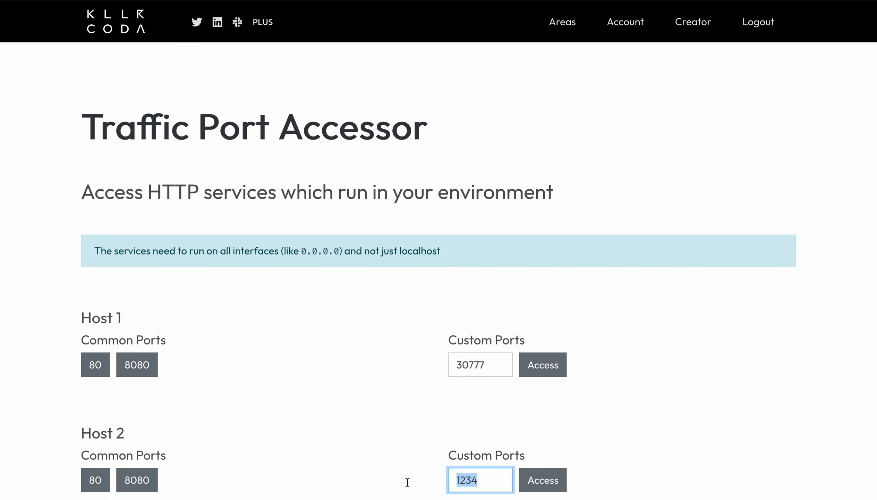
text(31001)
click(543, 484)
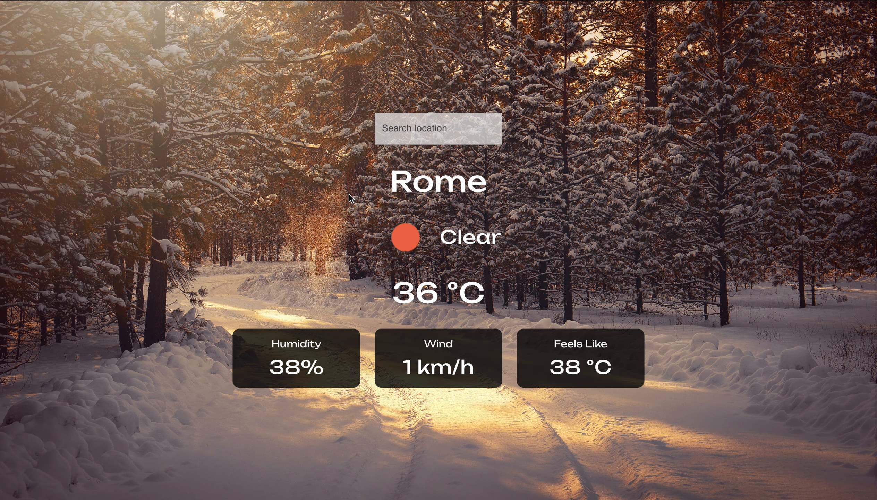
Search the weather app for London, then for New York
click(407, 129)
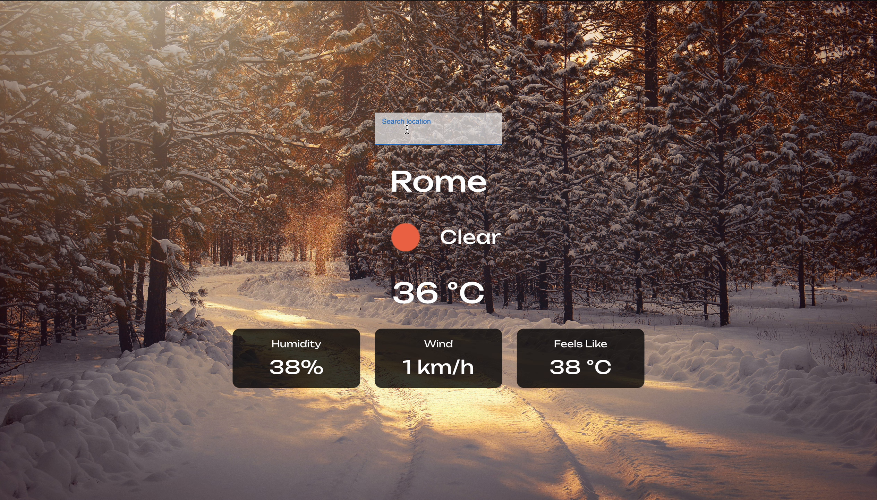
text(londom)
key(Return)
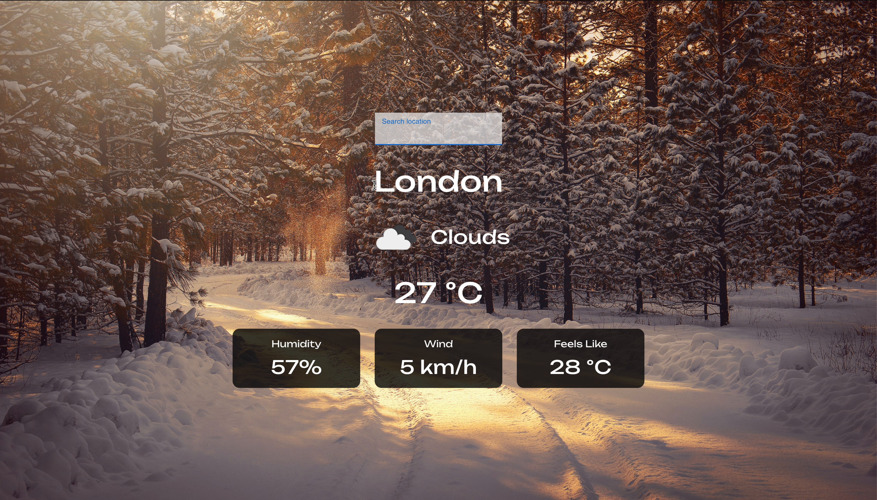
text(new york)
key(Return)
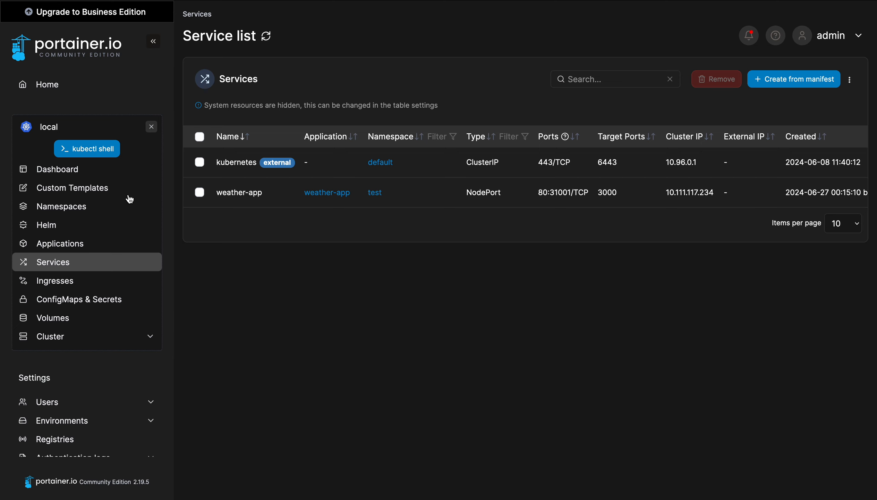
click(93, 153)
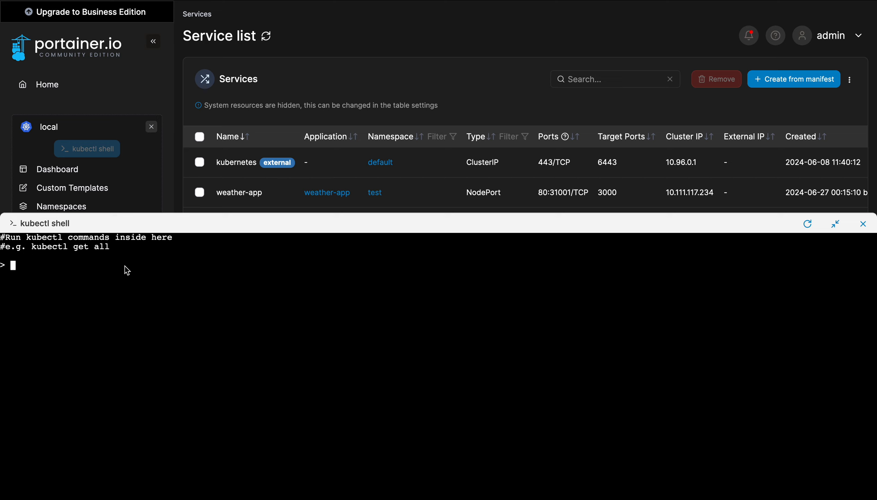
text(kubectl get ns)
key(Return)
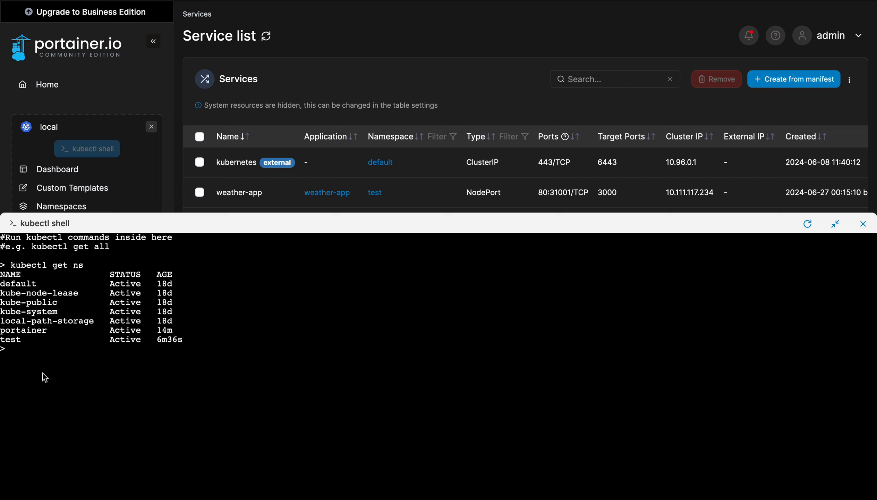
text(clear)
key(Return)
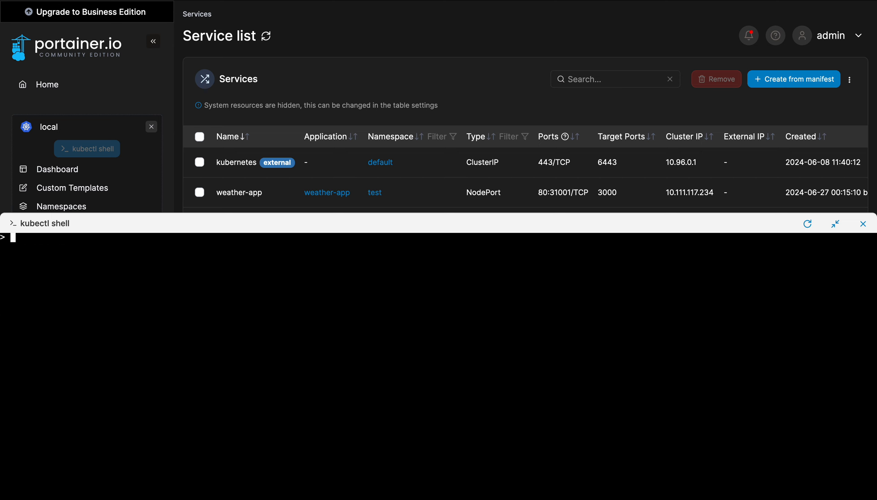
click(864, 226)
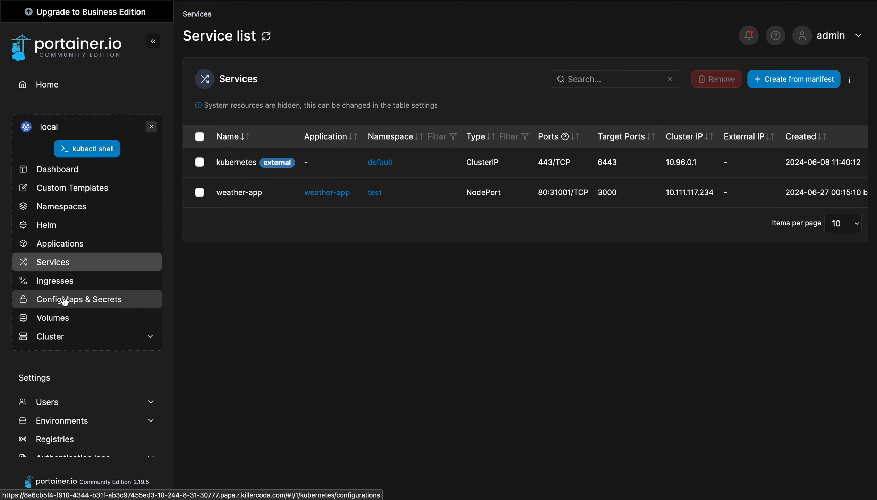
Browse ConfigMaps & Secrets, then the Volumes list, which shows no volumes available
click(82, 302)
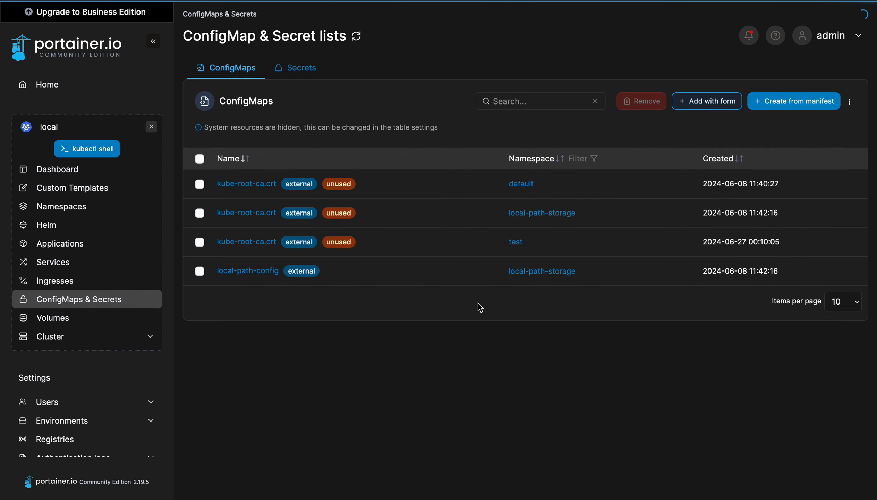
click(47, 319)
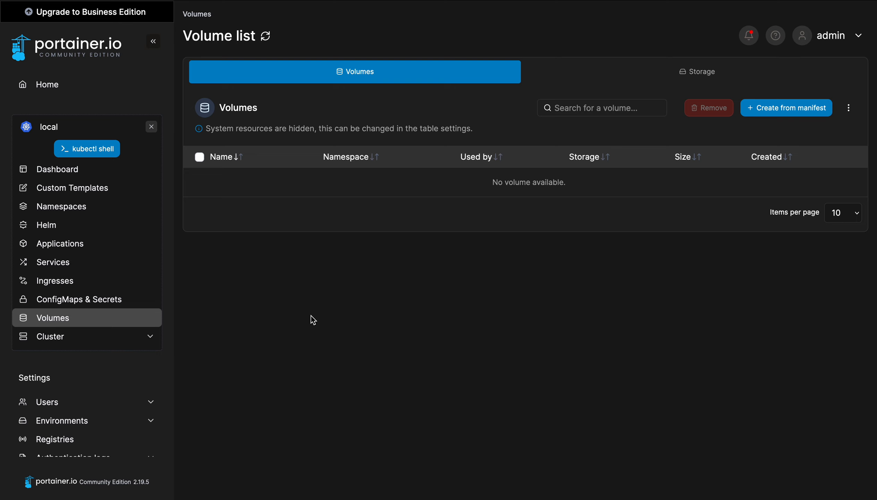
scroll(72, 368, down, 2)
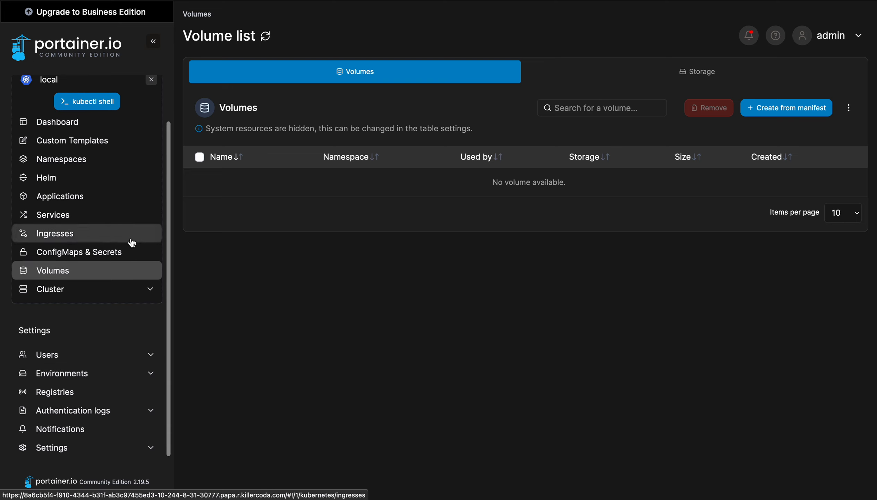
scroll(89, 257, up, 2)
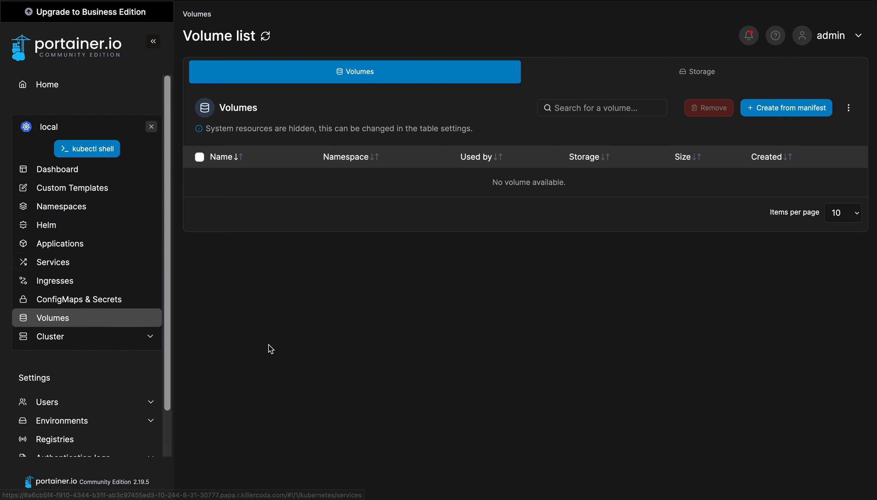
In Users, enter a new username with a matching password and confirmation, leaving Administrator off
click(59, 403)
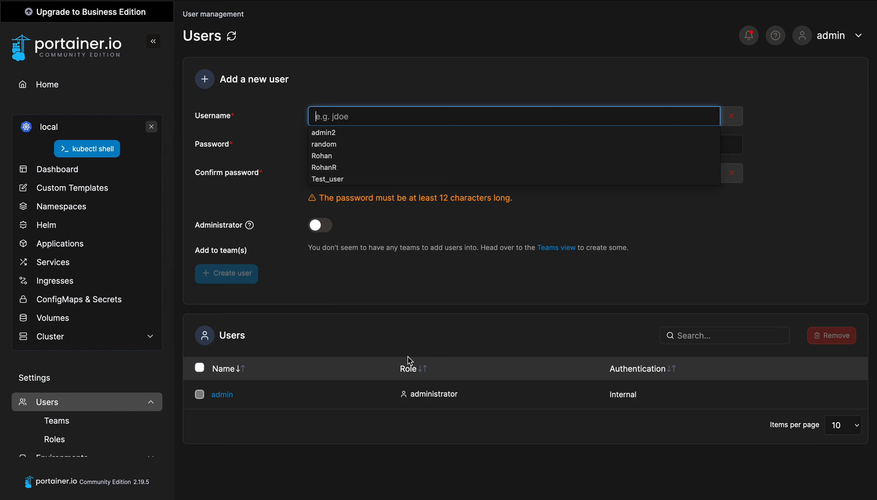
click(280, 102)
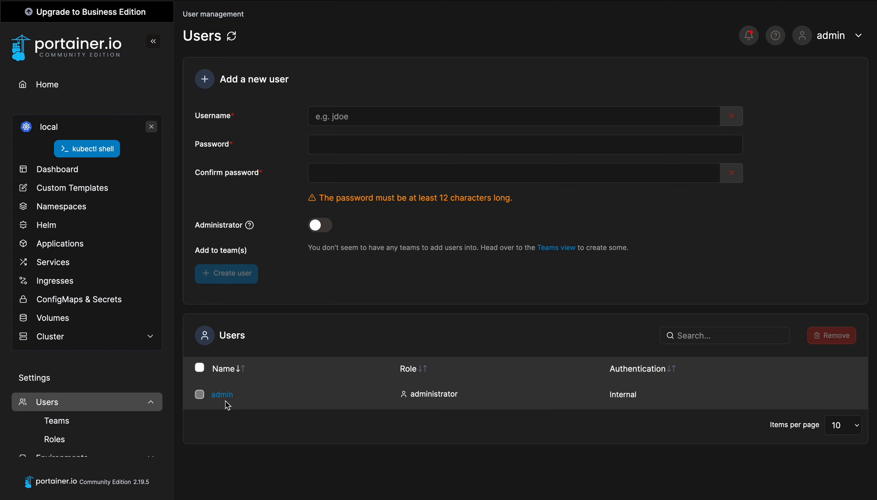
click(344, 116)
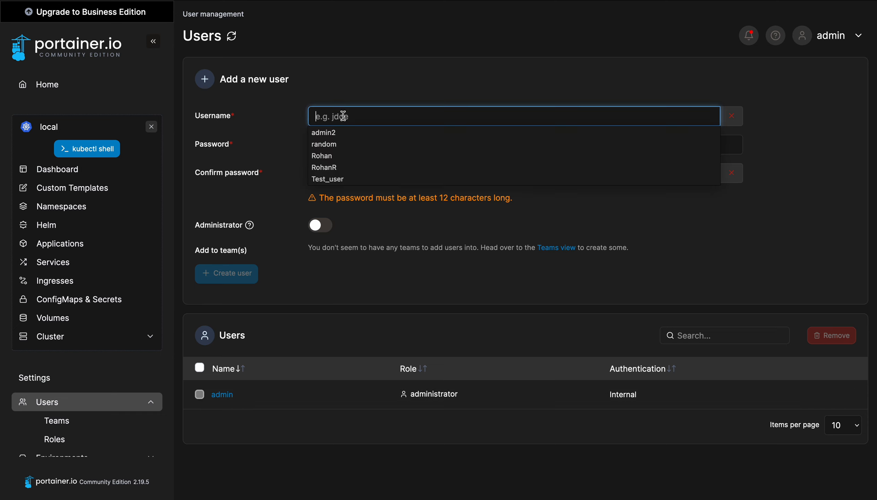
text(John_)
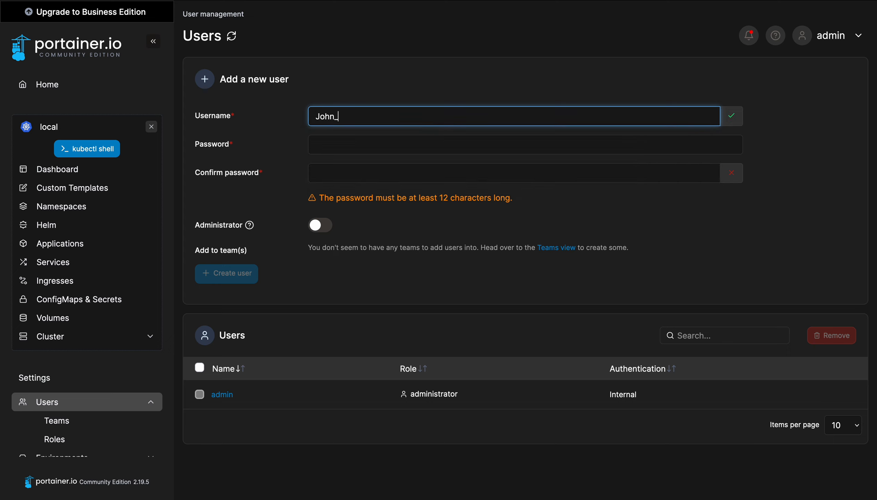
text(doe)
click(350, 146)
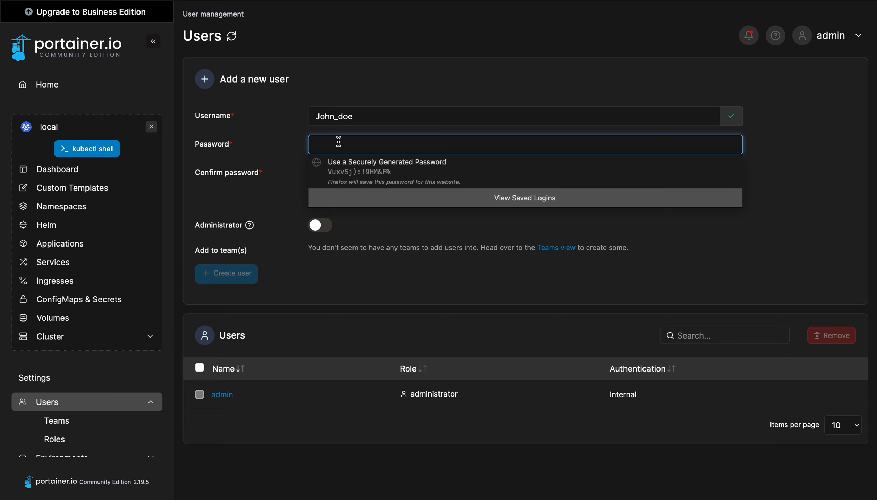
text(•••••••)
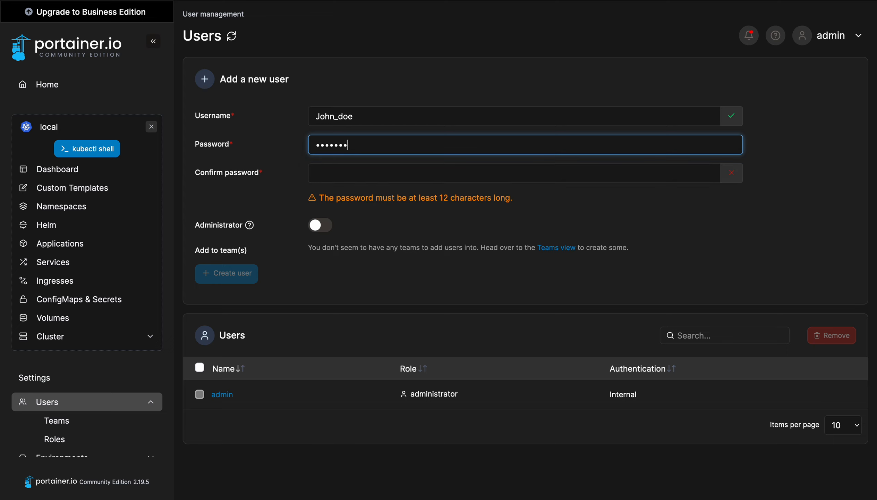
text(••••••••)
click(351, 165)
text(••••)
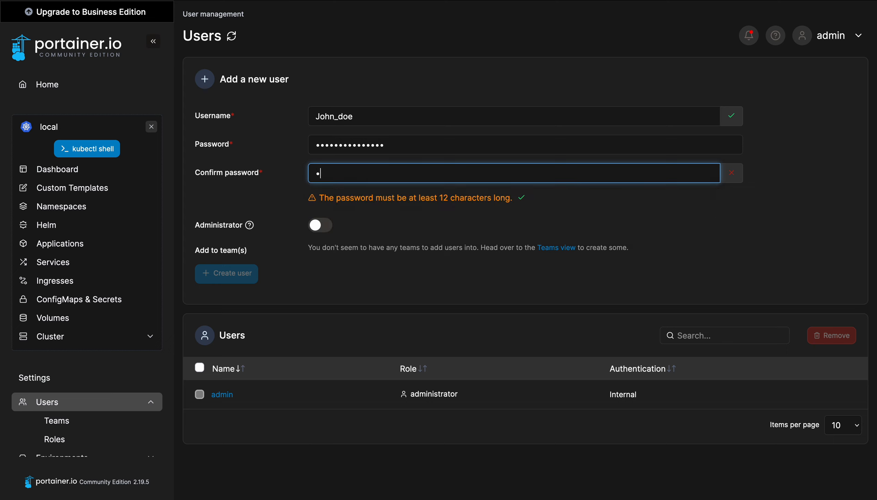
text(•••••••••••)
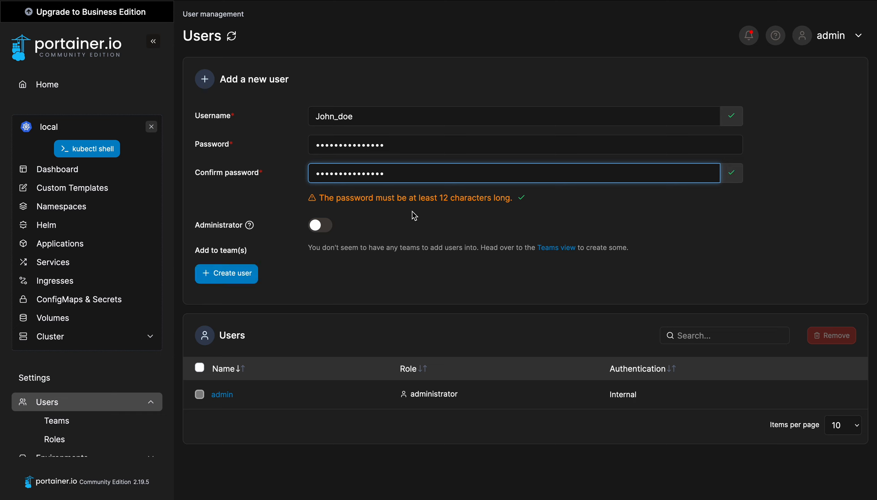
click(415, 216)
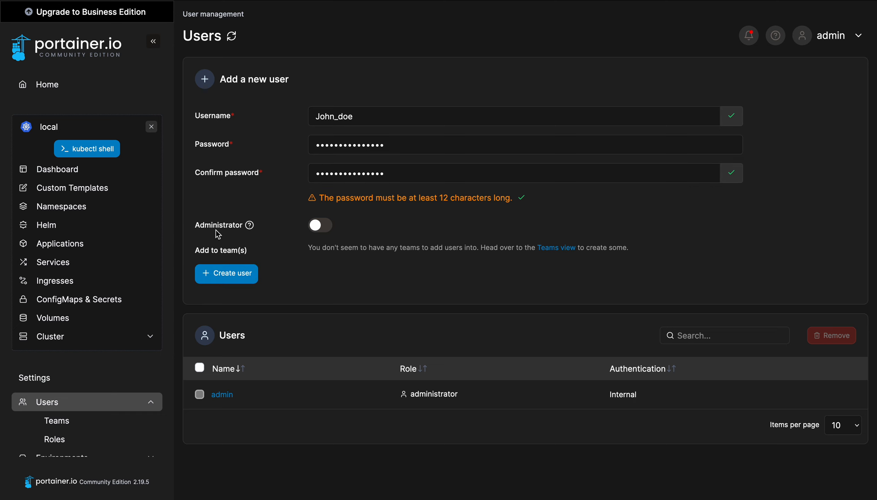
mouse_move(250, 226)
Create a new team named dev-team
click(70, 423)
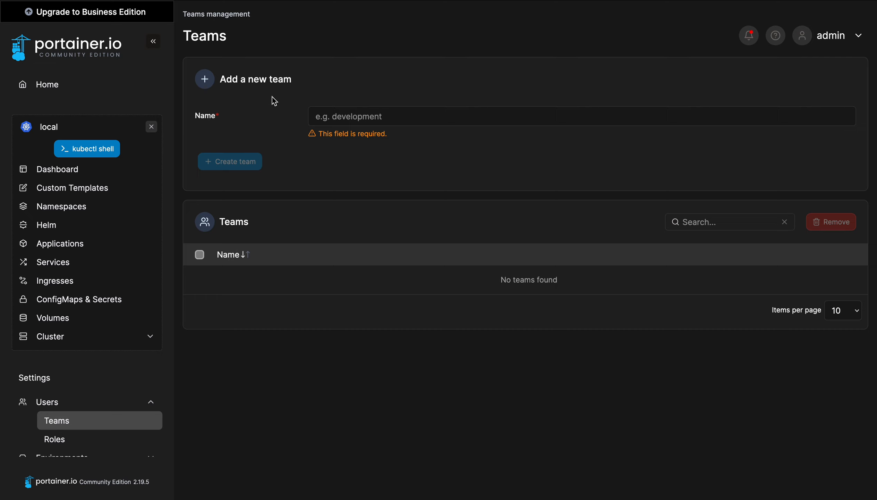
click(334, 117)
text(dev)
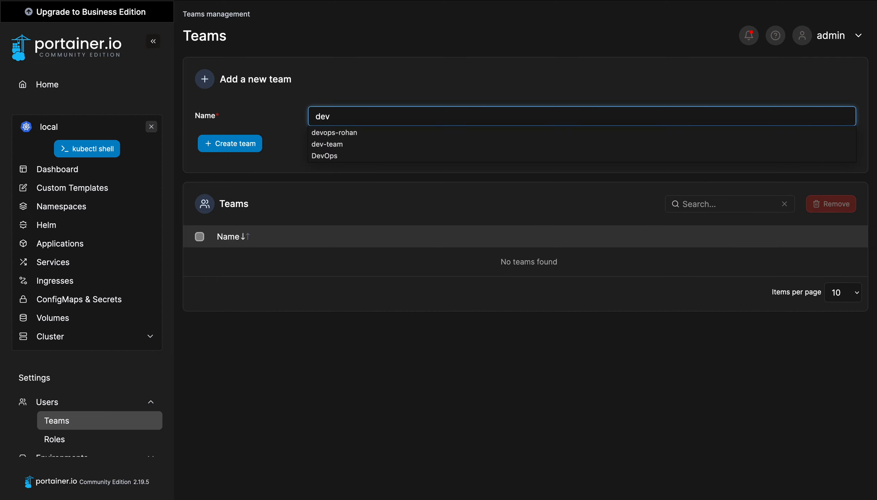
click(329, 145)
click(318, 158)
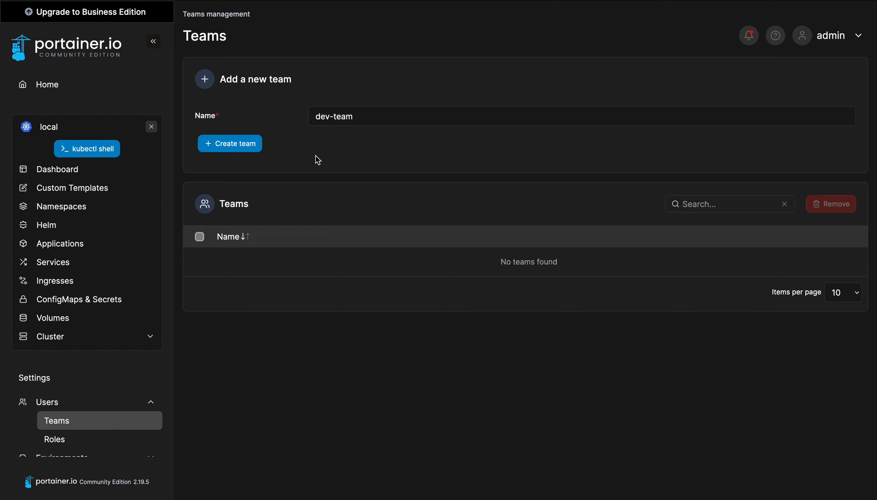
click(220, 146)
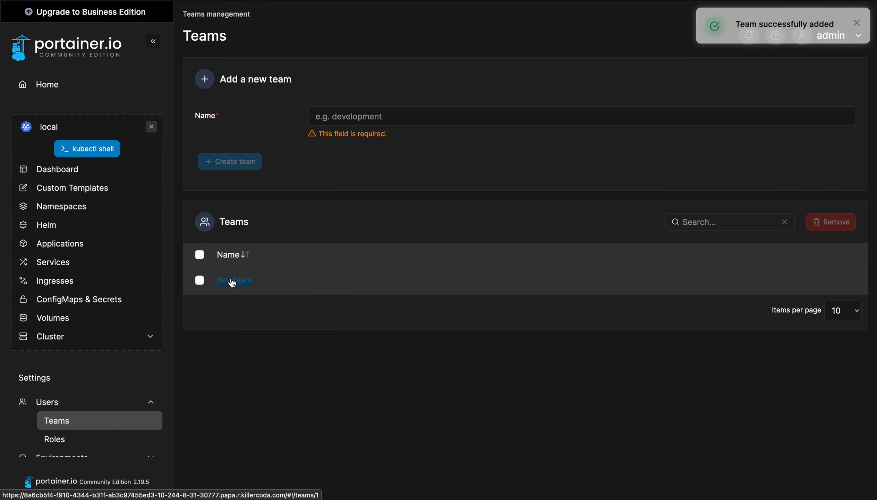
Check the notifications, then open dev-team's details
click(746, 35)
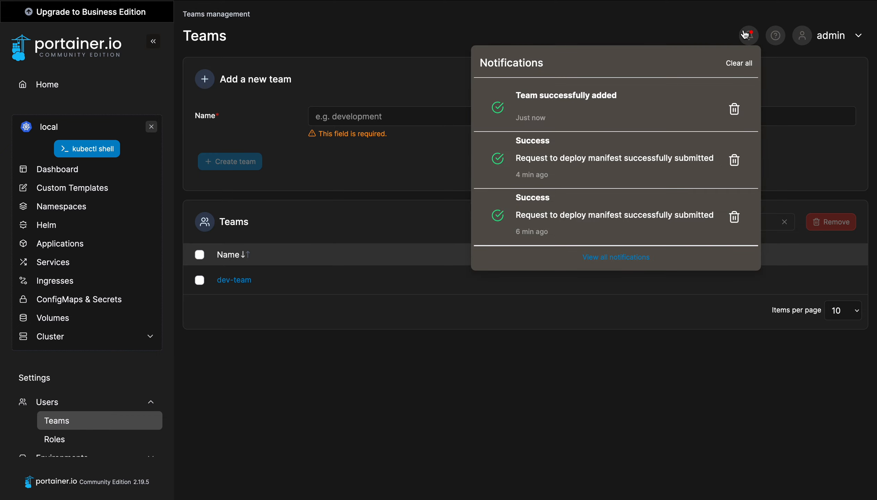
click(689, 31)
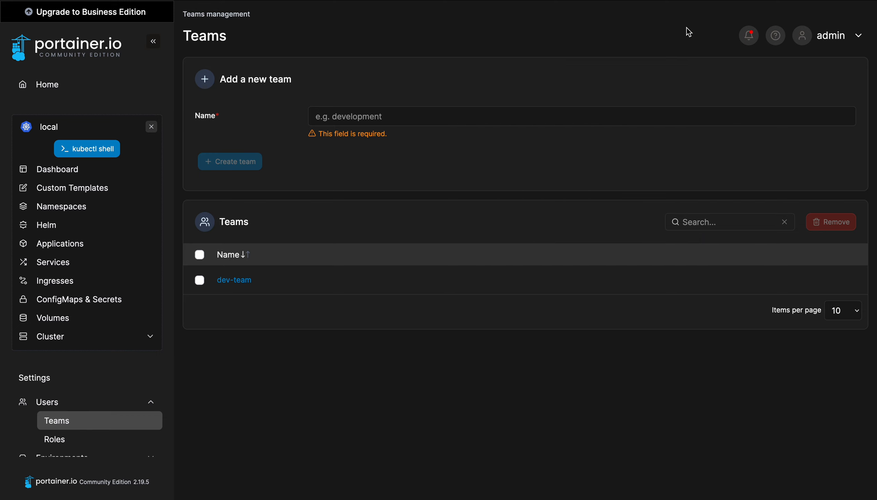
click(233, 280)
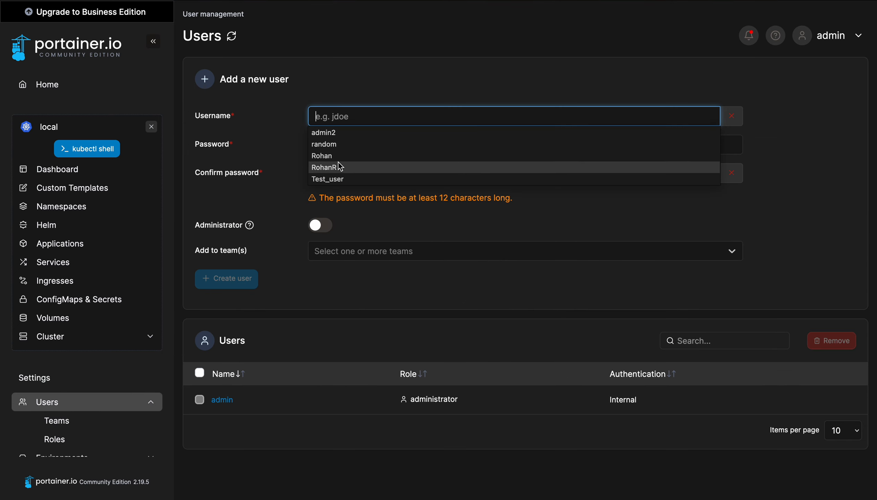
Create the standard user account with its username and confirmed password, dismissing Firefox's save-login prompt
text(John_doe)
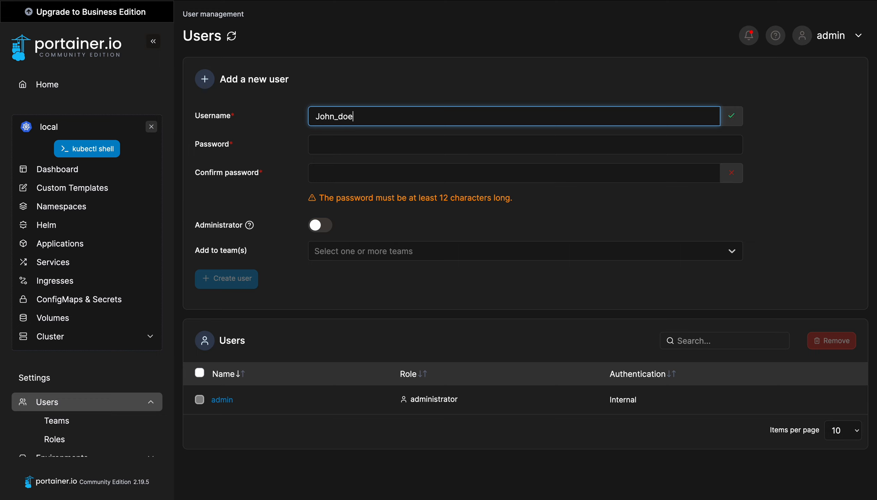
click(337, 145)
text(pa)
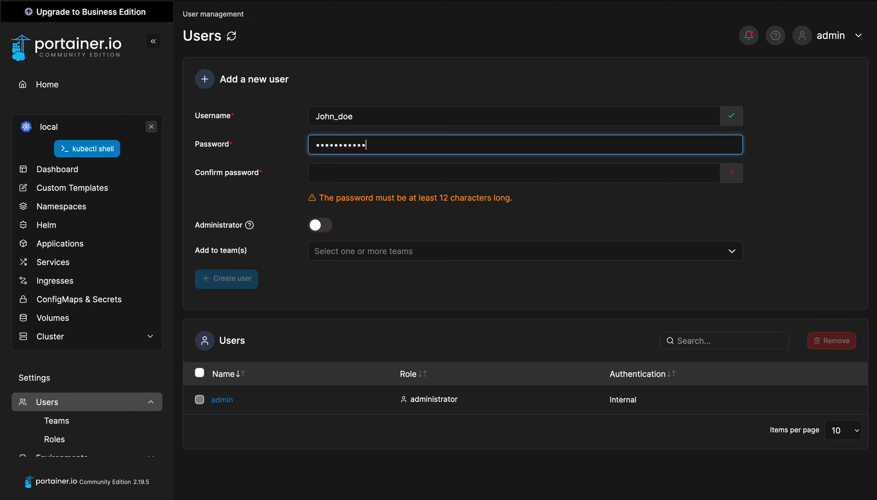
click(348, 174)
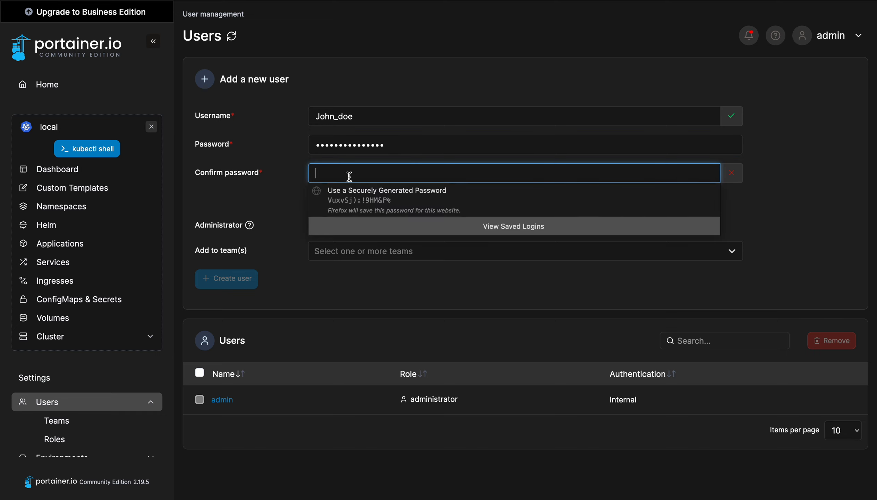
text(pas)
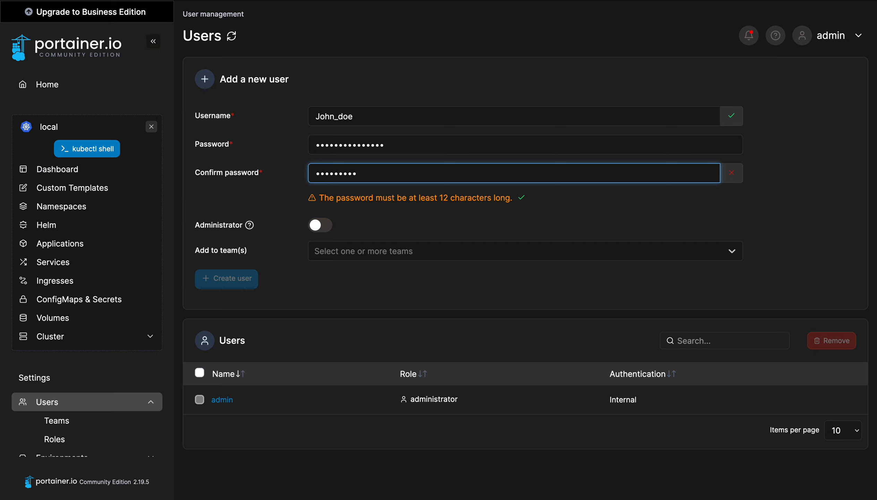
text(••••••••••••)
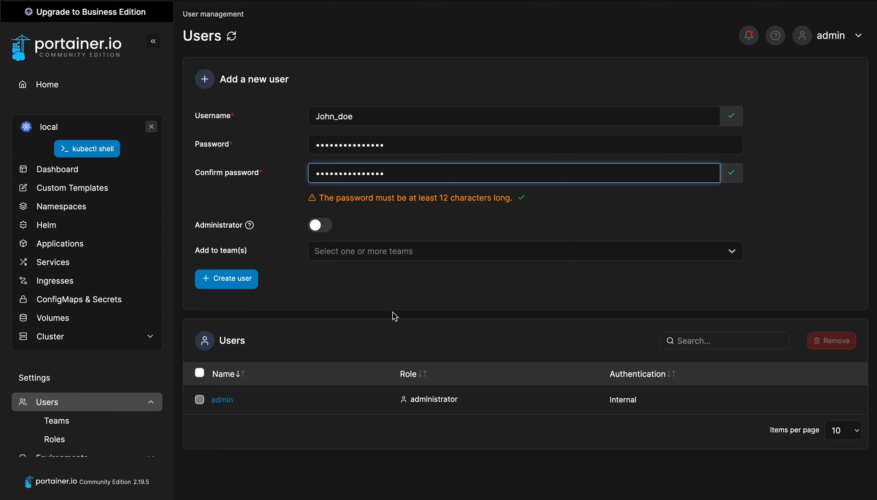
click(393, 312)
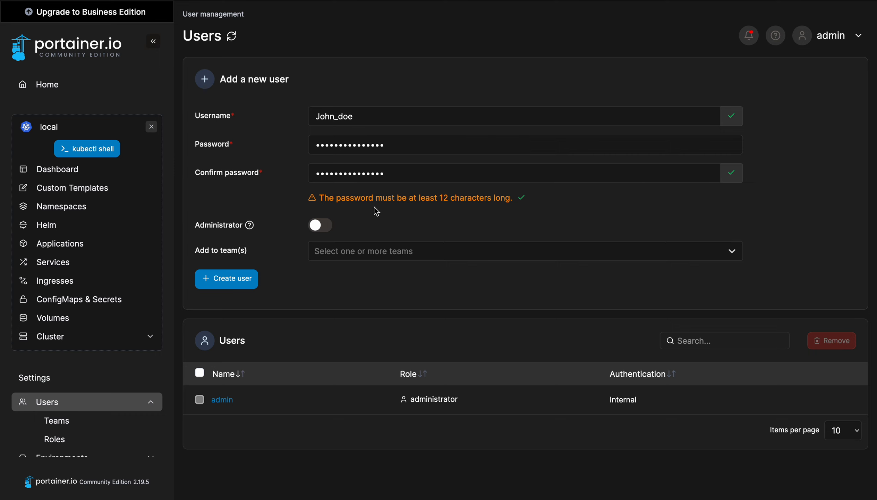
click(223, 283)
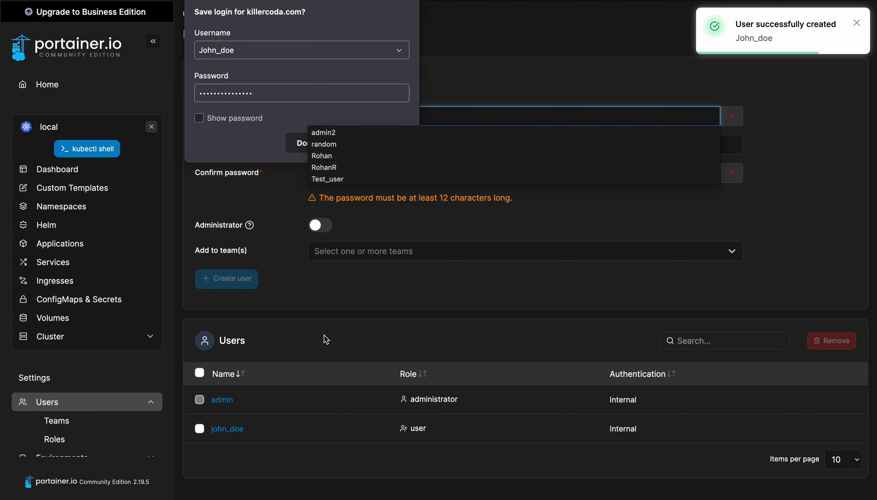
click(344, 317)
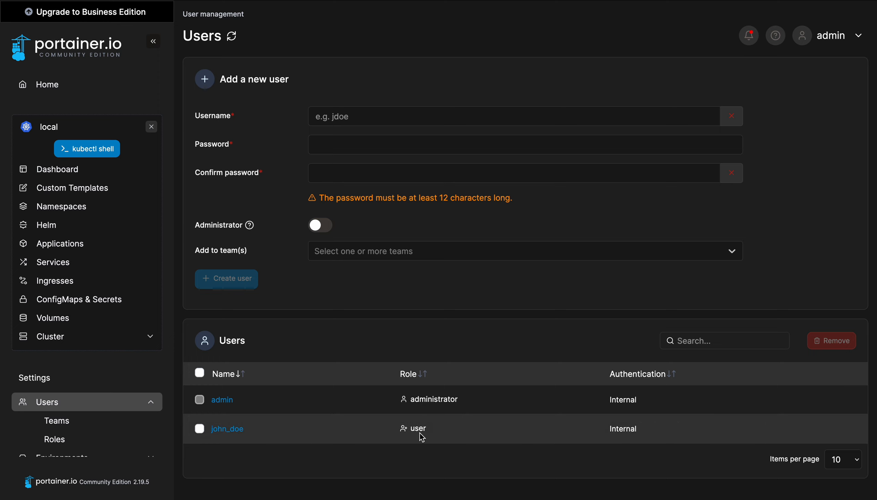
Add the newly created user to dev-team as its only member
scroll(74, 432, down, 3)
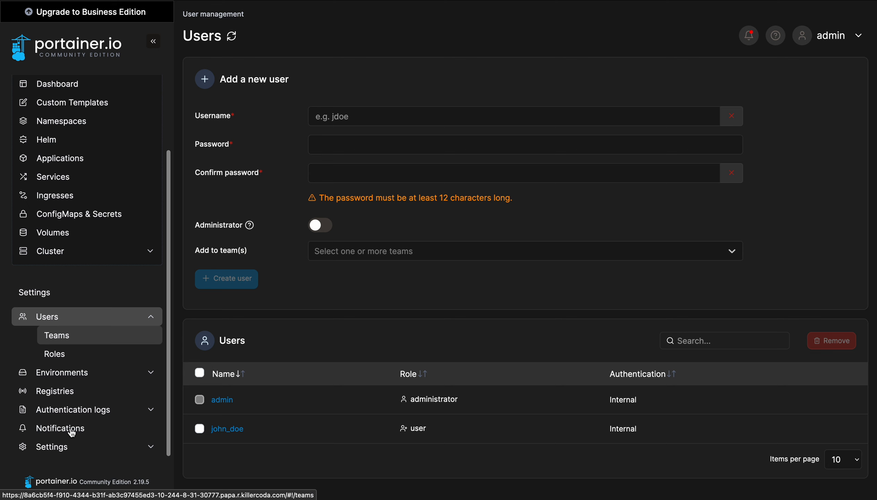
click(69, 343)
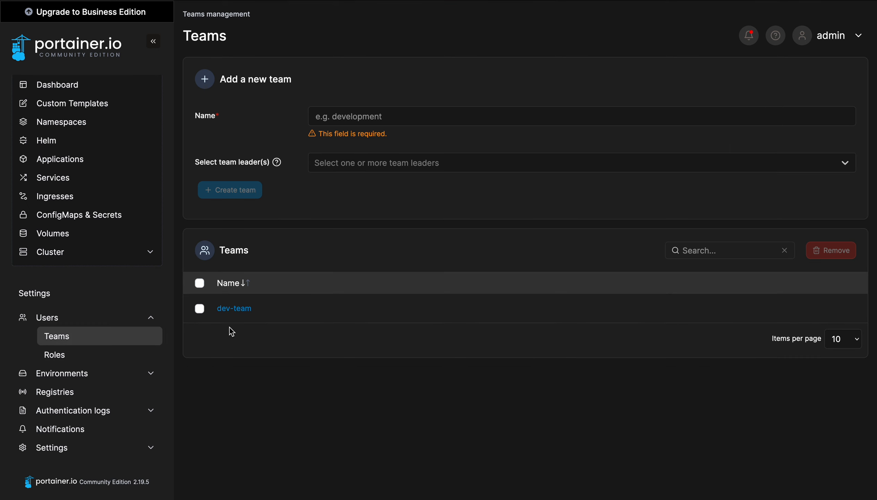
click(244, 308)
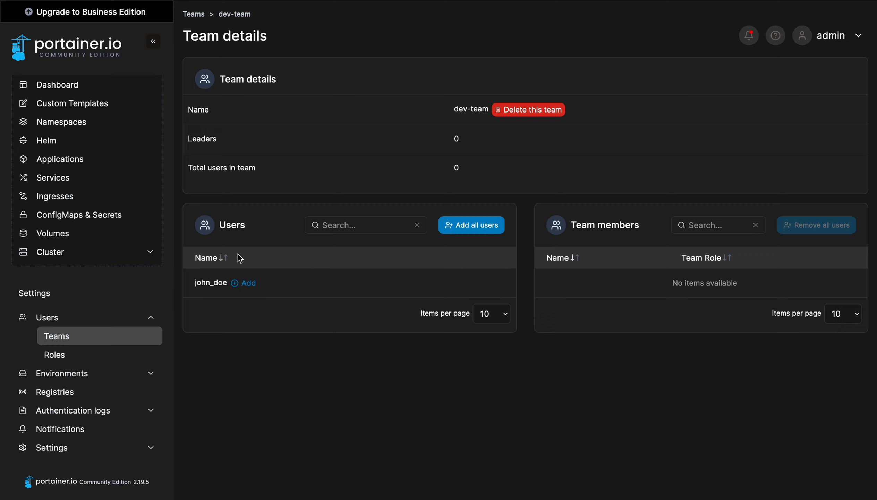
click(248, 284)
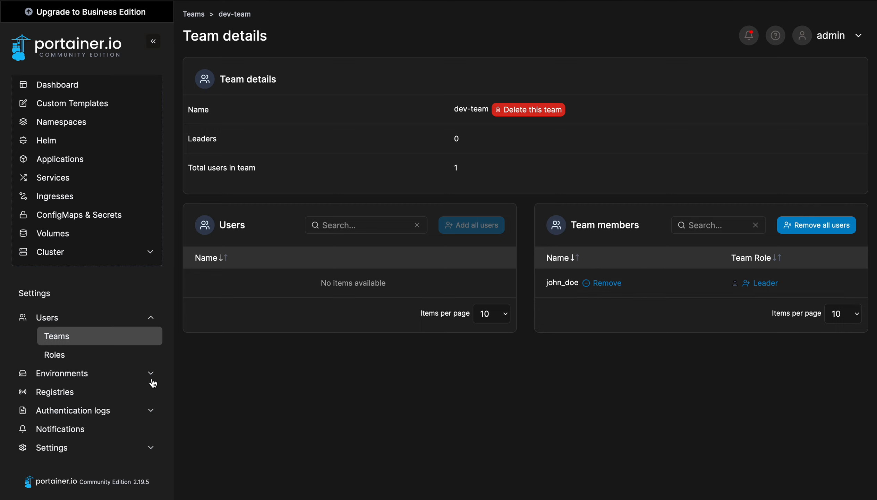
Open the Roles page and review its five roles, with Standard user as default
click(73, 355)
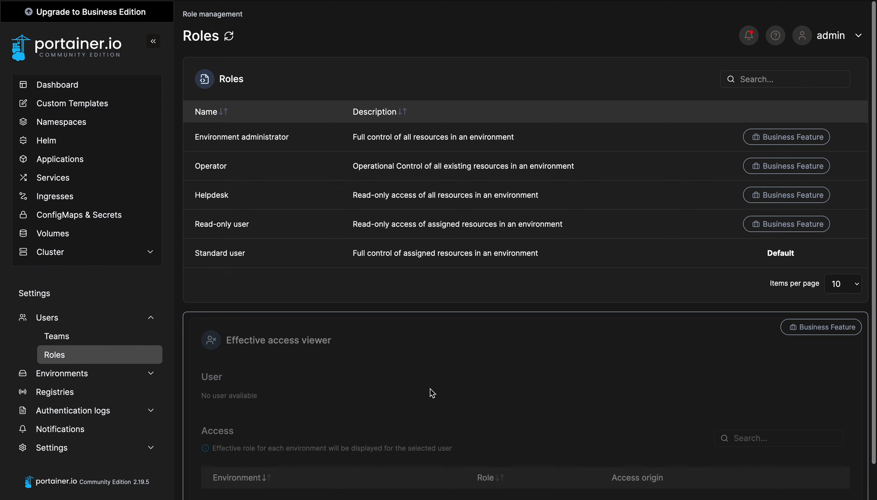
scroll(431, 390, down, 1)
scroll(431, 389, up, 1)
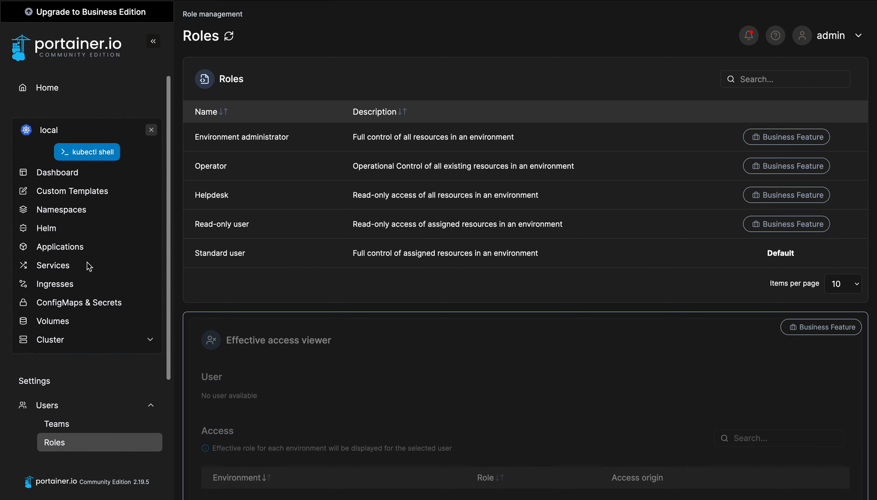
click(857, 35)
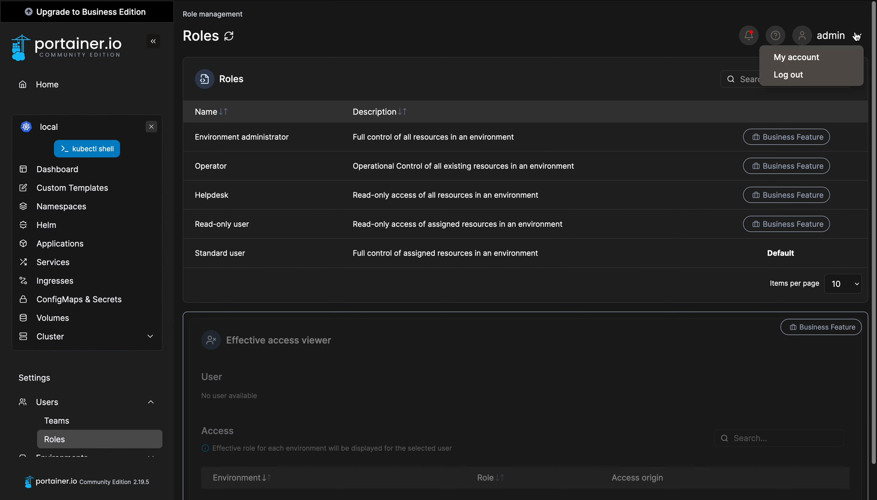
Log out of admin and sign in with the new user's username and password
click(812, 80)
click(305, 253)
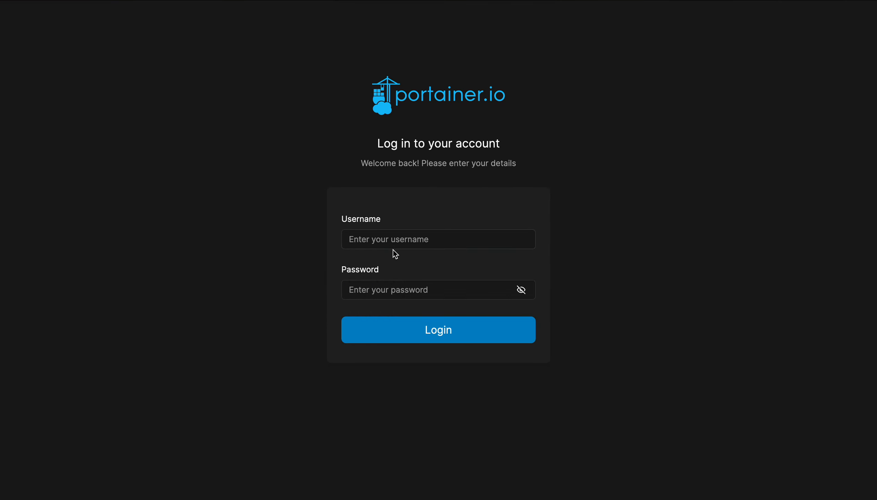
click(383, 238)
text(John)
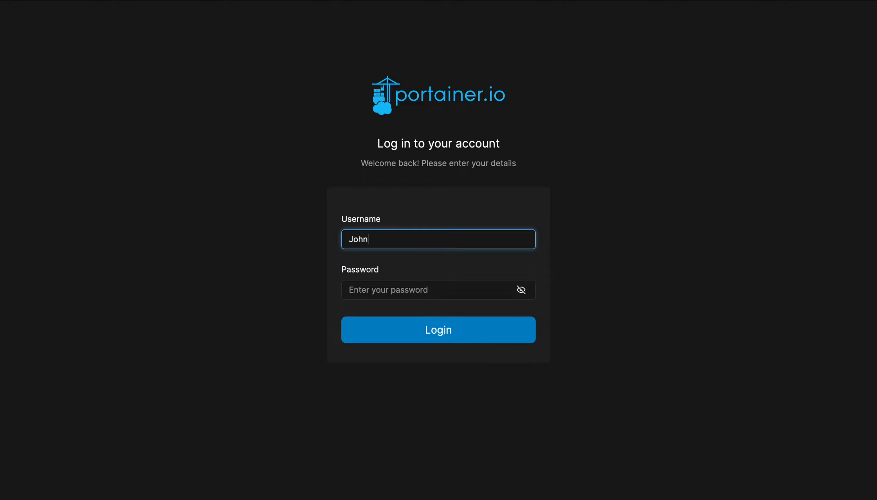
text(_doe)
click(390, 290)
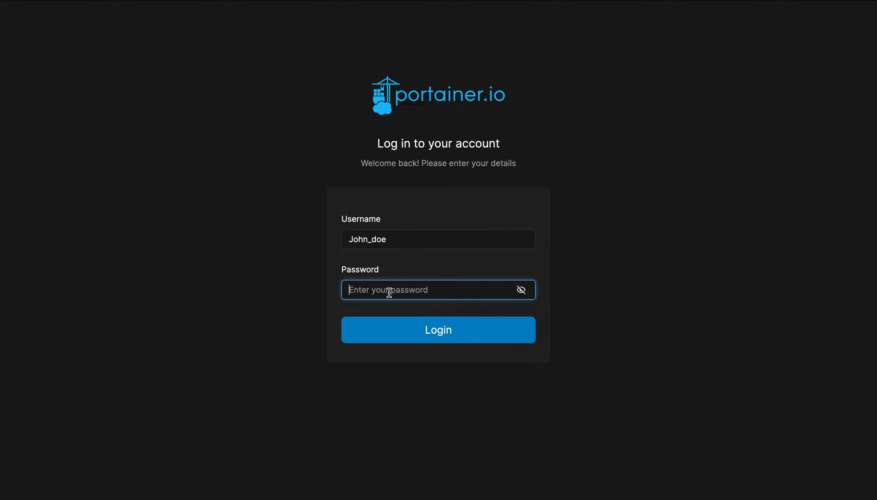
text(•)
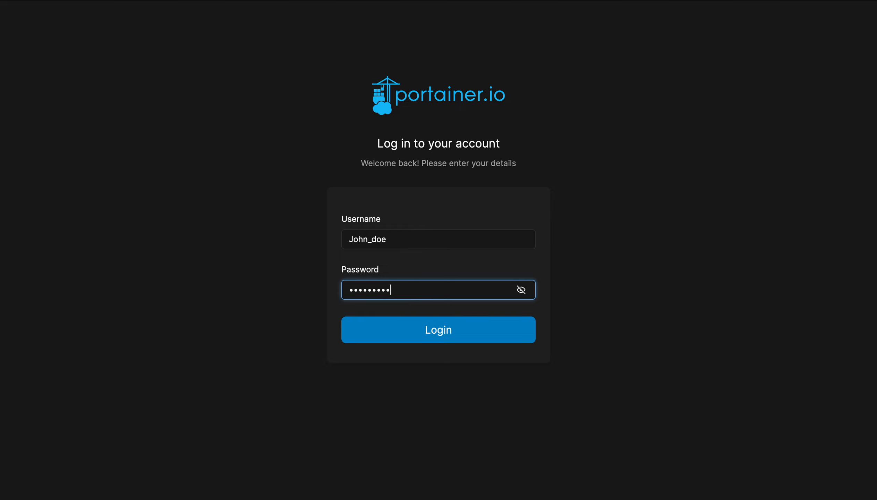
text(••••••••••••••)
click(442, 336)
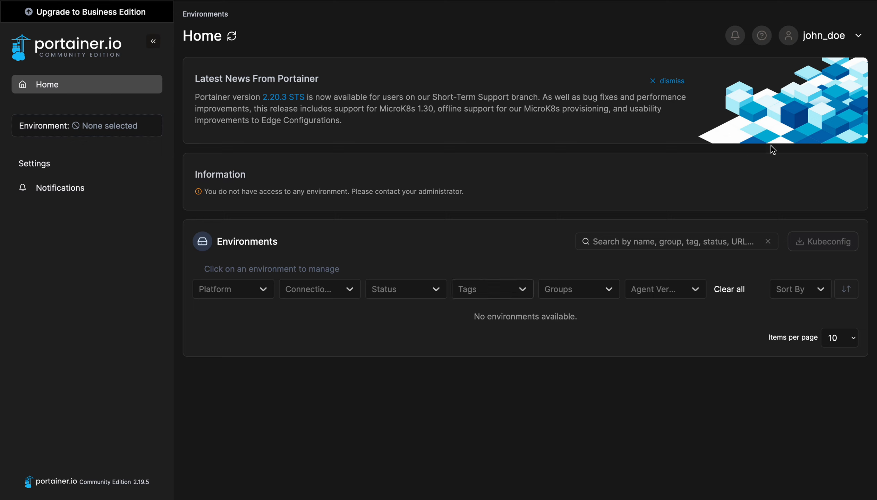
Dismiss the Latest News From Portainer panel on the new user's Home page
click(833, 39)
click(625, 42)
click(654, 84)
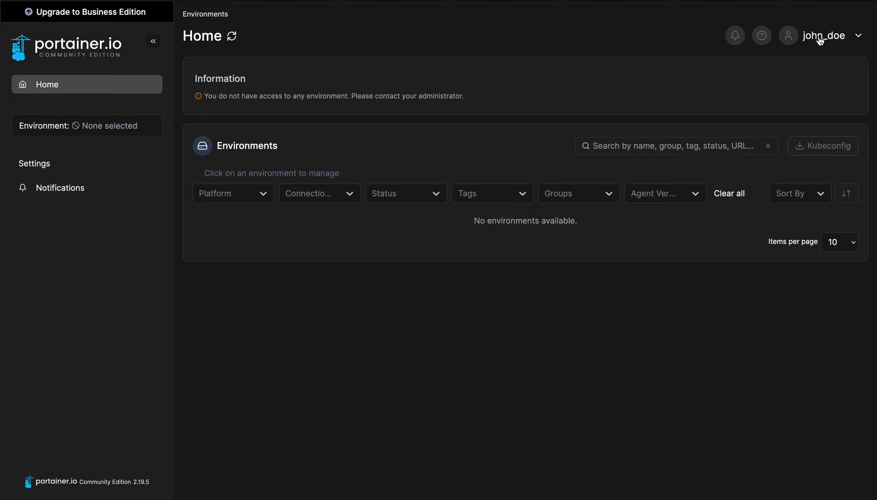
click(832, 39)
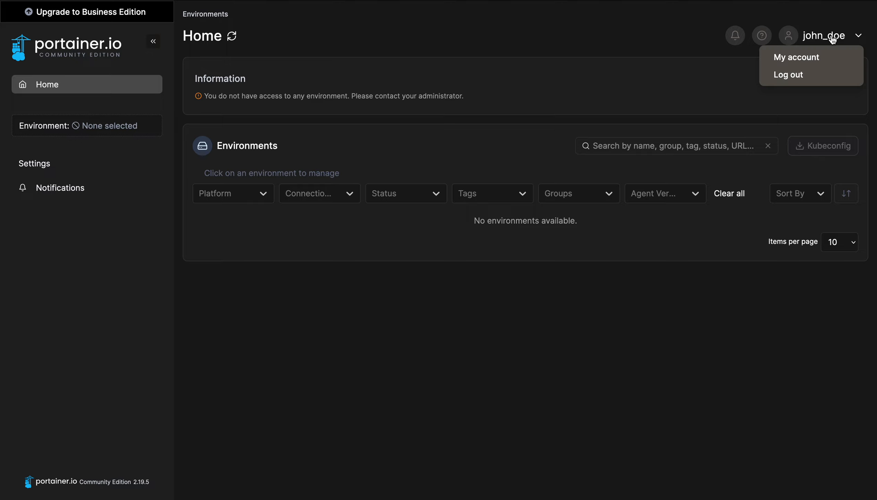
Sign back in as admin and connect to the local environment dashboard
click(798, 80)
text(ad)
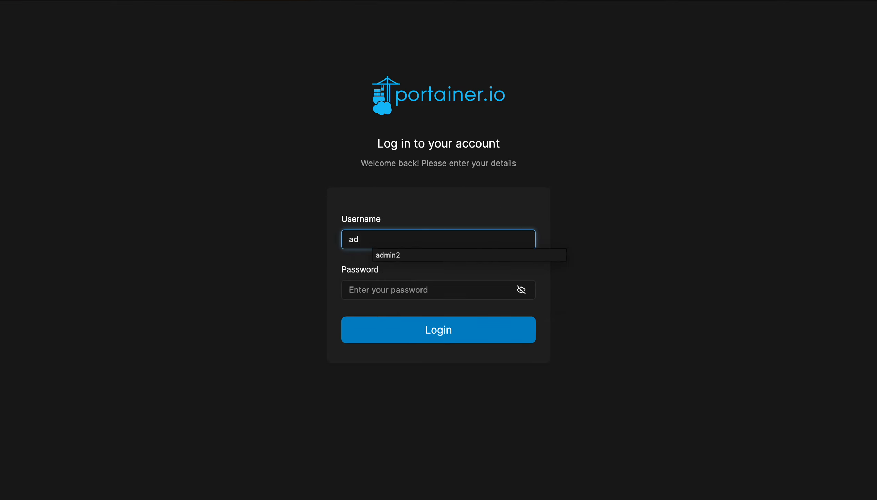
text(min)
click(357, 289)
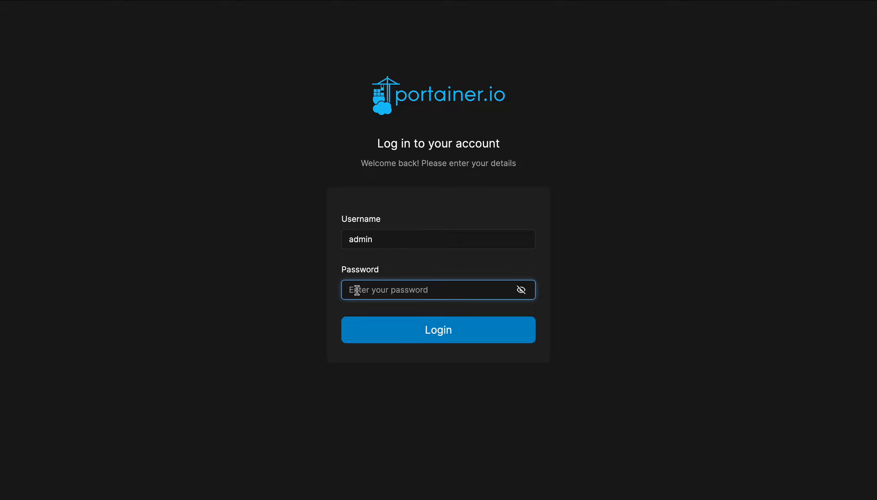
text(•••••)
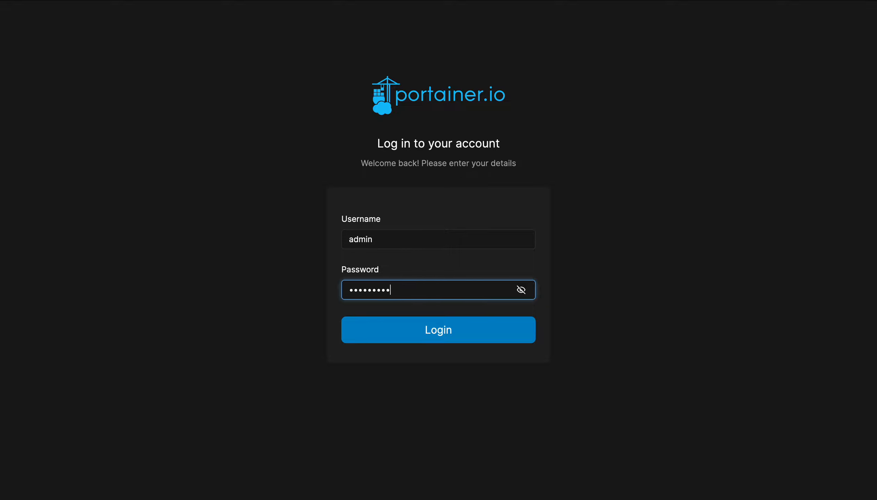
key(BackSpace)
key(BackSpace)
text(••)
click(372, 331)
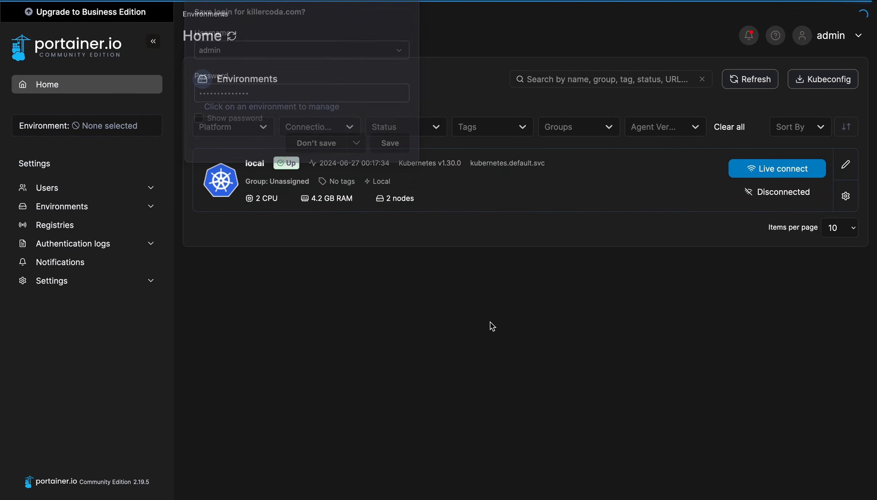
click(758, 168)
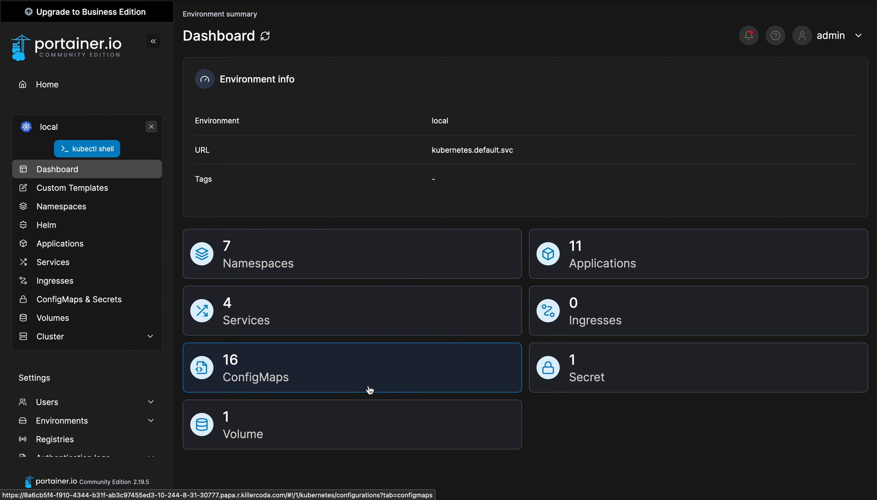
scroll(70, 339, down, 2)
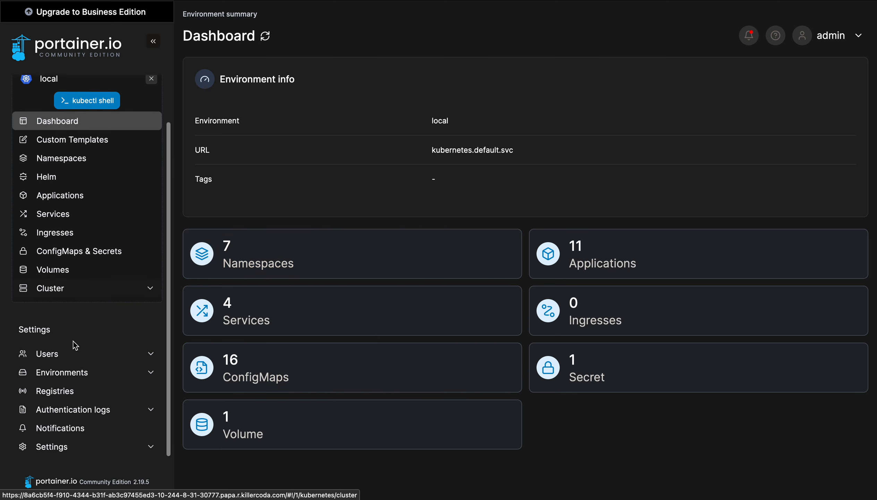
Grant the new user administrator rights in user management and return to the dashboard
click(48, 357)
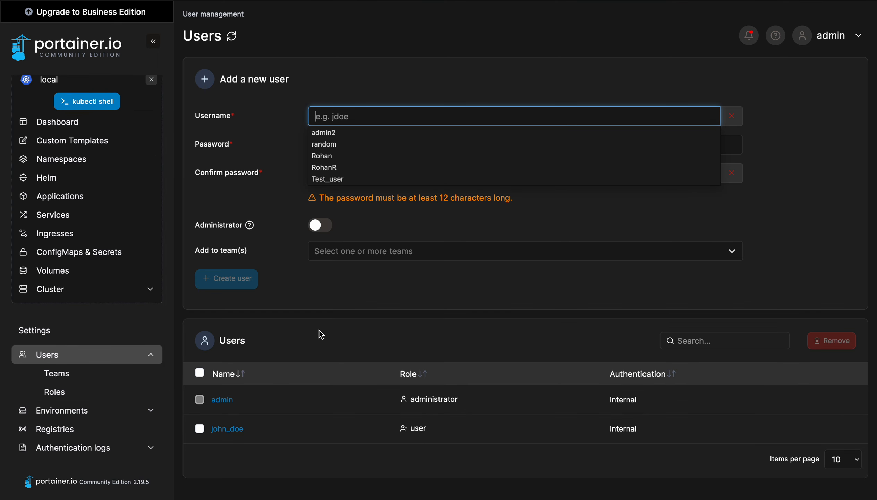
click(224, 429)
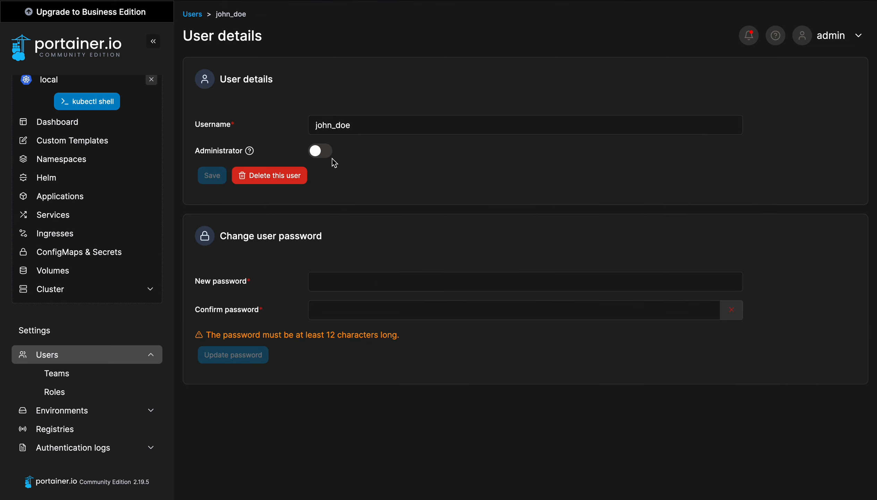
click(323, 150)
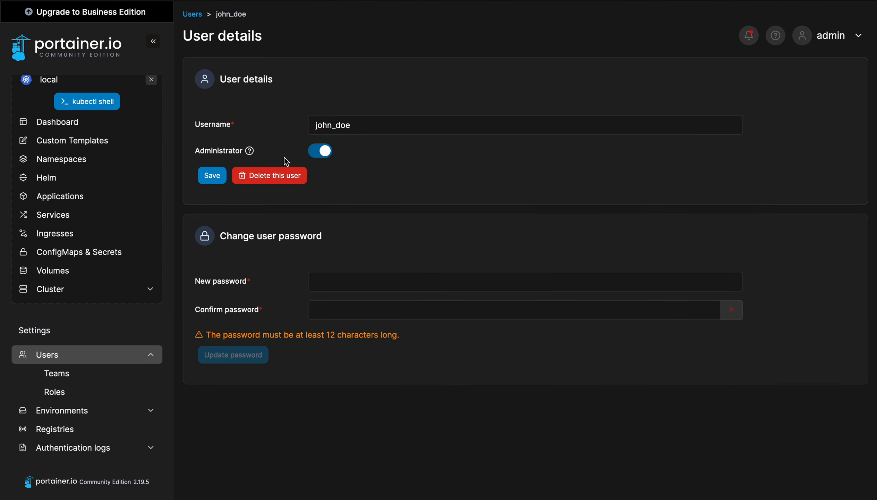
click(211, 177)
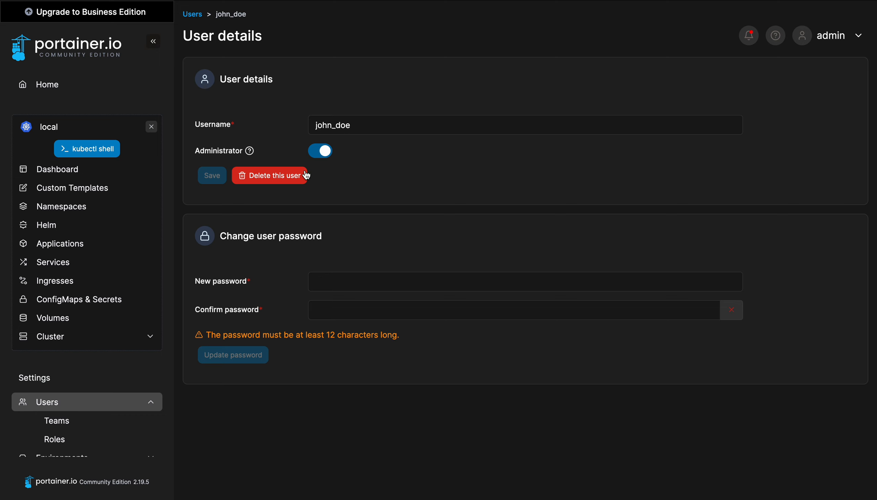
click(73, 177)
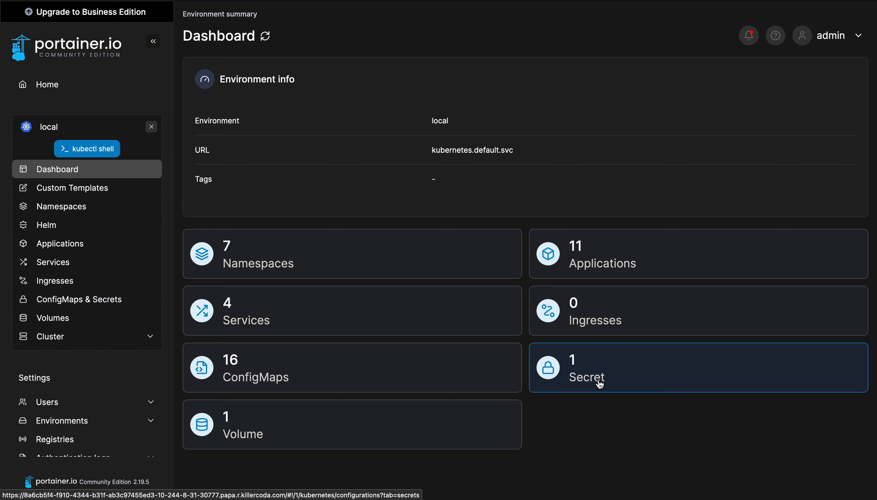
click(840, 40)
Log out of admin and sign in as the newly promoted user
click(797, 80)
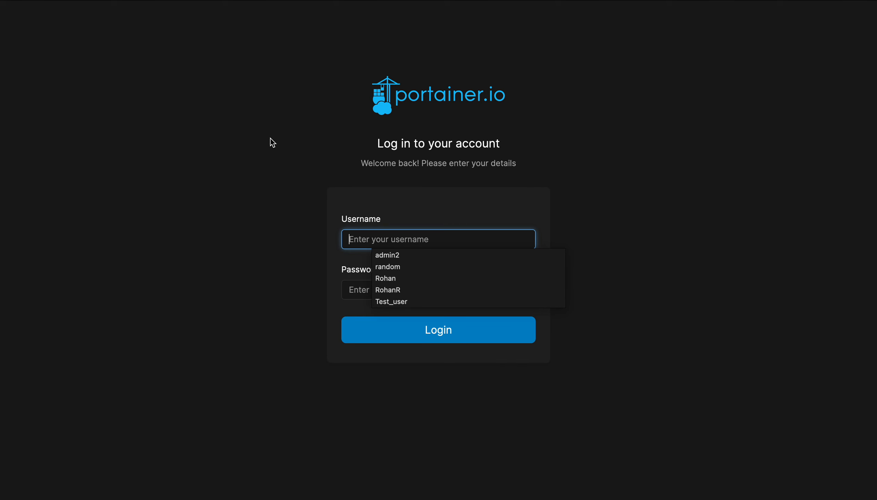
text(John_doe)
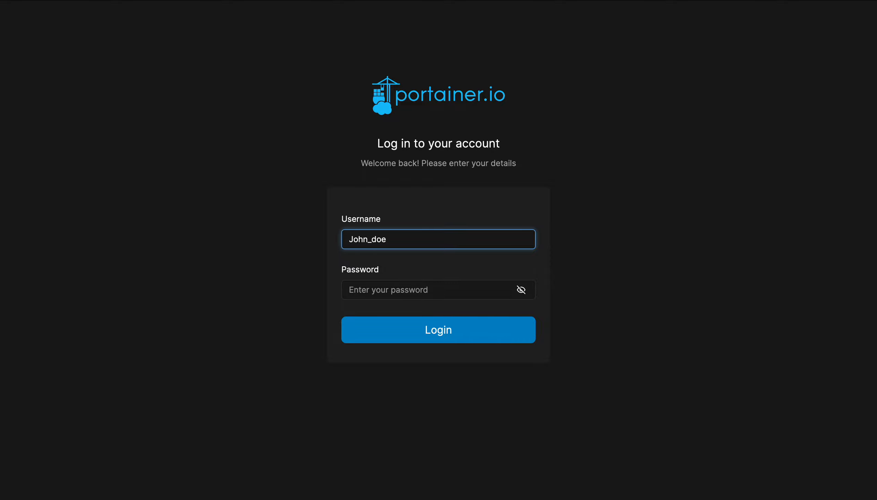
click(376, 291)
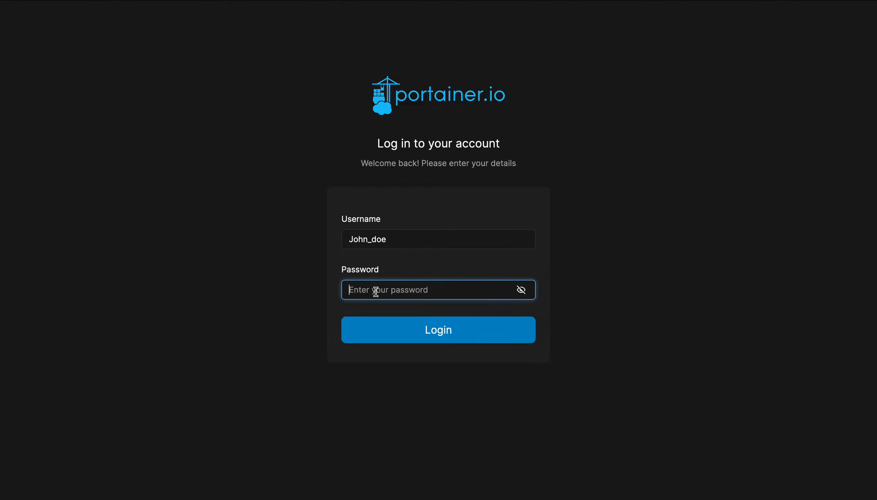
text(••)
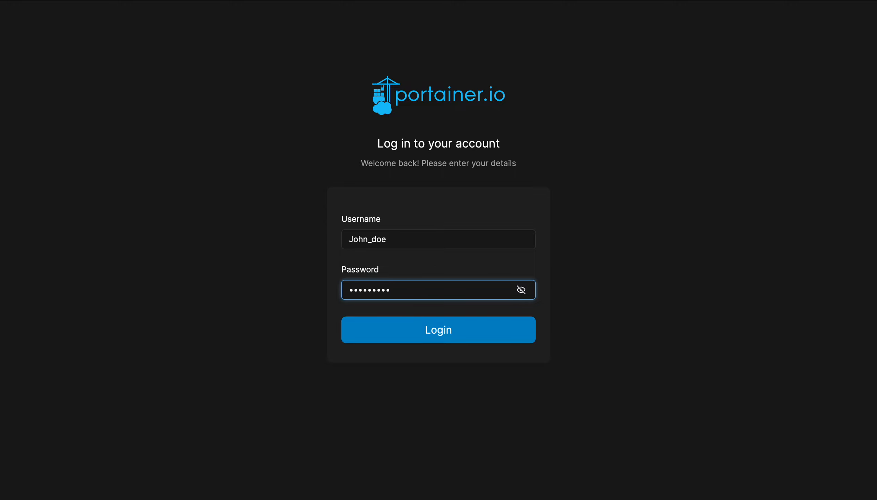
click(407, 329)
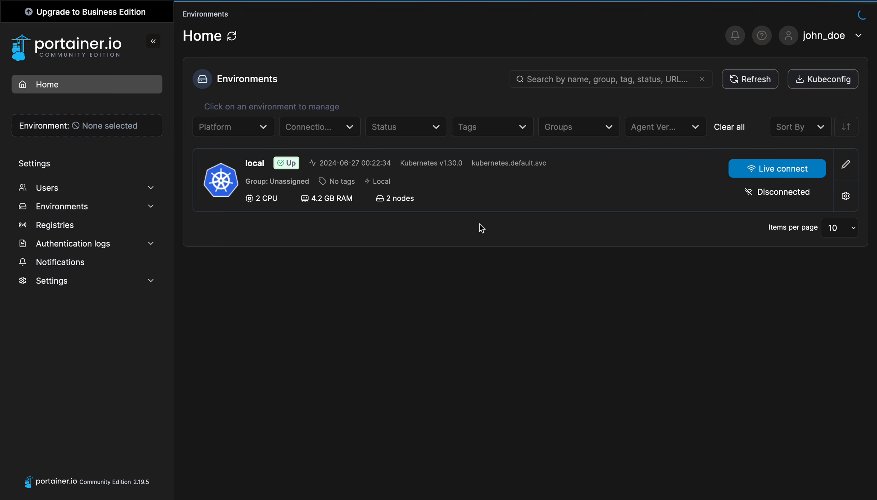
Connect to the local Kubernetes environment and browse its dashboard
click(775, 169)
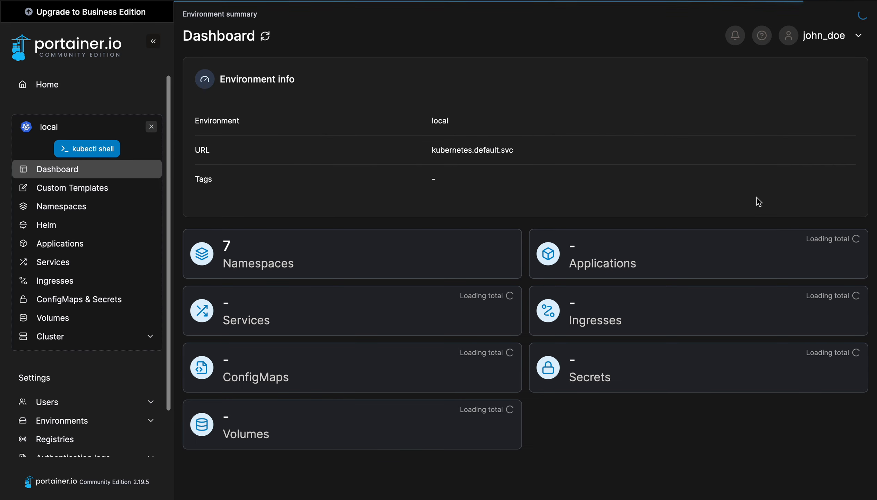
click(831, 36)
click(452, 58)
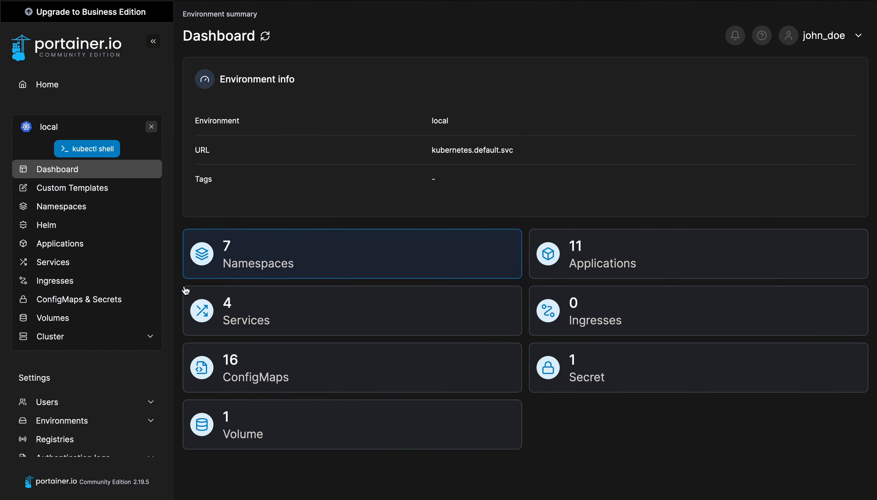
scroll(86, 292, down, 2)
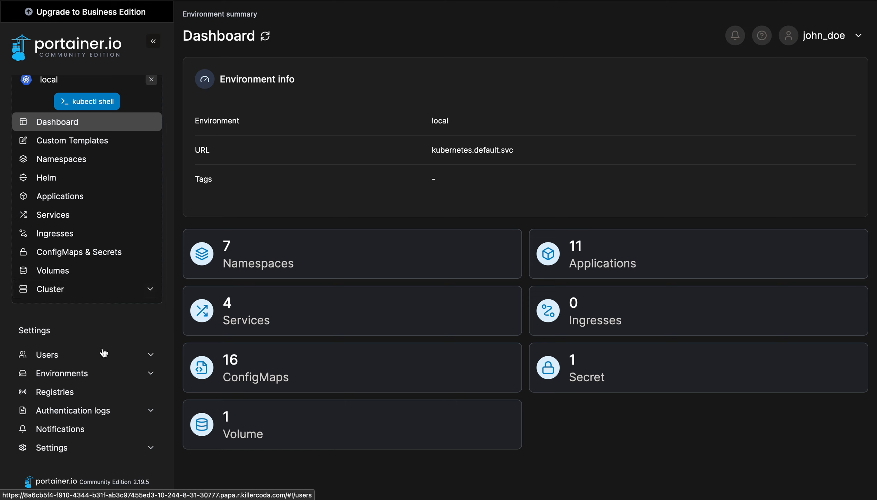
scroll(87, 375, down, 1)
scroll(87, 374, up, 2)
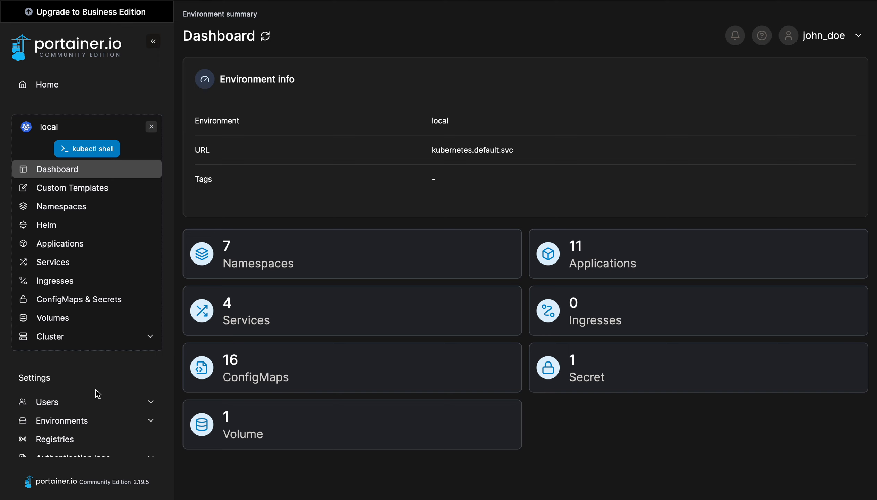
scroll(98, 394, down, 2)
scroll(98, 394, up, 3)
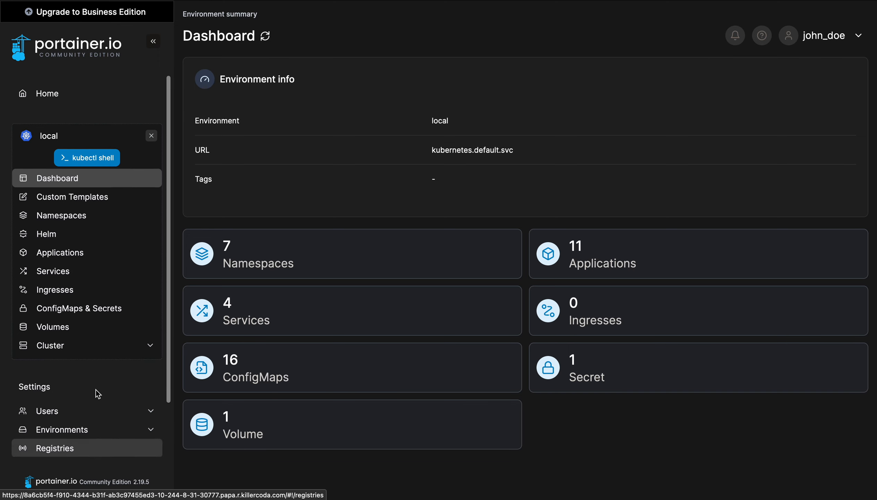
Filter applications to the test namespace and review weather-app's details and containers
click(65, 243)
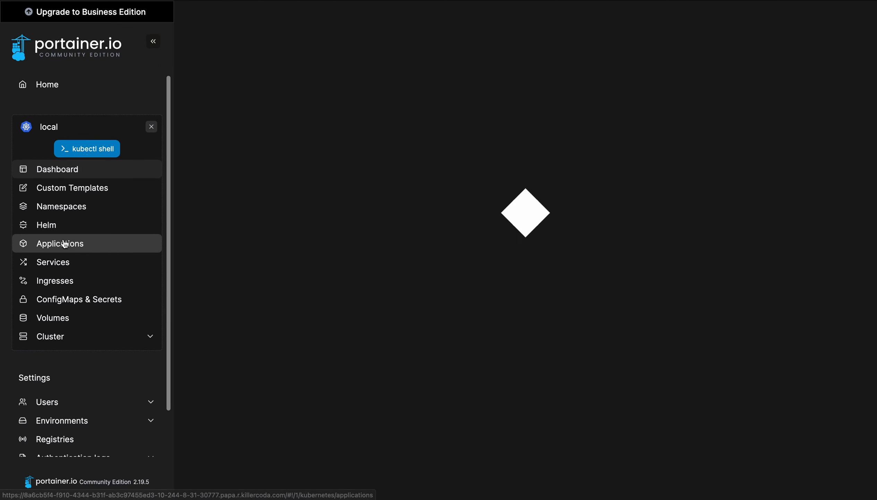
click(403, 105)
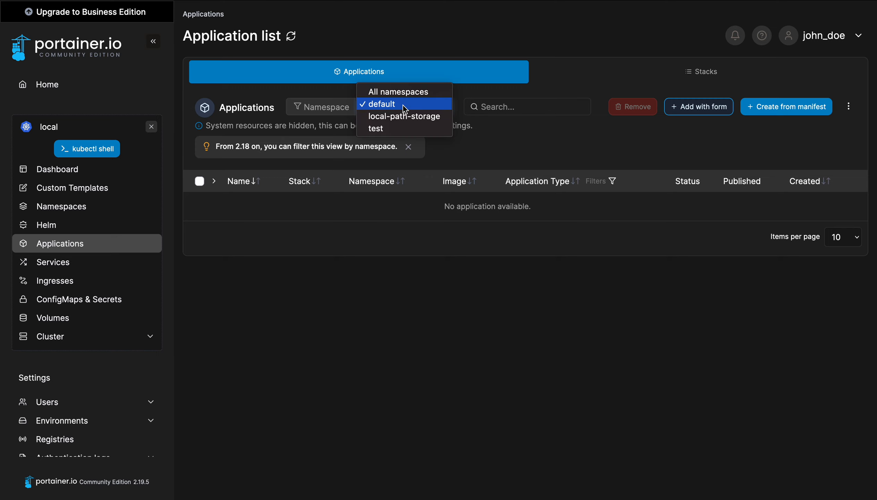
click(385, 129)
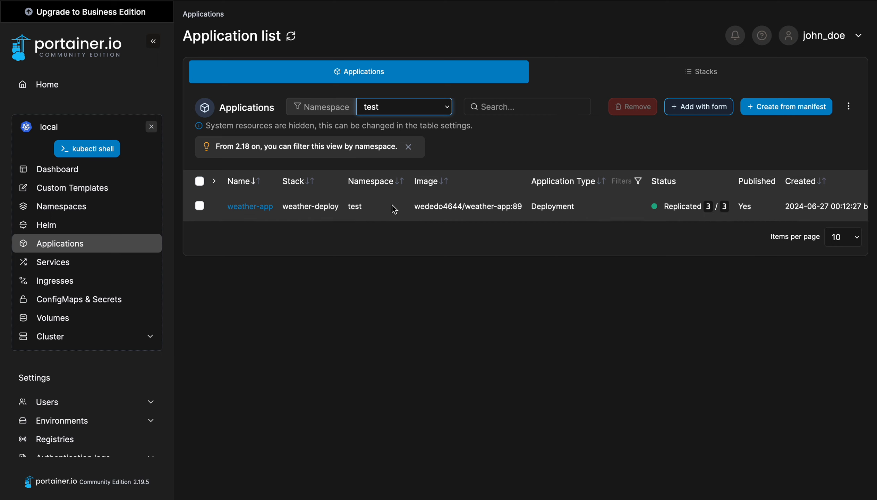
click(251, 207)
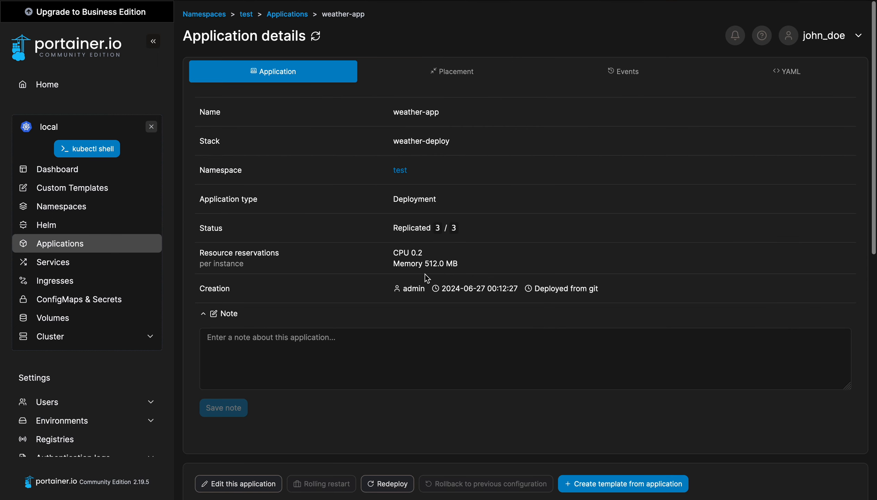
scroll(448, 364, down, 8)
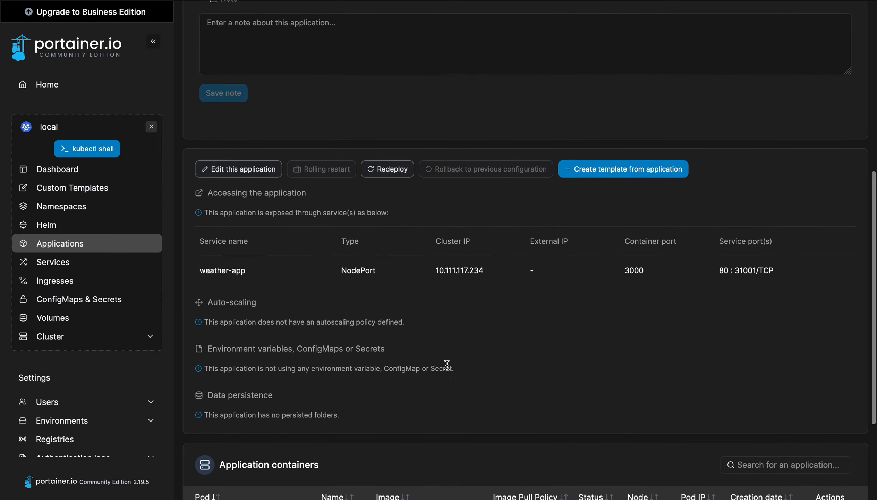
scroll(447, 364, down, 4)
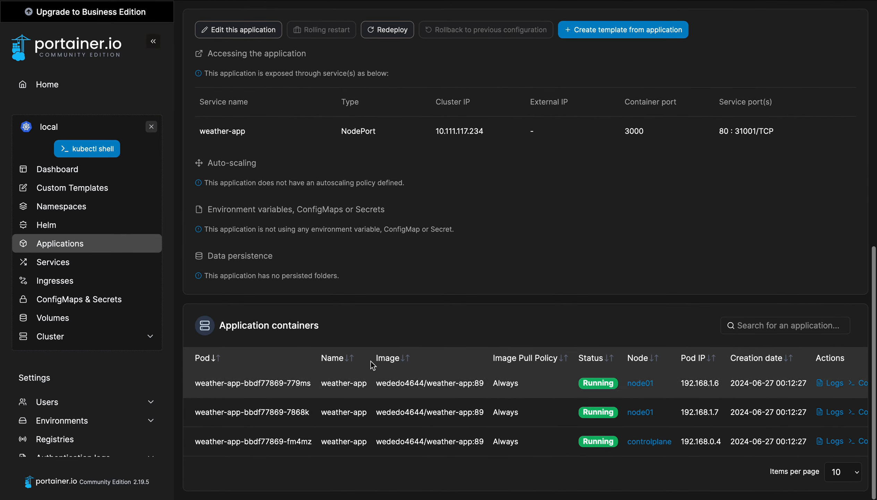
scroll(371, 361, up, 13)
Look through the Helm charts, Namespaces, ConfigMaps & Secrets and Volumes pages
click(76, 227)
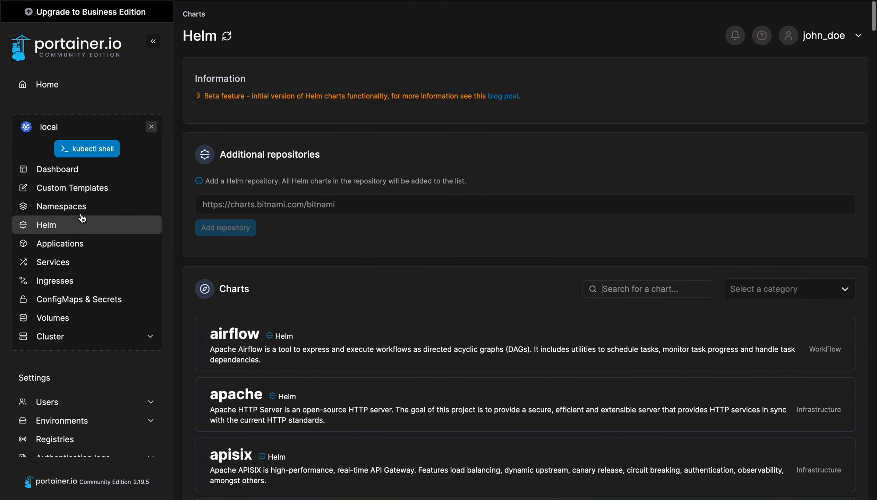
click(85, 206)
click(93, 298)
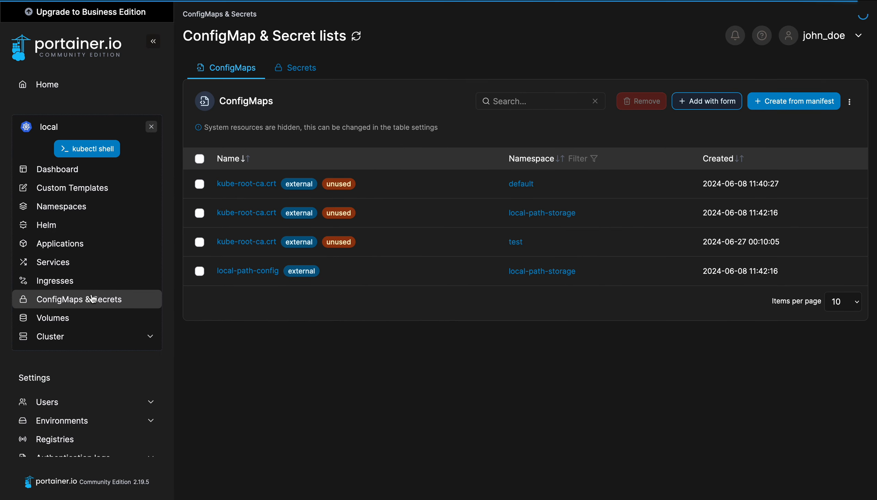
click(90, 317)
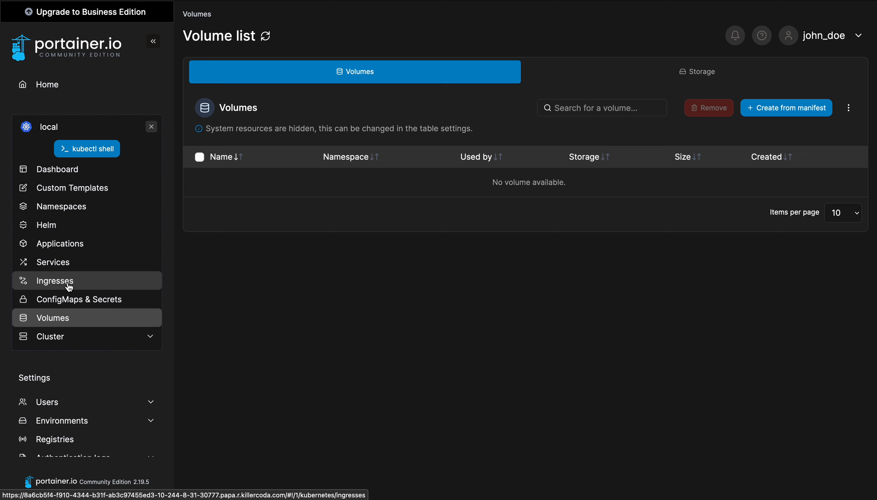
Revisit Namespaces, the Dashboard and Custom Templates, ending on the namespace list
click(60, 206)
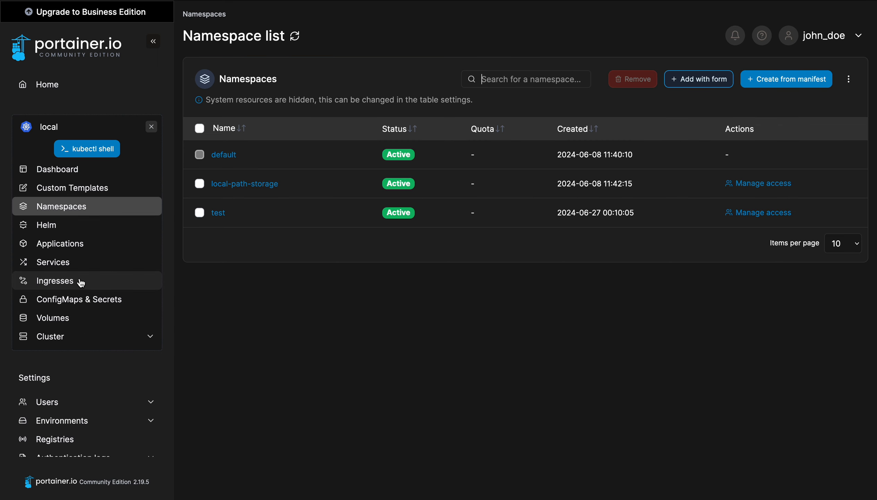
scroll(69, 334, down, 2)
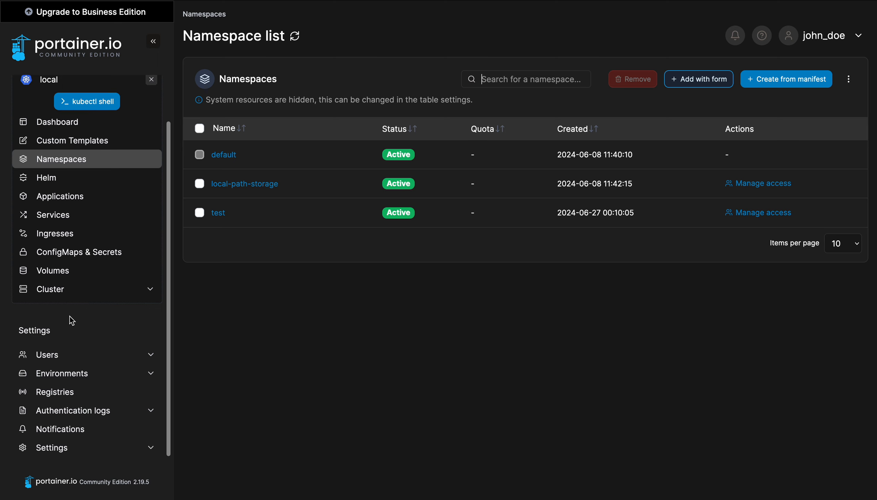
scroll(70, 317, up, 2)
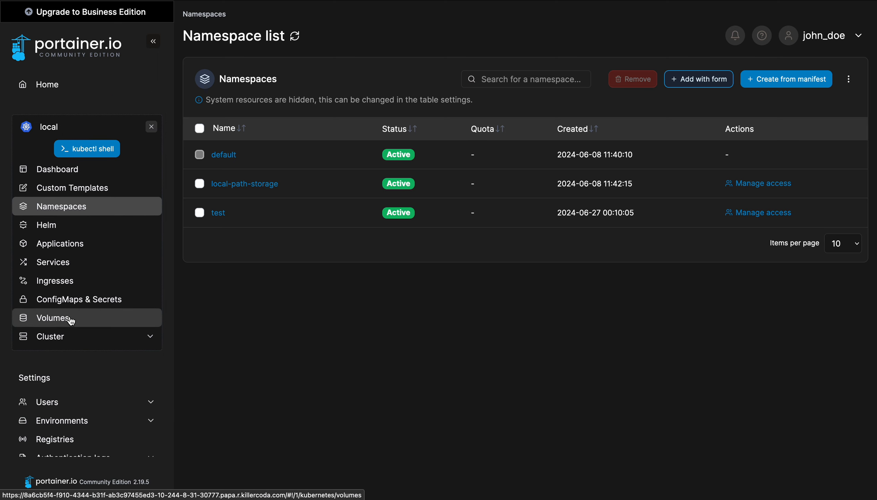
click(49, 170)
click(52, 189)
click(61, 207)
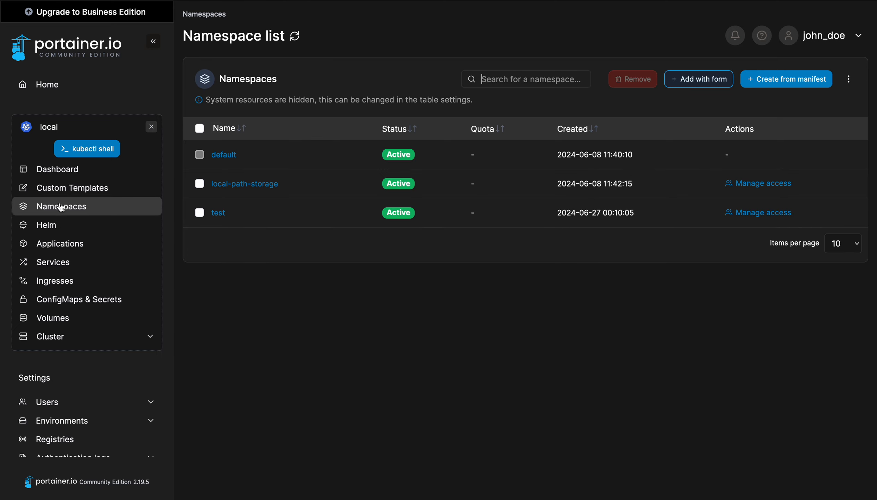